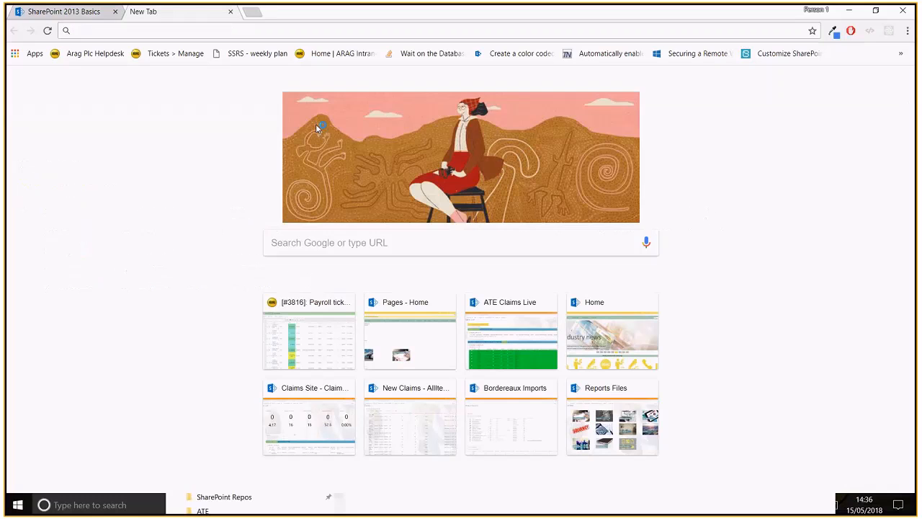
Load the aragintranet home page and open the IT site collection, inspecting its web address
{"action": "key", "text": "Return"}
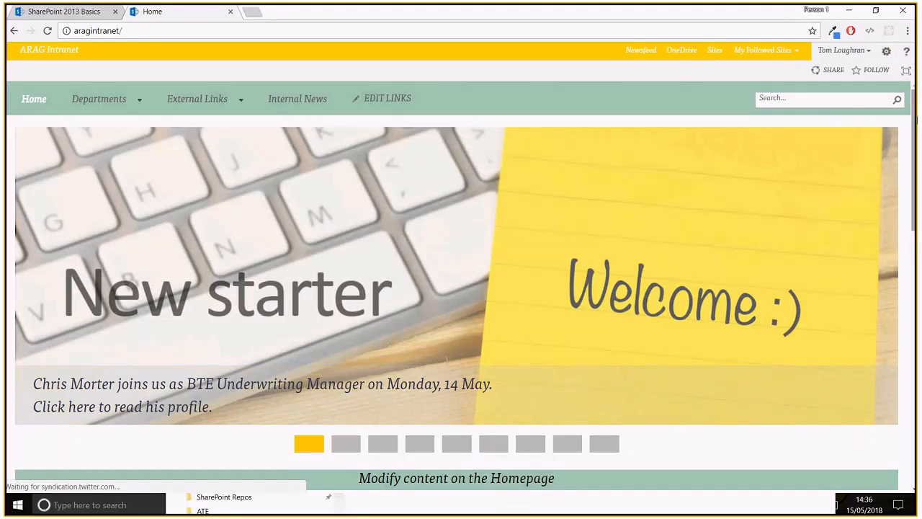
{"action": "left_click_drag", "start_coordinate": [913, 160], "coordinate": [913, 270]}
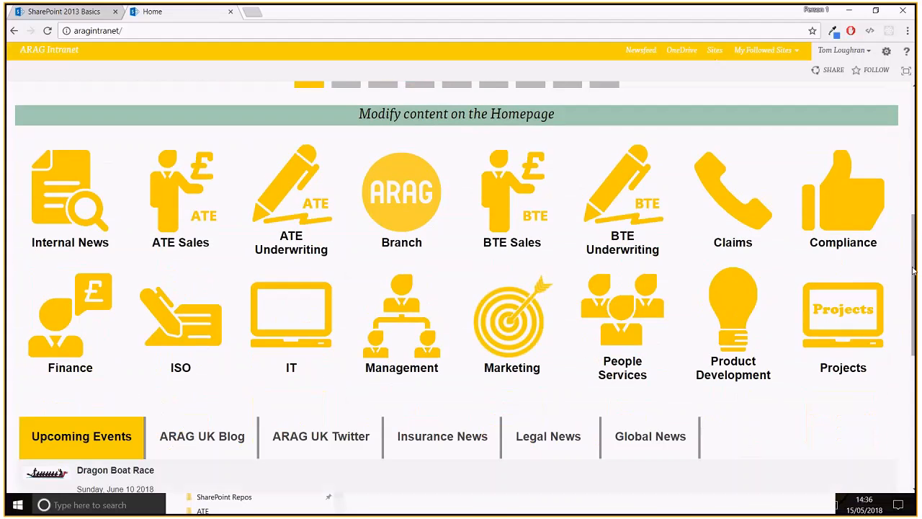
{"action": "left_click", "coordinate": [293, 300]}
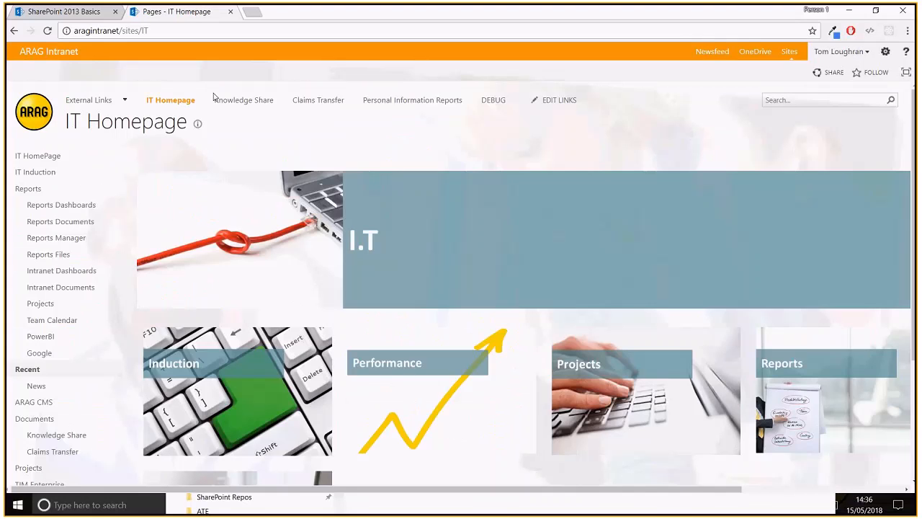
{"action": "left_click", "coordinate": [79, 30]}
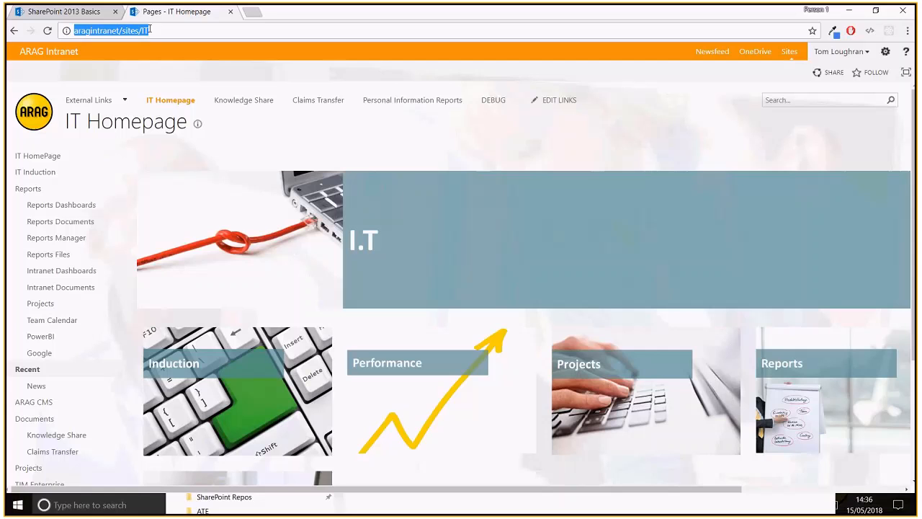
{"action": "left_click", "coordinate": [267, 138]}
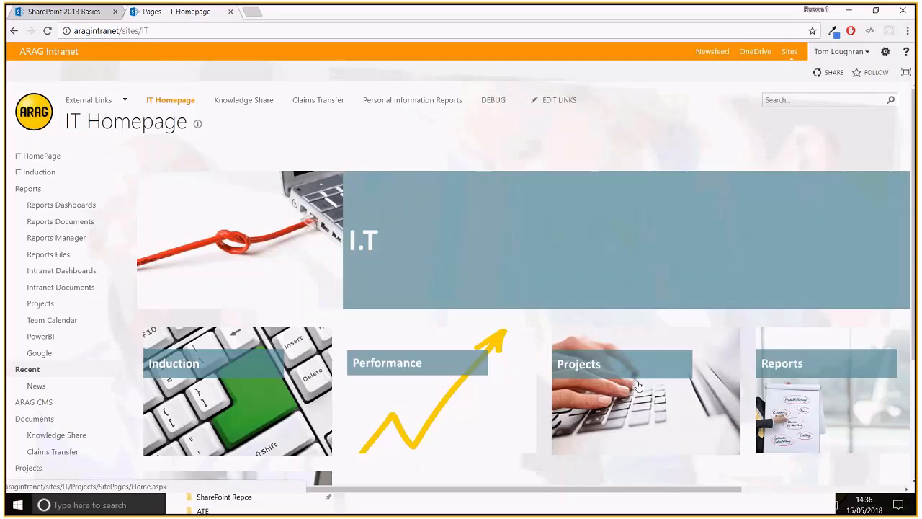
Open the Reports site within IT and compare its address with the SharePoint Structure slide in PowerPoint
{"action": "left_click", "coordinate": [778, 389]}
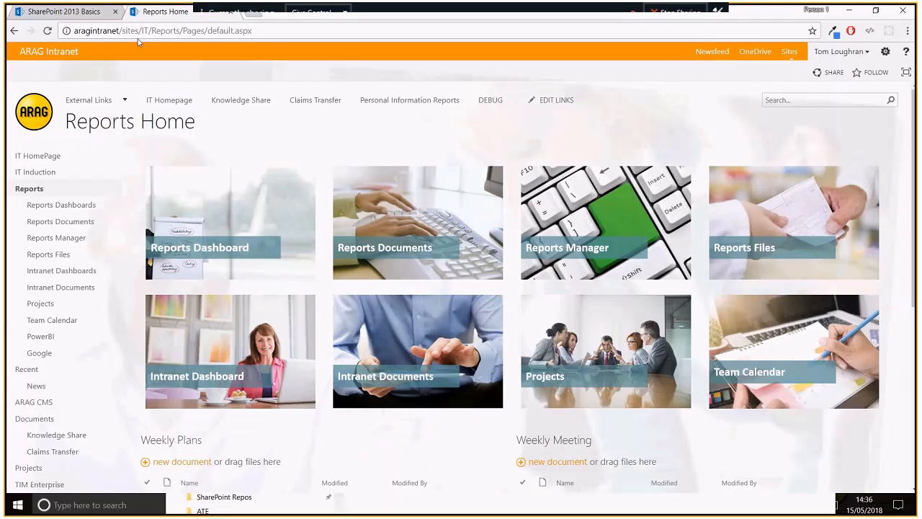
{"action": "left_click", "coordinate": [143, 30]}
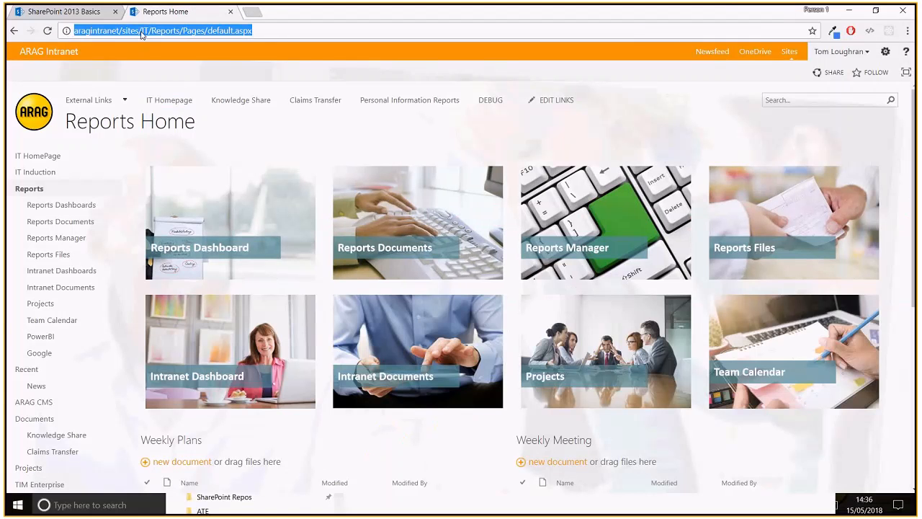
{"action": "left_click", "coordinate": [147, 30]}
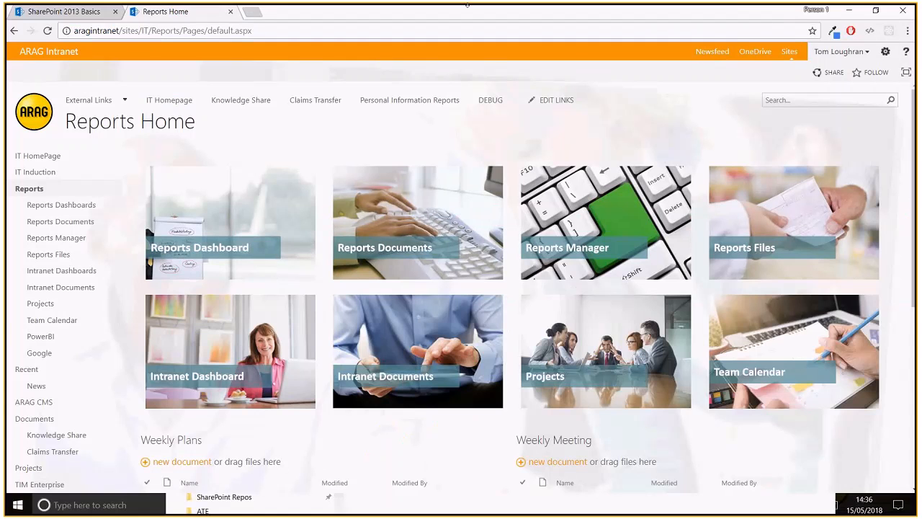
{"action": "left_click", "coordinate": [852, 11]}
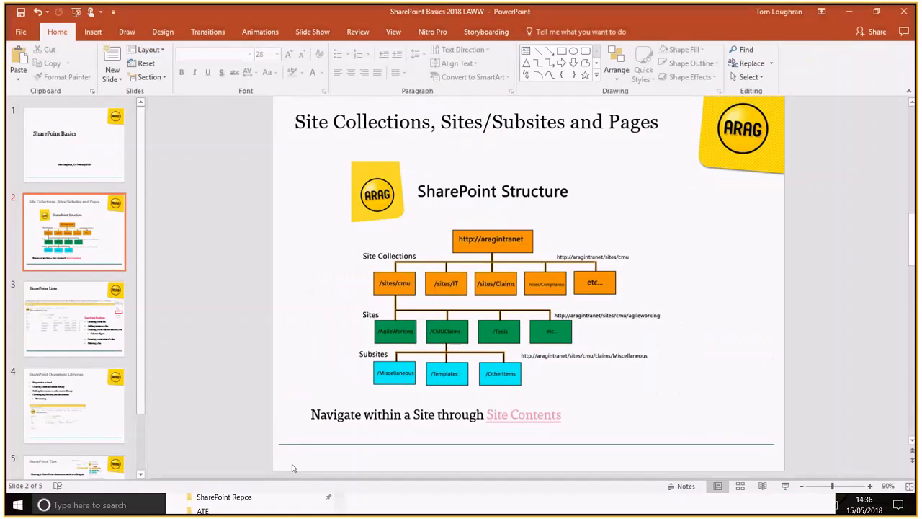
{"action": "key", "text": "alt+Tab"}
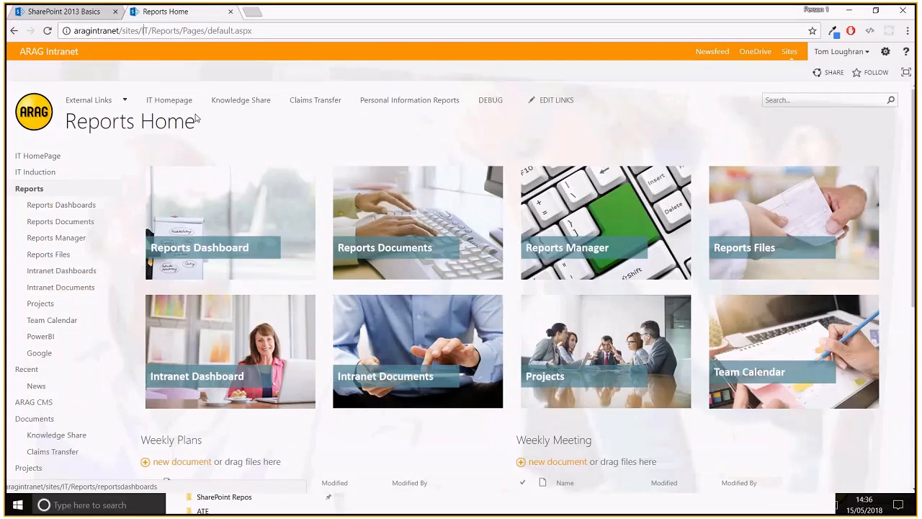
Switch to the Playground site and open its Site Contents page
{"action": "left_click", "coordinate": [64, 12]}
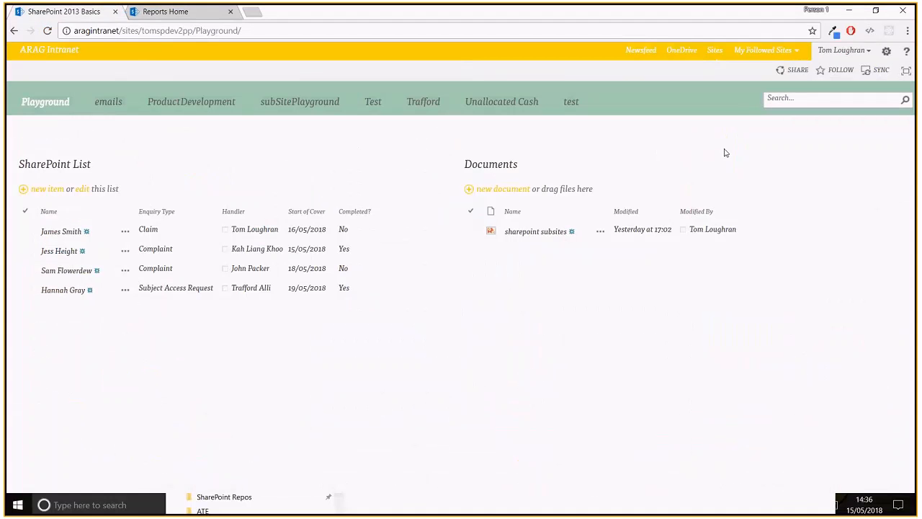
{"action": "left_click", "coordinate": [887, 53]}
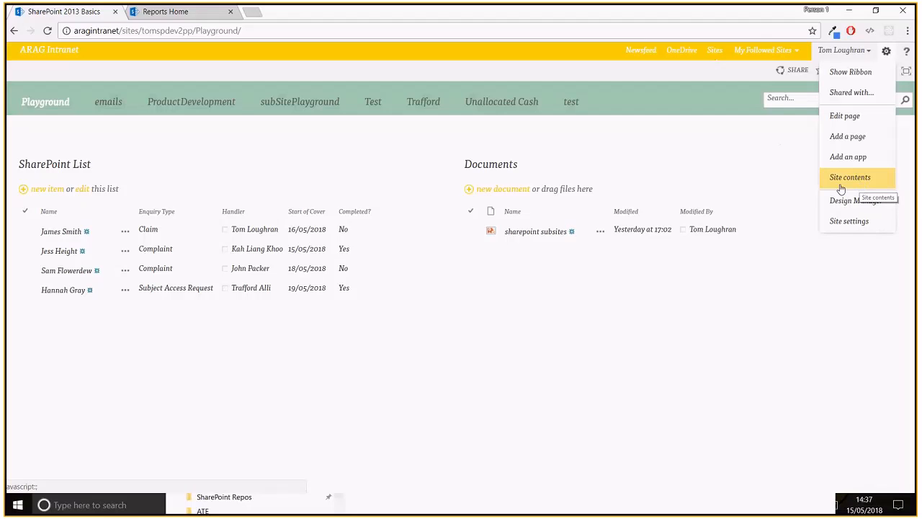
{"action": "left_click", "coordinate": [778, 176]}
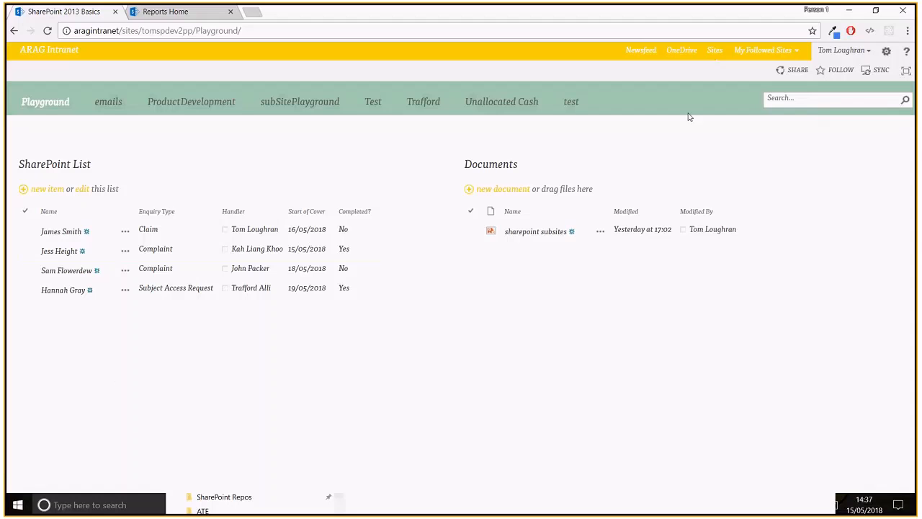
{"action": "left_click", "coordinate": [886, 52]}
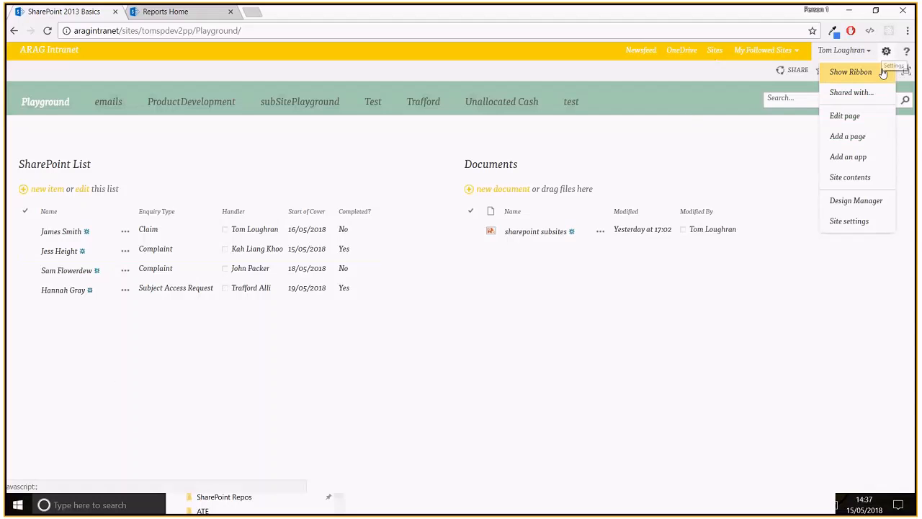
{"action": "left_click", "coordinate": [860, 178]}
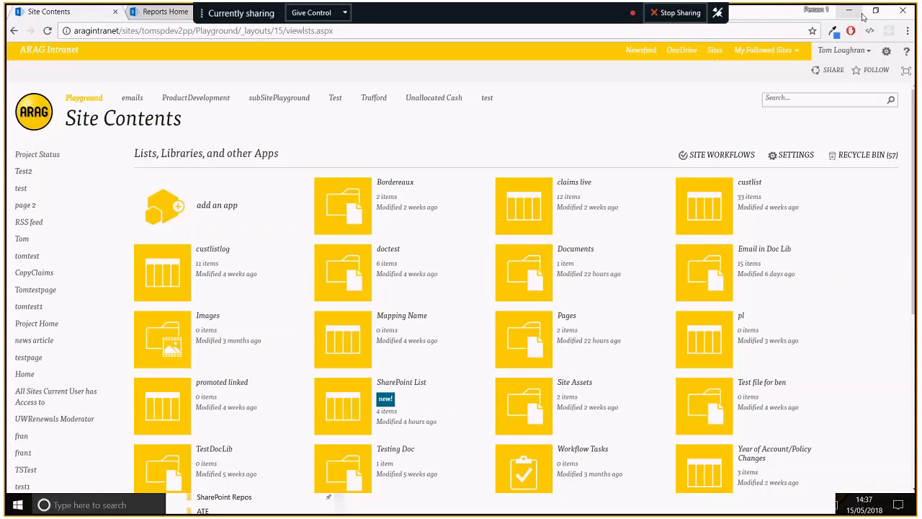
Switch to PowerPoint and view the SharePoint Lists slide
{"action": "left_click", "coordinate": [854, 14]}
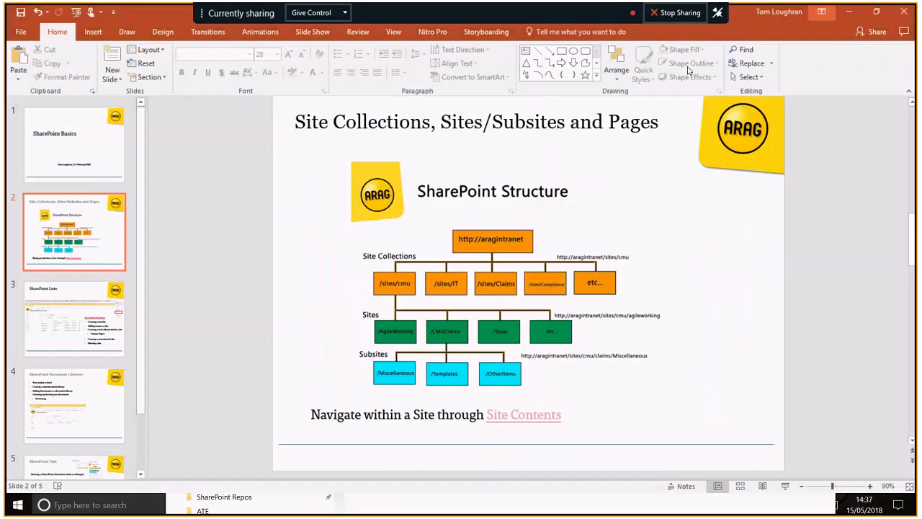
{"action": "left_click", "coordinate": [82, 319]}
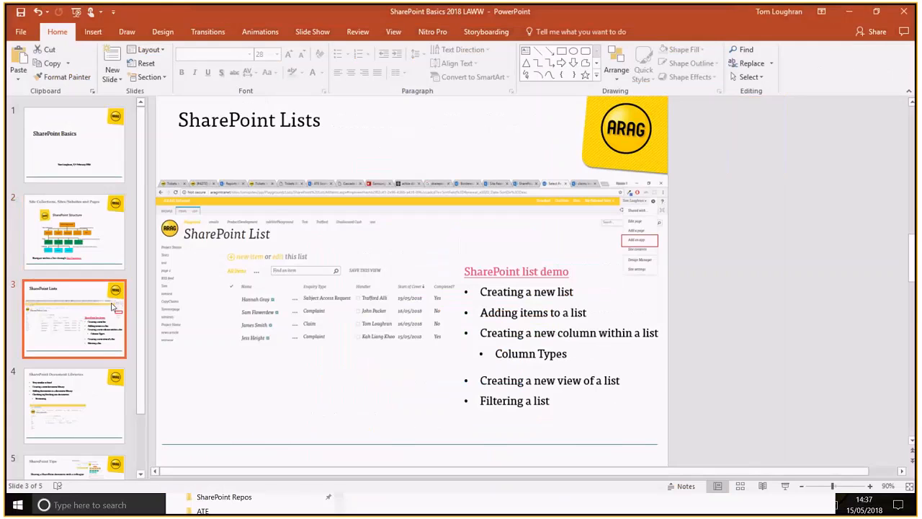
{"action": "left_click", "coordinate": [344, 129]}
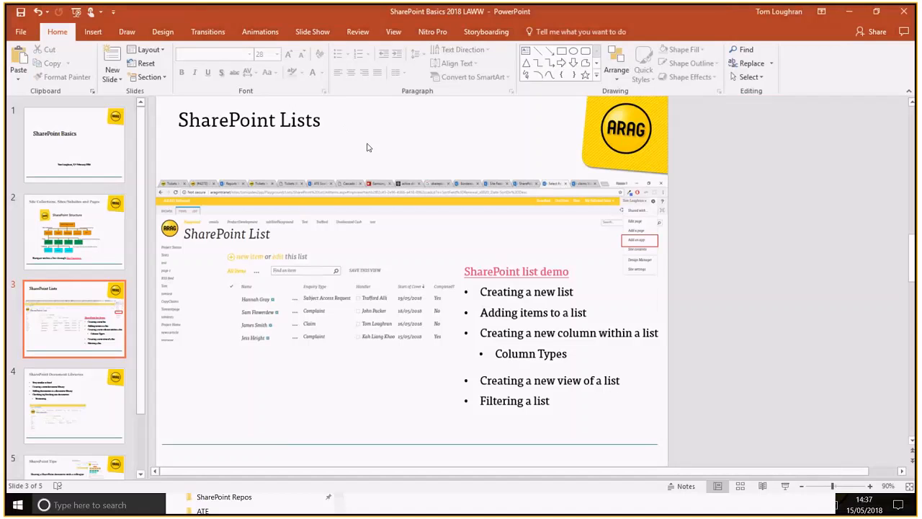
Switch back to Chrome and return to the Playground site's home page
{"action": "left_click", "coordinate": [851, 12]}
{"action": "key", "text": "alt+Tab"}
{"action": "key", "text": "alt+Tab"}
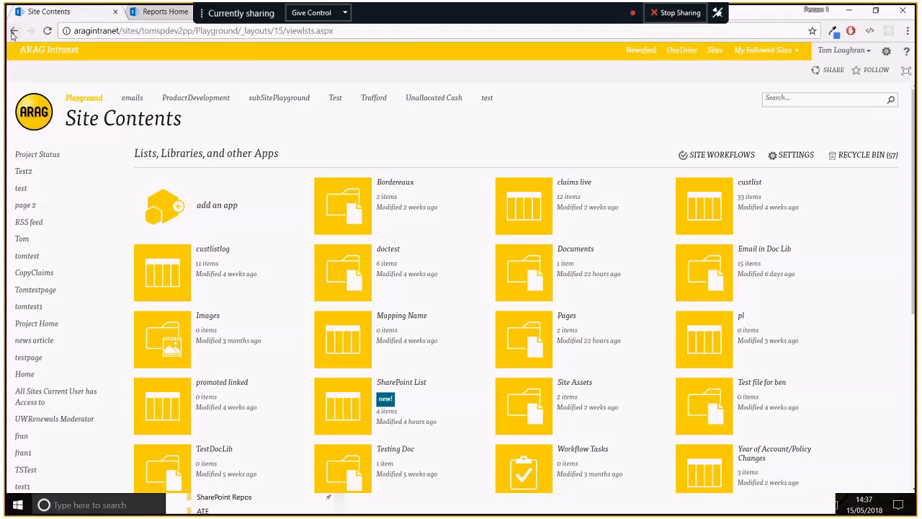
{"action": "left_click", "coordinate": [14, 32]}
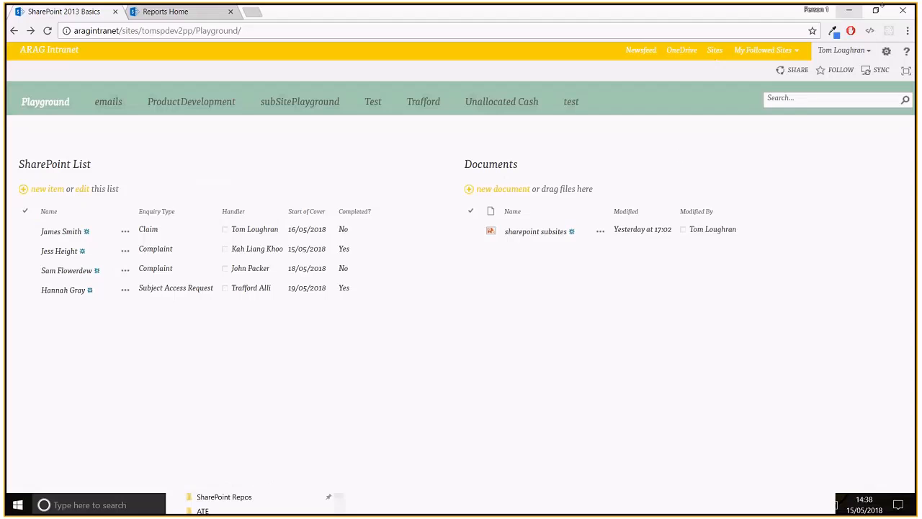
Add a Custom List app named "mylist" to the Playground site
{"action": "left_click", "coordinate": [886, 51]}
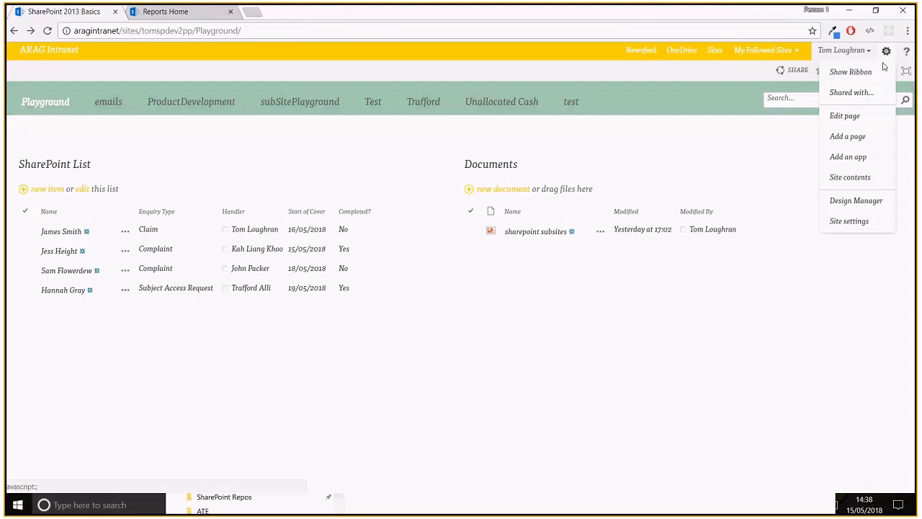
{"action": "left_click", "coordinate": [869, 164]}
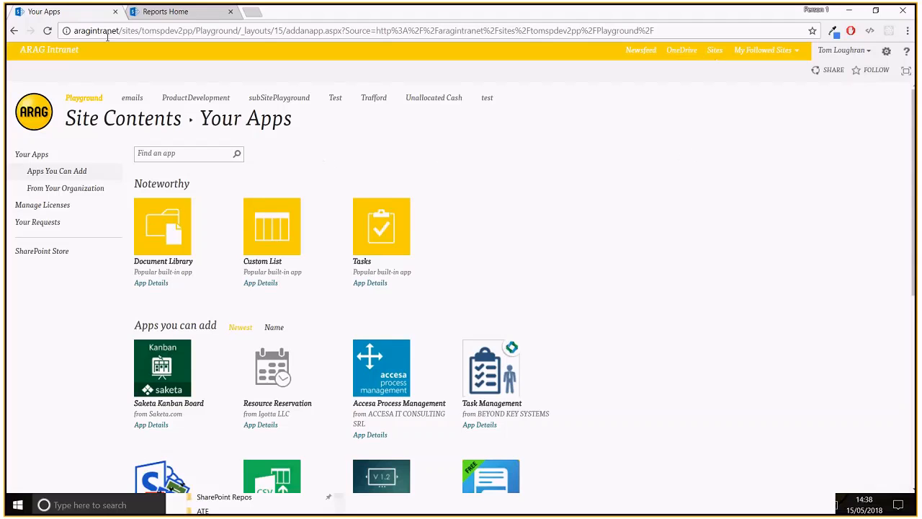
{"action": "left_click", "coordinate": [288, 223]}
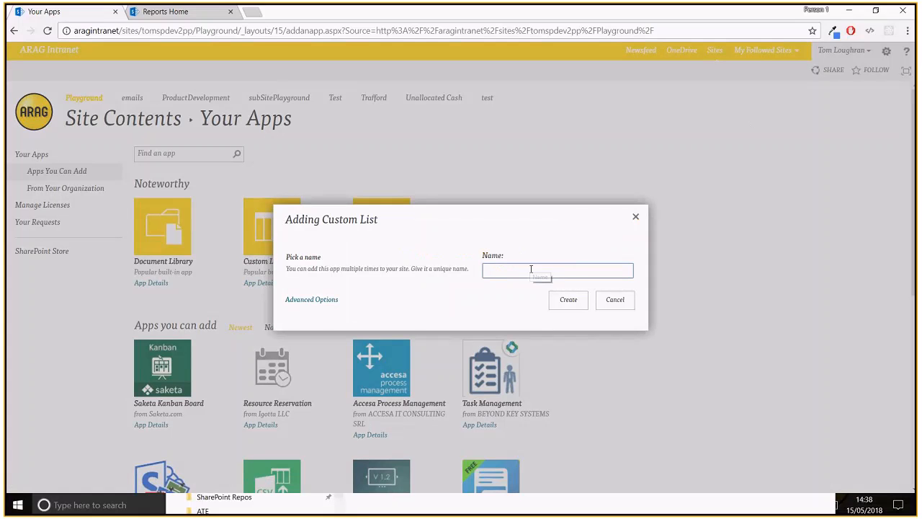
{"action": "type", "text": "mylist"}
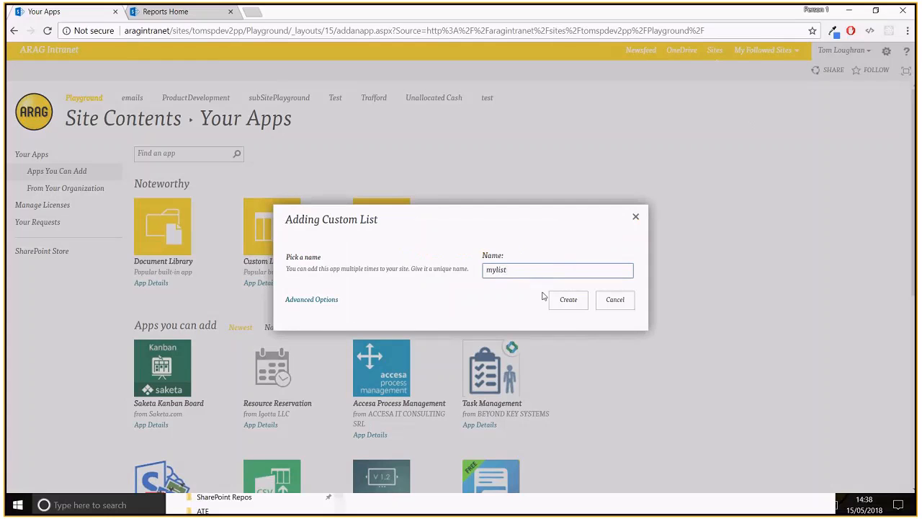
{"action": "left_click", "coordinate": [569, 299]}
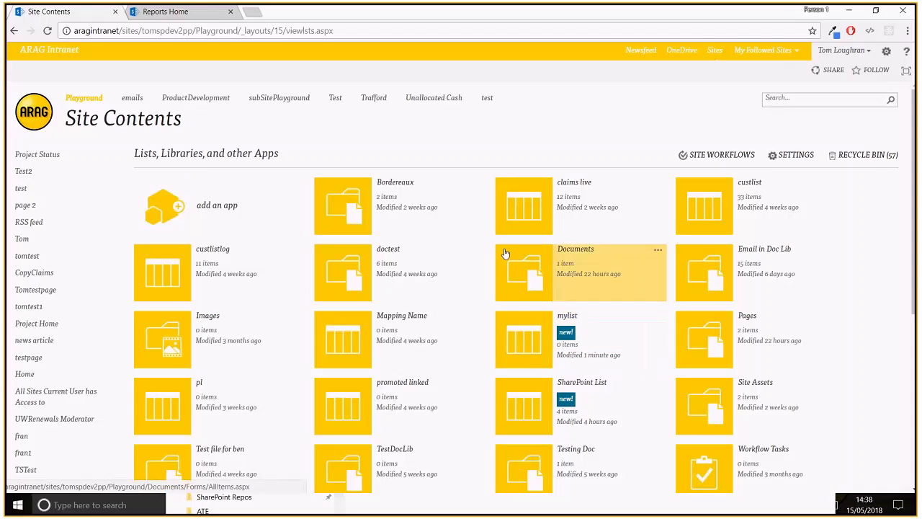
Add an item titled "Title Test" to mylist and display the list management commands
{"action": "left_click", "coordinate": [530, 357]}
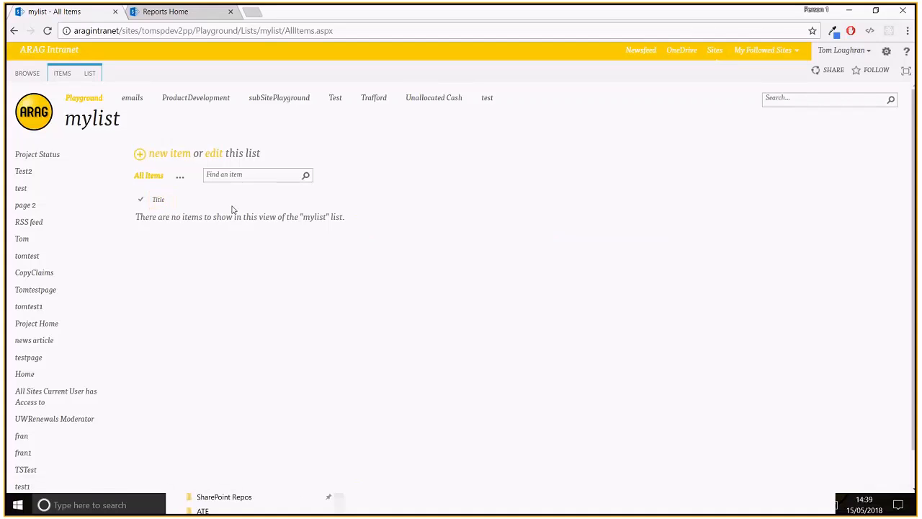
{"action": "left_click", "coordinate": [167, 156]}
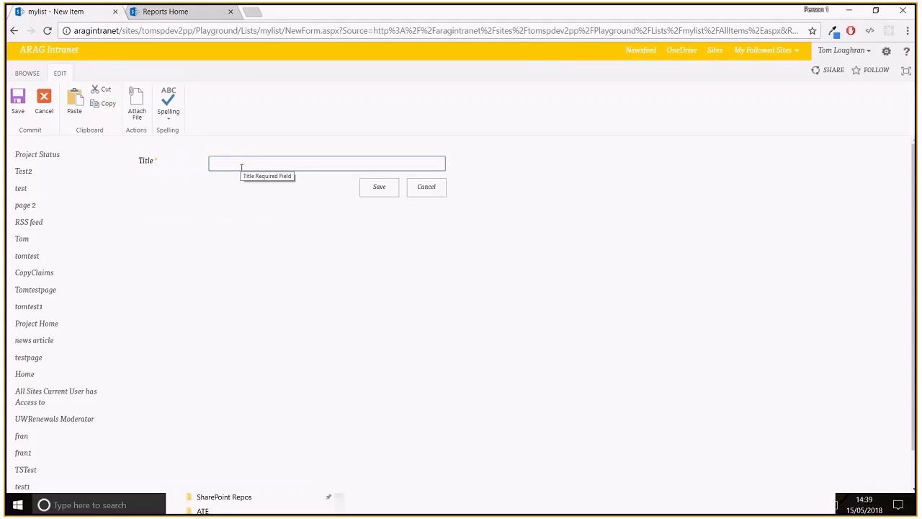
{"action": "type", "text": "Title"}
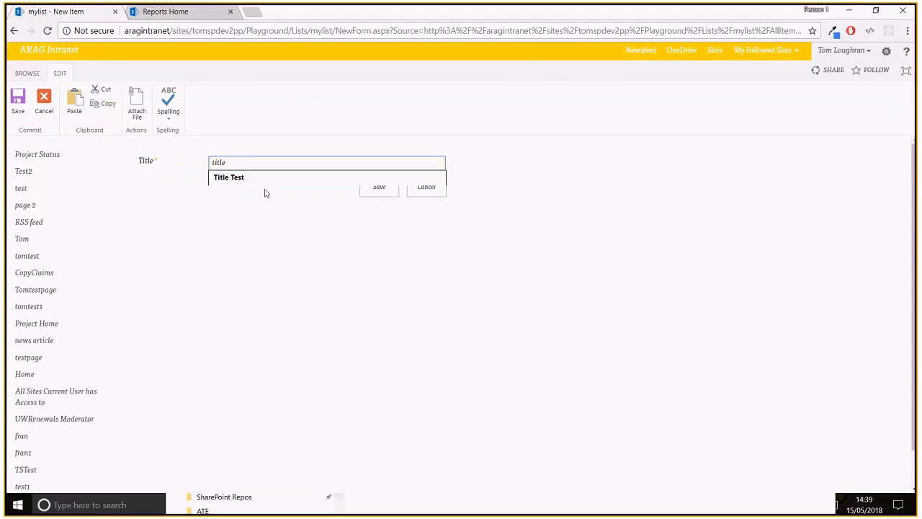
{"action": "left_click", "coordinate": [277, 176]}
{"action": "key", "text": "Return"}
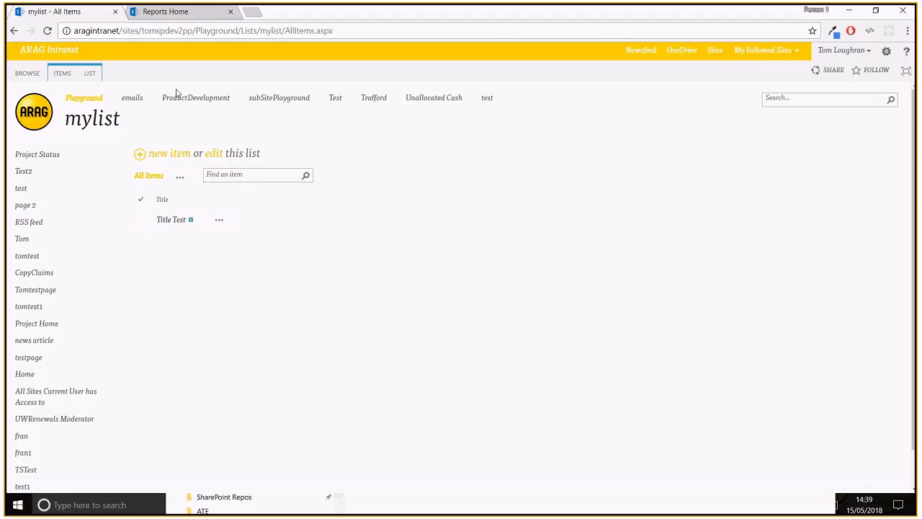
{"action": "left_click", "coordinate": [90, 74]}
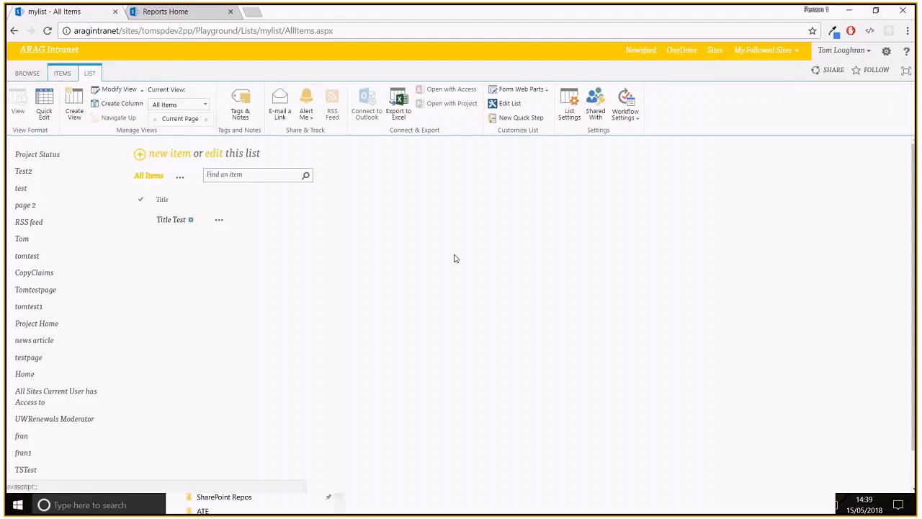
Open the Playground site in a new browser tab placed before the others and select the Claim entry in SharePoint List
{"action": "left_click", "coordinate": [251, 13]}
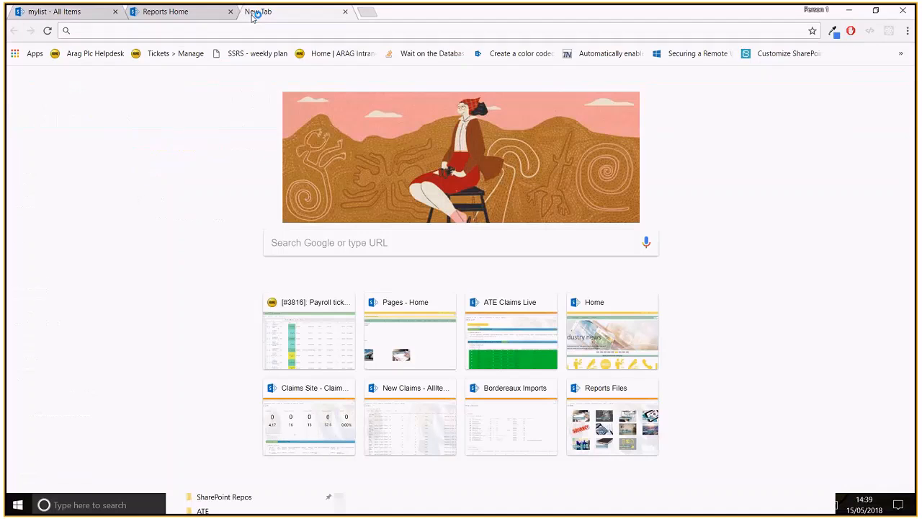
{"action": "type", "text": "play"}
{"action": "key", "text": "BackSpace"}
{"action": "key", "text": "BackSpace"}
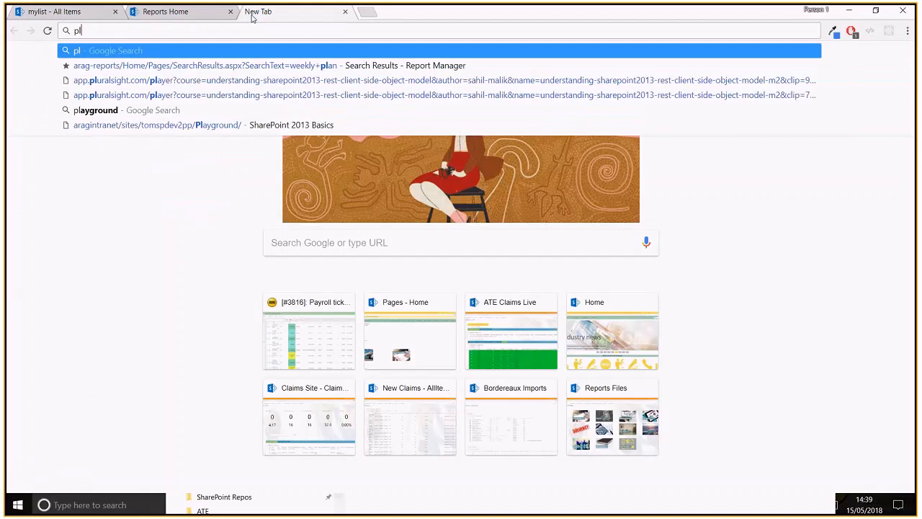
{"action": "key", "text": "Down"}
{"action": "key", "text": "Down"}
{"action": "key", "text": "Down"}
{"action": "key", "text": "Down"}
{"action": "key", "text": "Down"}
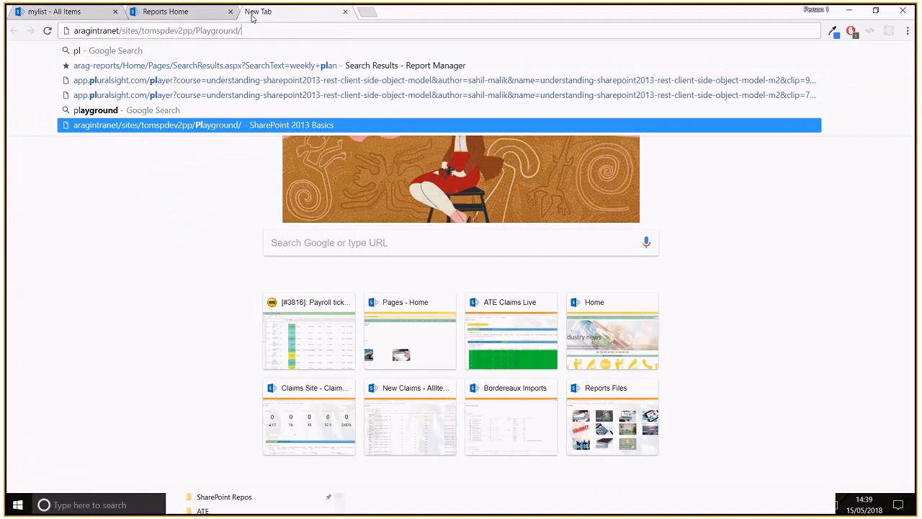
{"action": "key", "text": "Return"}
{"action": "left_click_drag", "start_coordinate": [266, 13], "coordinate": [65, 11]}
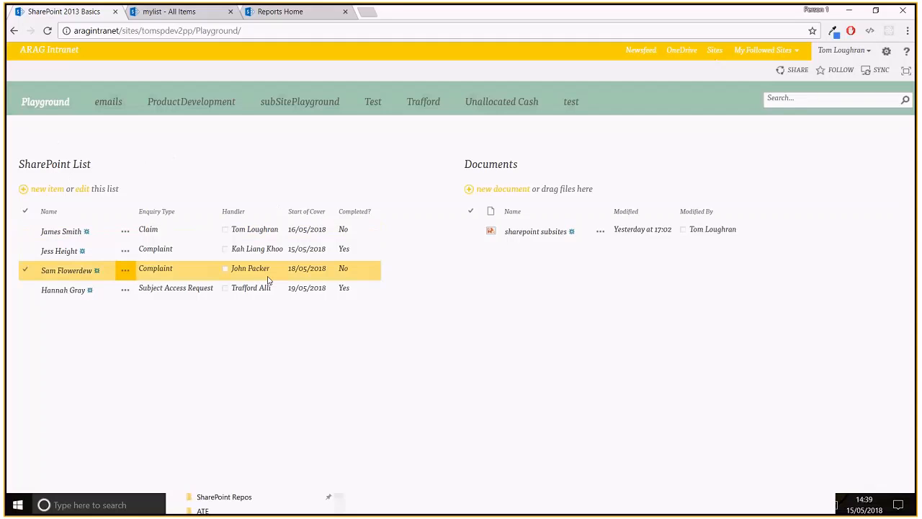
{"action": "left_click", "coordinate": [191, 236]}
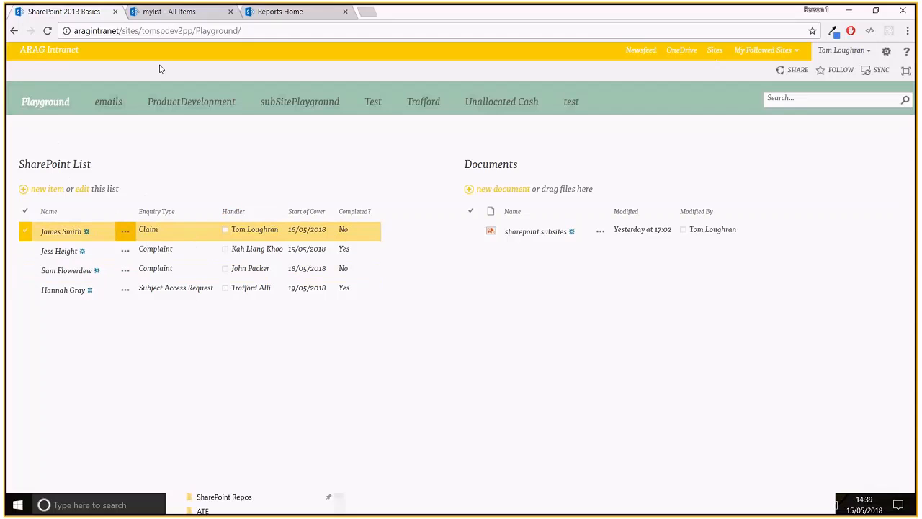
Look over the open mylist and Reports Home pages, then open the full SharePoint List from the Playground home page
{"action": "left_click", "coordinate": [173, 12]}
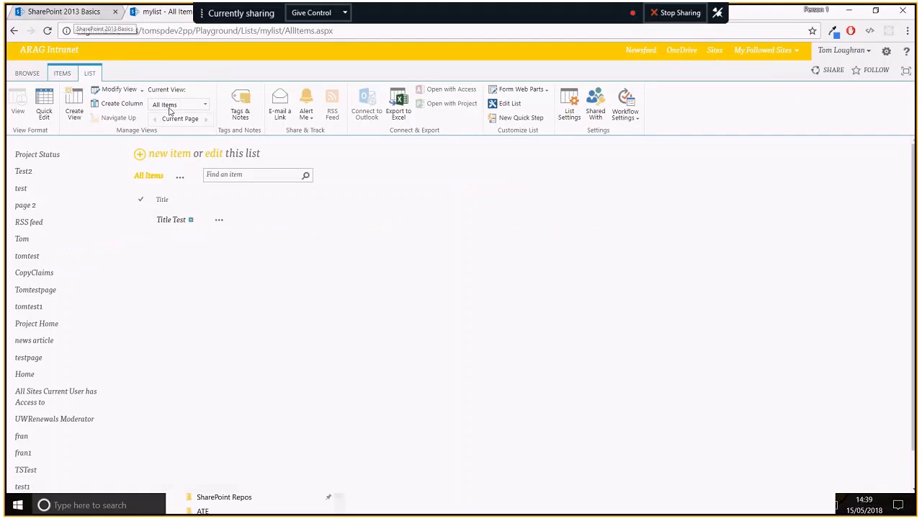
{"action": "left_click", "coordinate": [291, 13]}
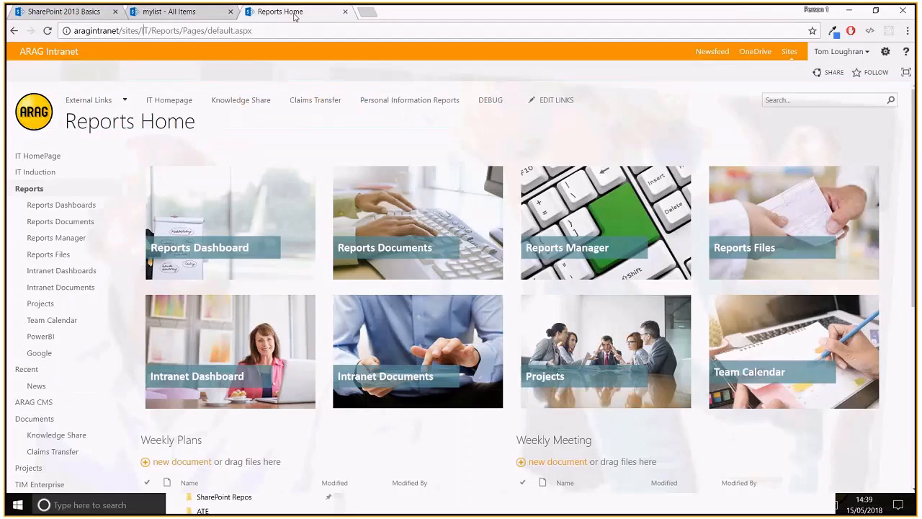
{"action": "left_click", "coordinate": [53, 11]}
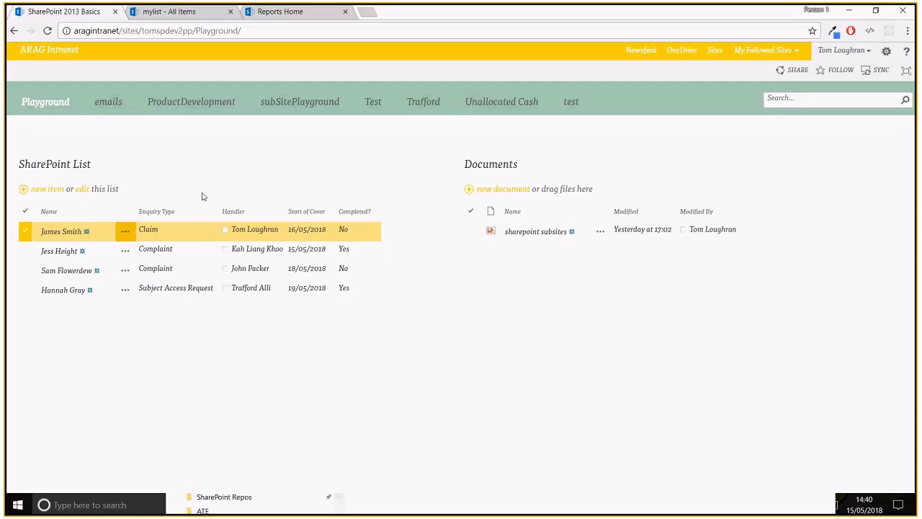
{"action": "left_click", "coordinate": [65, 170]}
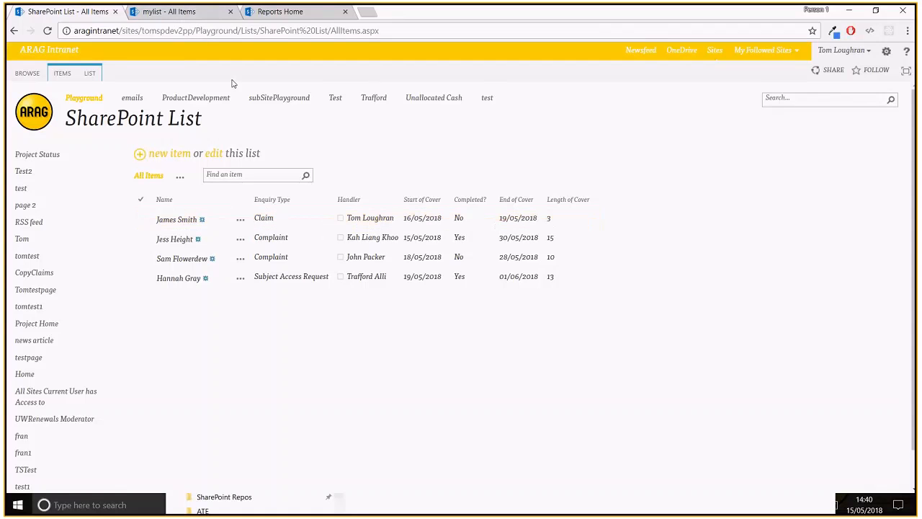
Return to mylist and start creating a column to review the available column information types
{"action": "left_click", "coordinate": [191, 13]}
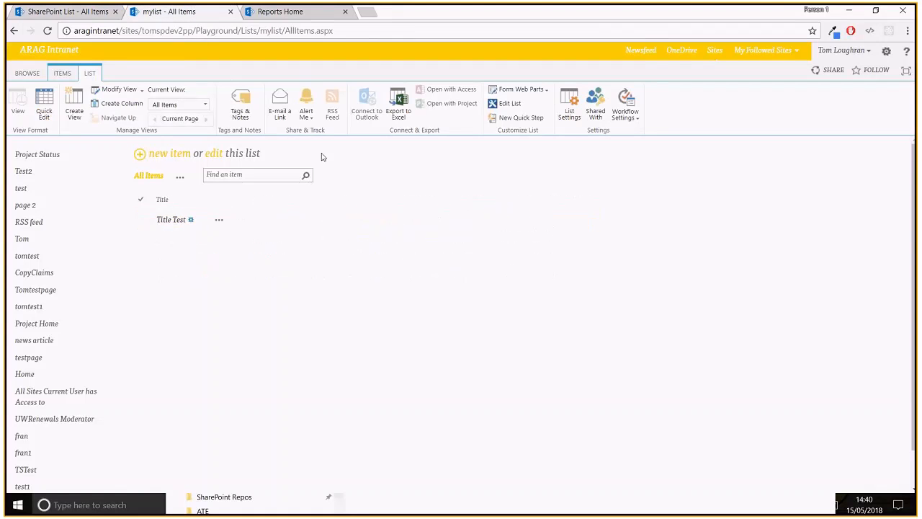
{"action": "left_click", "coordinate": [130, 106]}
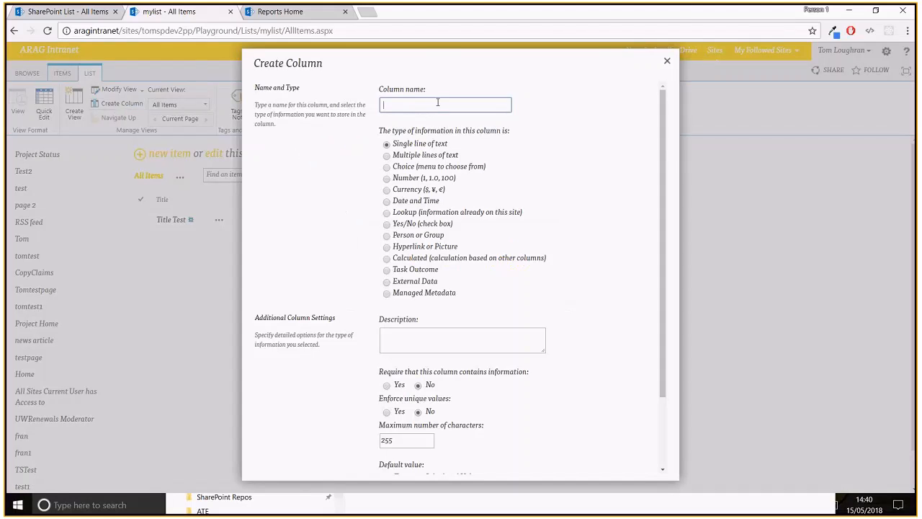
{"action": "left_click", "coordinate": [440, 103]}
{"action": "left_click", "coordinate": [551, 101]}
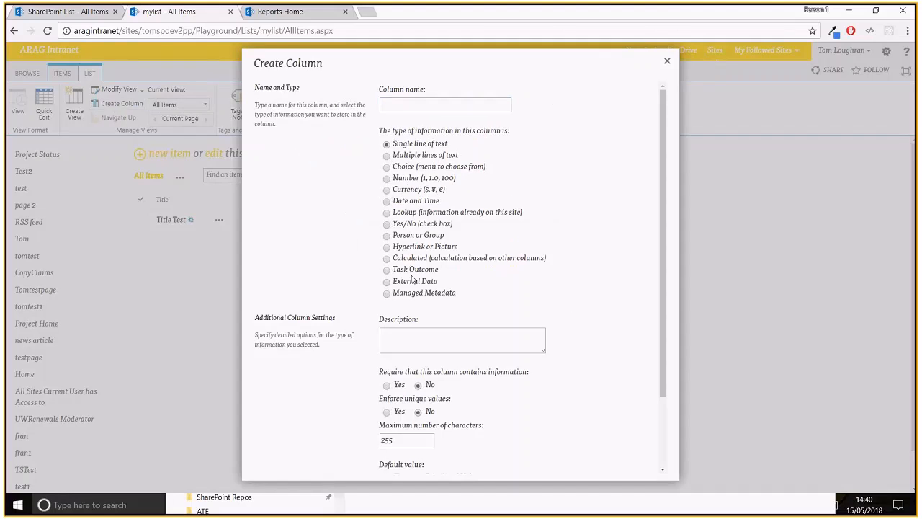
Put SharePoint List into inline editing, show the Enquiry Type choices for the first entry, and stop editing
{"action": "left_click", "coordinate": [50, 12]}
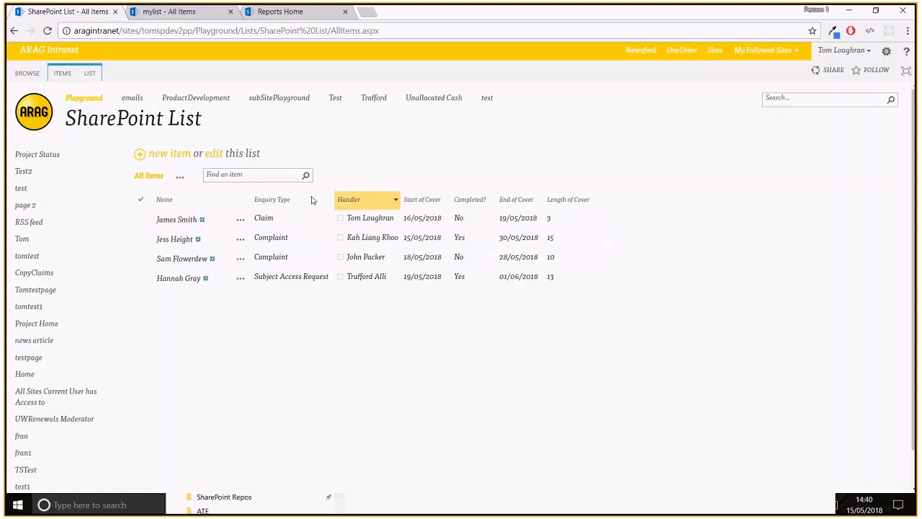
{"action": "left_click", "coordinate": [212, 153]}
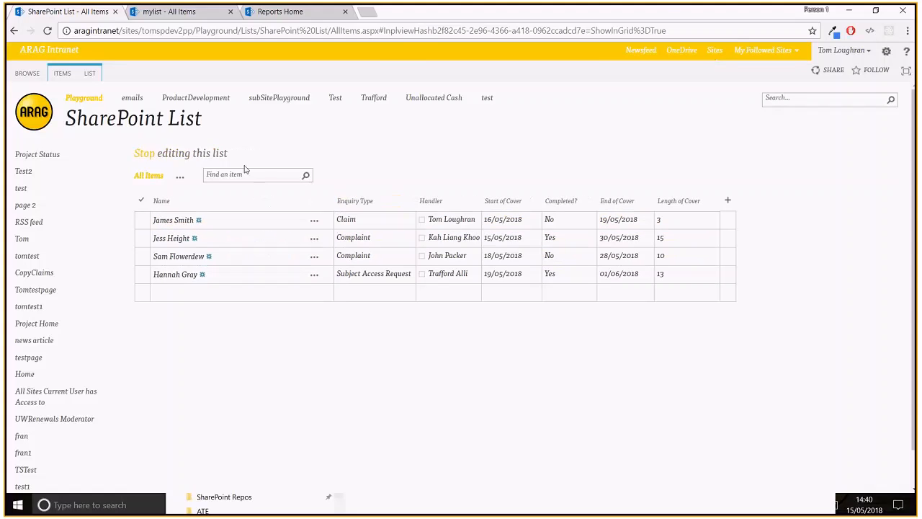
{"action": "left_click", "coordinate": [400, 221]}
{"action": "left_click", "coordinate": [408, 220]}
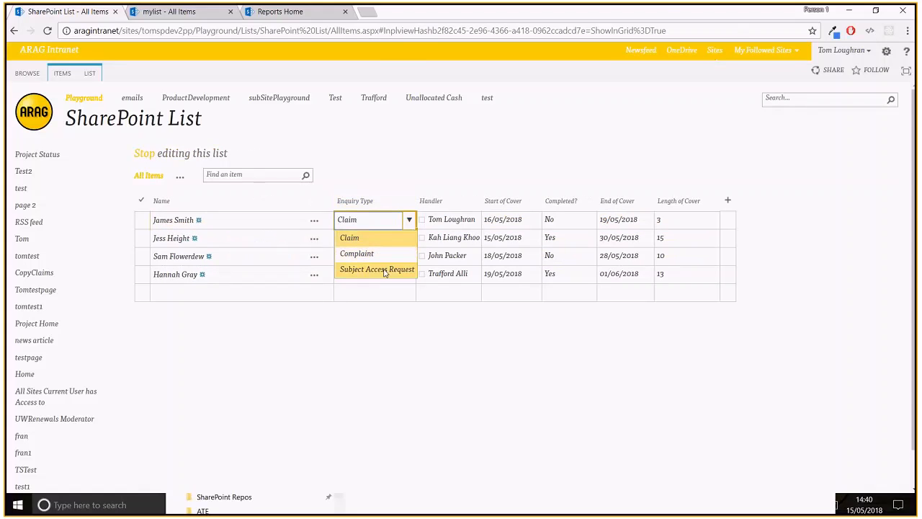
{"action": "left_click", "coordinate": [293, 147]}
{"action": "left_click", "coordinate": [144, 154]}
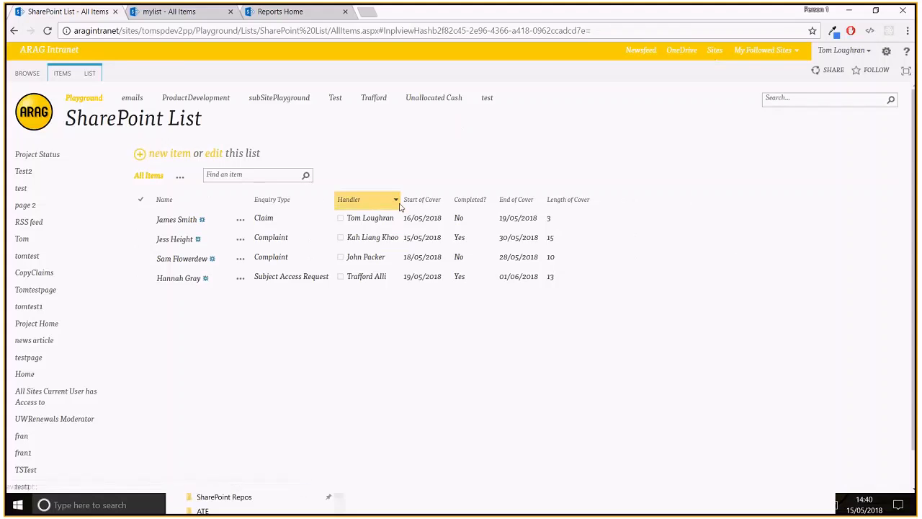
Examine the Length of Cover column in SharePoint List and select the Subject Access Request entry
{"action": "left_click", "coordinate": [402, 238]}
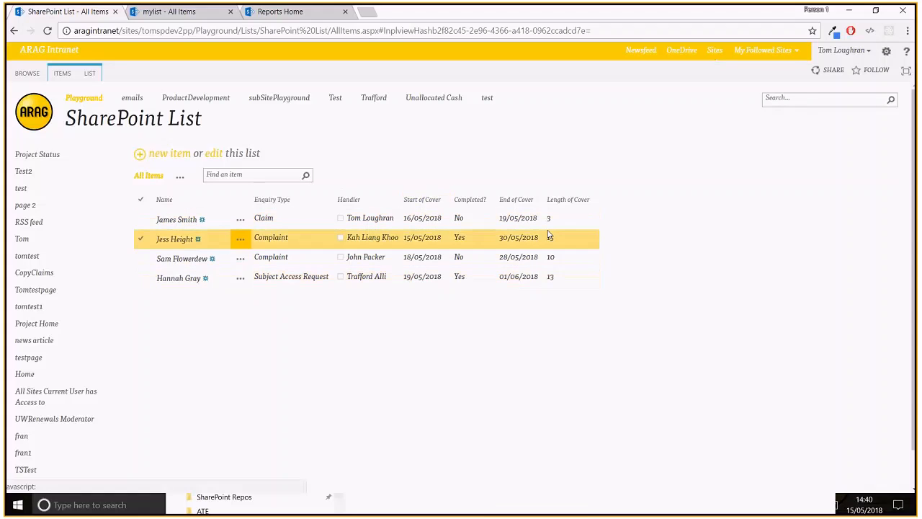
{"action": "left_click_drag", "start_coordinate": [549, 221], "coordinate": [552, 286]}
{"action": "left_click", "coordinate": [551, 284]}
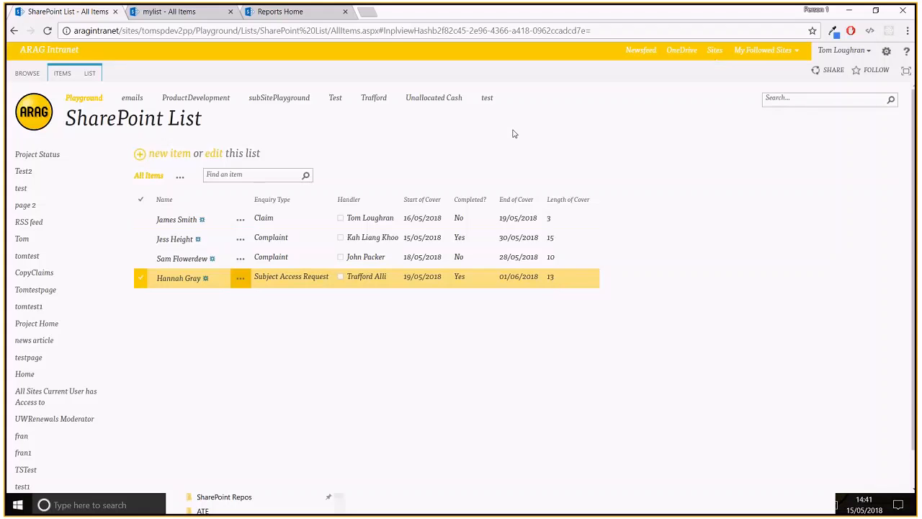
Add a Date and Time column named "date" to mylist, with Date Only and Standard display format
{"action": "left_click", "coordinate": [193, 13]}
{"action": "left_click", "coordinate": [430, 105]}
{"action": "type", "text": "date"}
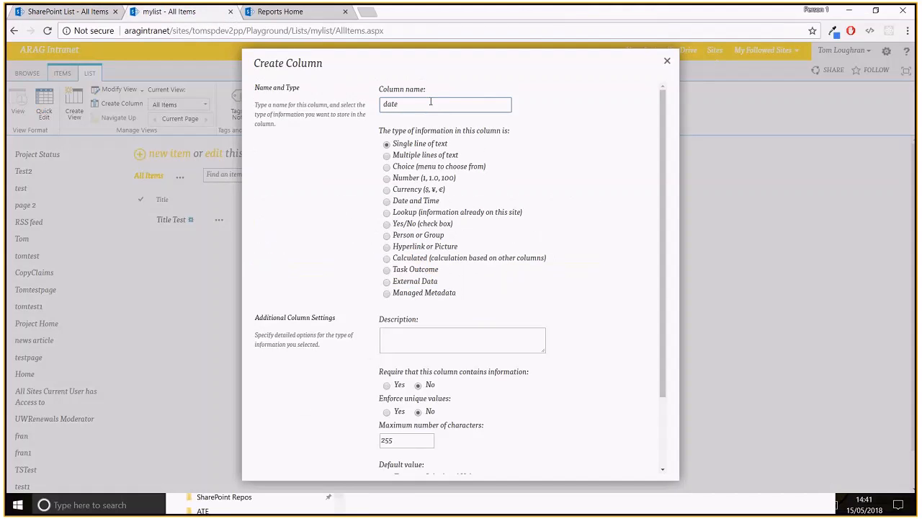
{"action": "left_click", "coordinate": [387, 202]}
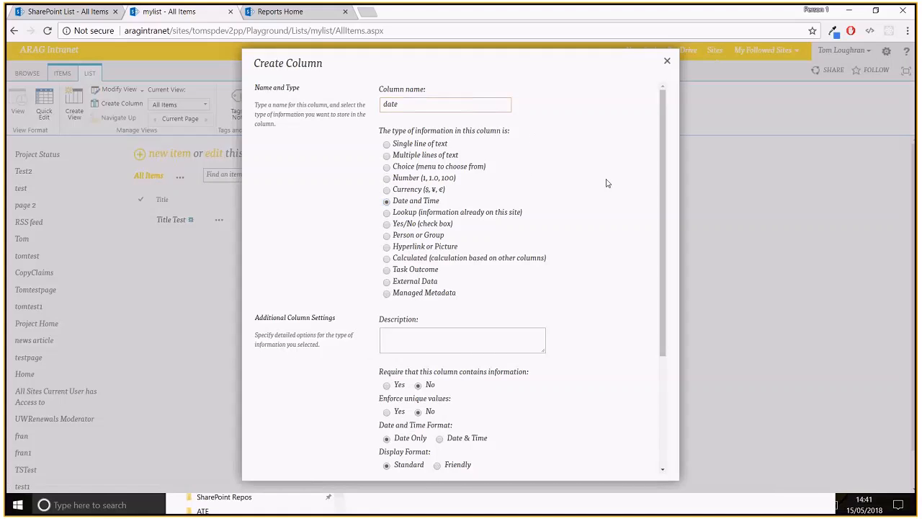
{"action": "left_click_drag", "start_coordinate": [669, 152], "coordinate": [655, 234]}
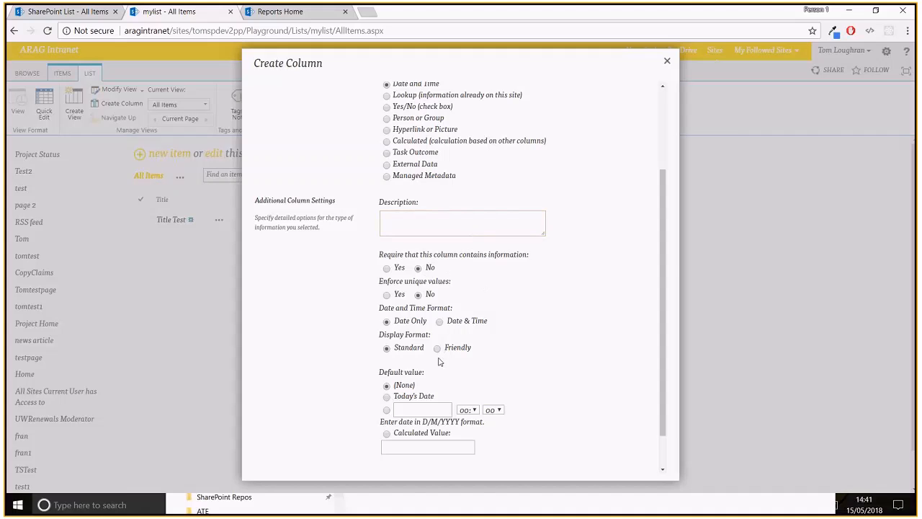
{"action": "left_click_drag", "start_coordinate": [666, 263], "coordinate": [662, 294]}
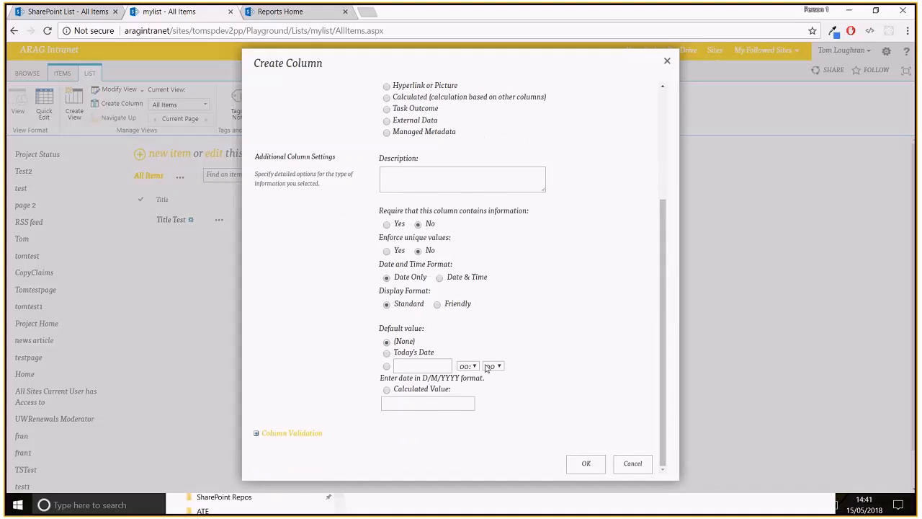
{"action": "left_click", "coordinate": [584, 467]}
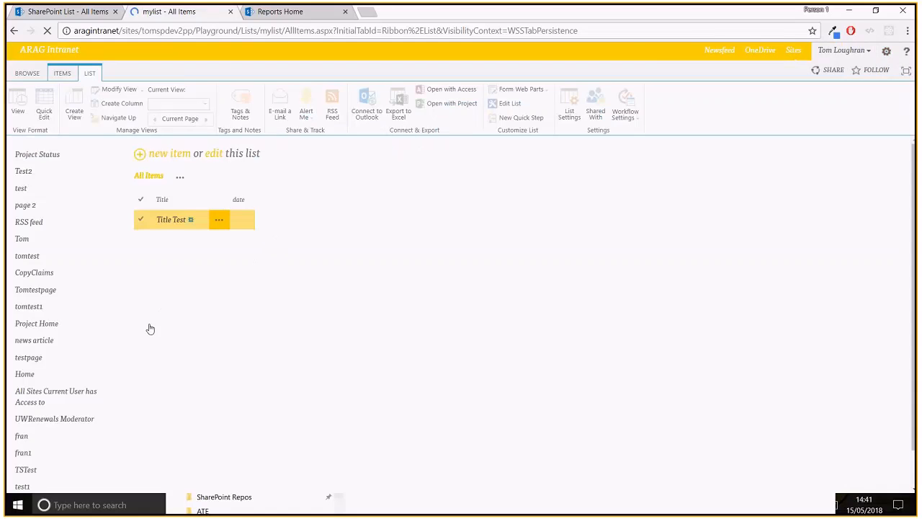
Set the date of the "Title Test" item in mylist to 21/06/2018 and stop editing the list
{"action": "left_click", "coordinate": [217, 156]}
{"action": "left_click", "coordinate": [352, 222]}
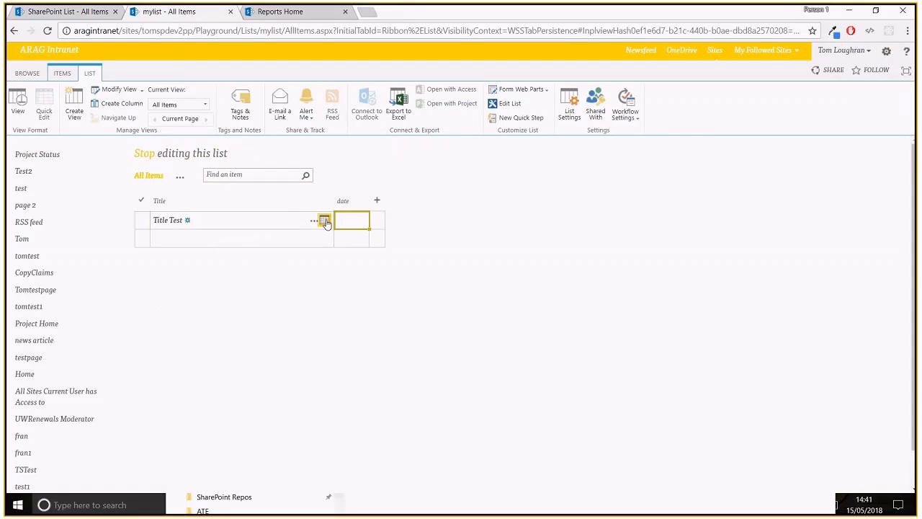
{"action": "left_click", "coordinate": [325, 222]}
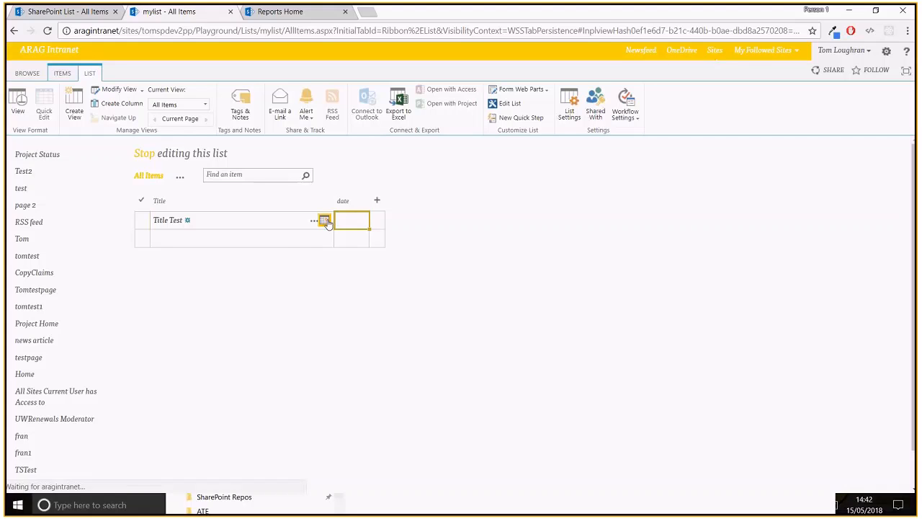
{"action": "left_click", "coordinate": [356, 237]}
{"action": "left_click", "coordinate": [303, 315]}
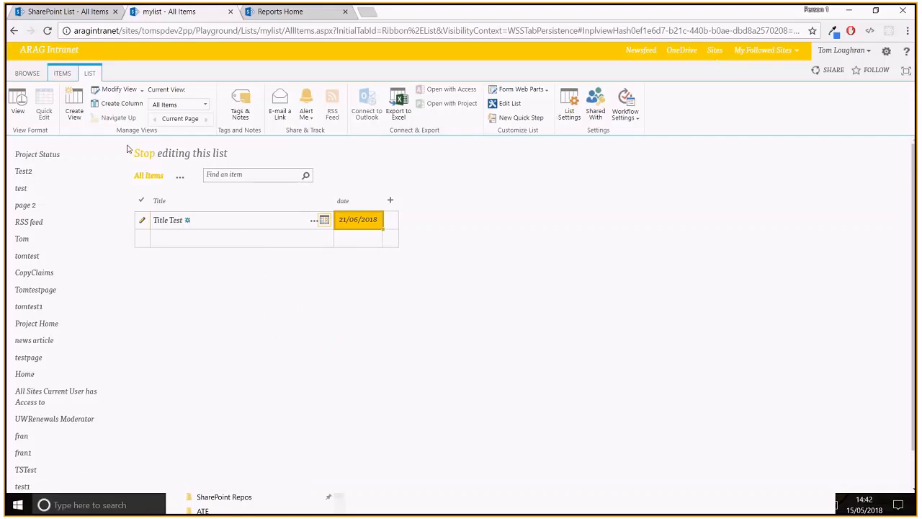
{"action": "left_click", "coordinate": [143, 161]}
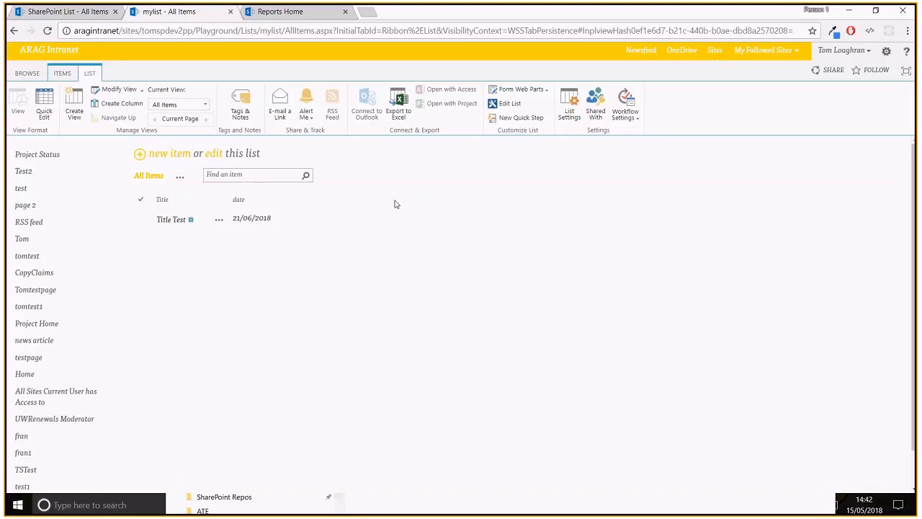
Switch to SharePoint List, go back to the Playground home page, and reopen the list from there
{"action": "left_click", "coordinate": [86, 13]}
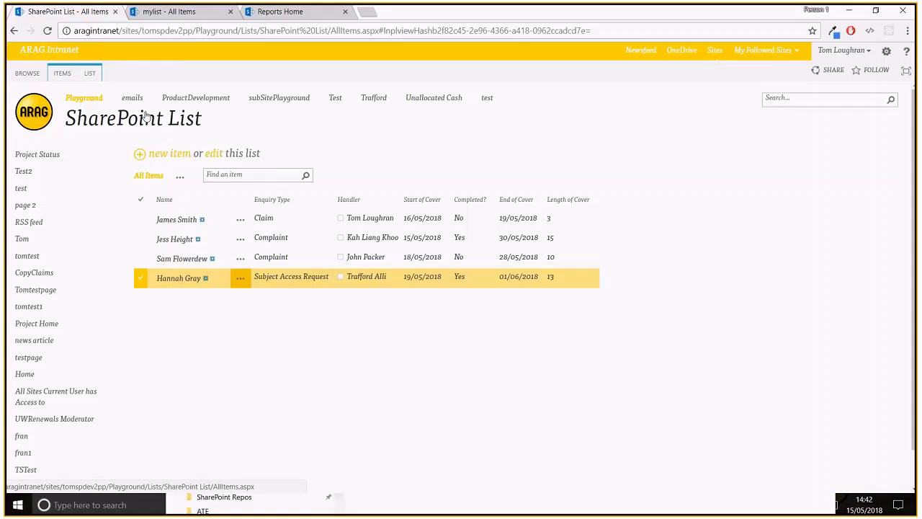
{"action": "left_click", "coordinate": [9, 34]}
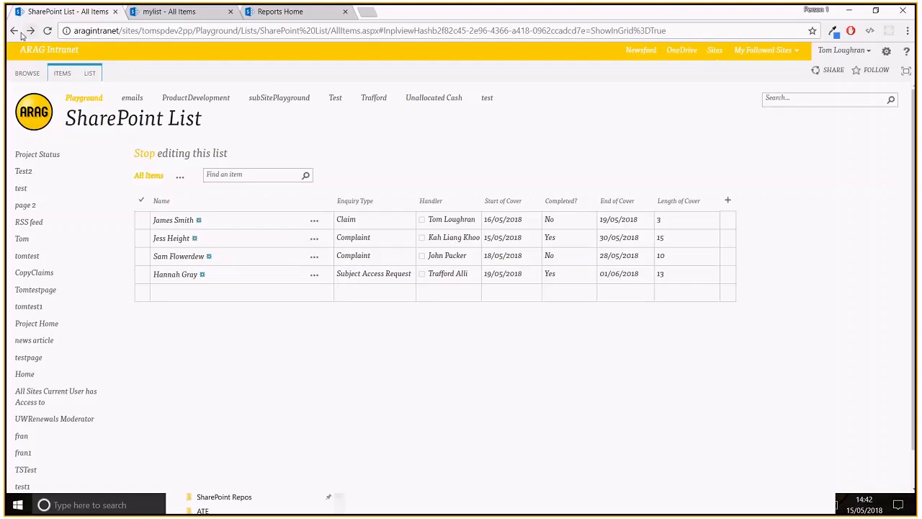
{"action": "left_click", "coordinate": [15, 30]}
{"action": "left_click", "coordinate": [60, 172]}
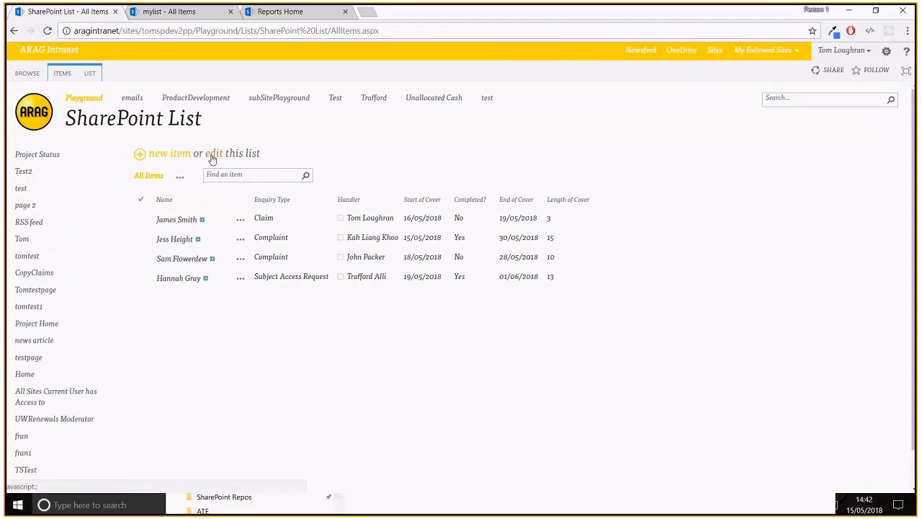
Open the first entry's Name cell for inline editing in SharePoint List, and leave list editing
{"action": "left_click", "coordinate": [214, 154]}
{"action": "left_click", "coordinate": [267, 220]}
{"action": "left_click", "coordinate": [268, 220]}
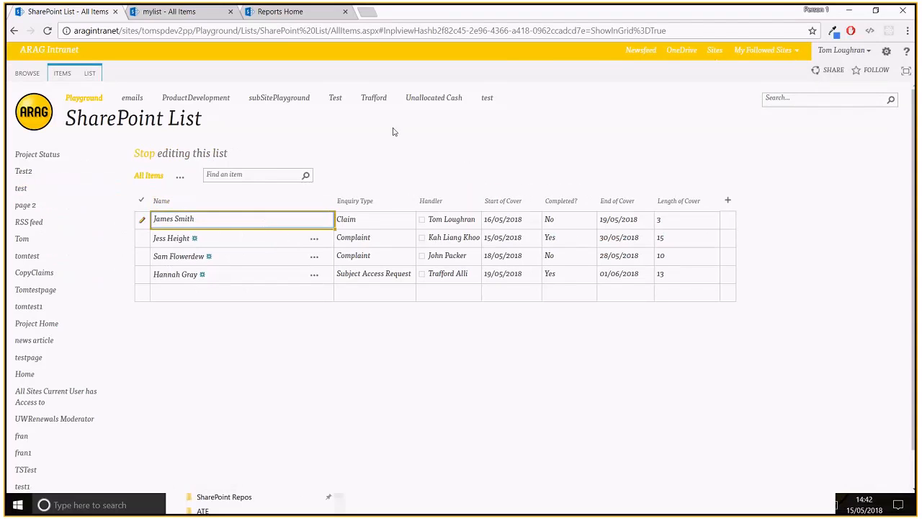
{"action": "left_click", "coordinate": [144, 153]}
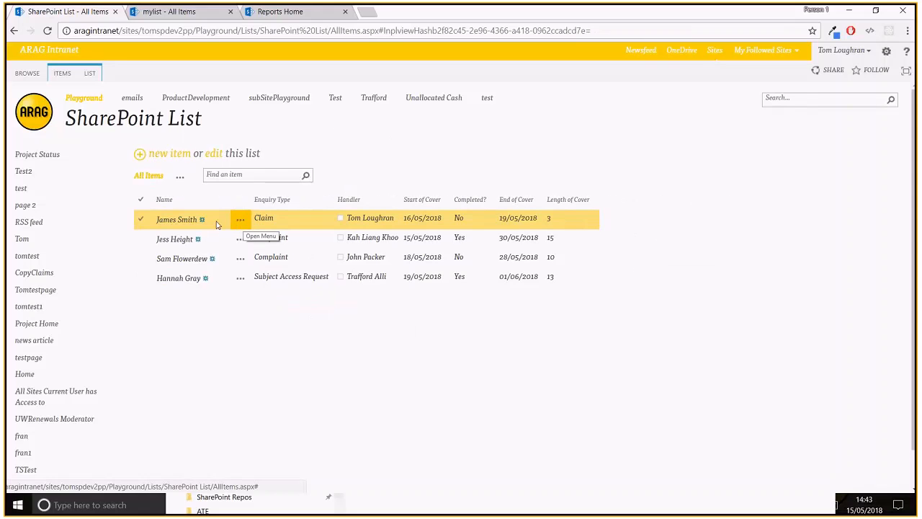
Open the Claim entry in its edit form and save it
{"action": "left_click", "coordinate": [243, 224]}
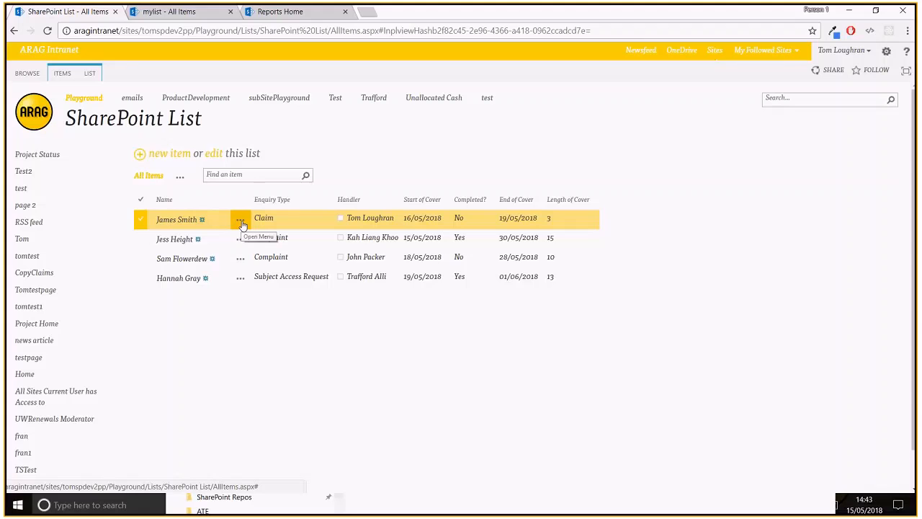
{"action": "left_click", "coordinate": [242, 223]}
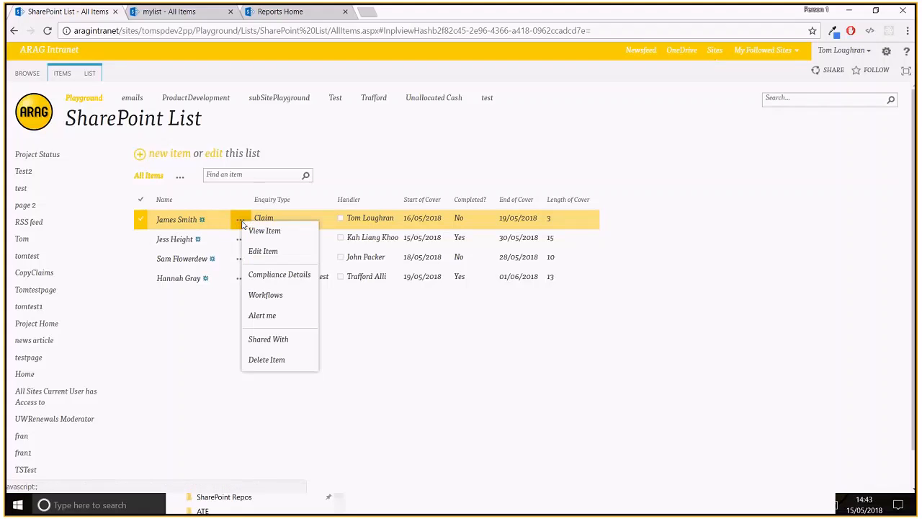
{"action": "left_click", "coordinate": [285, 254]}
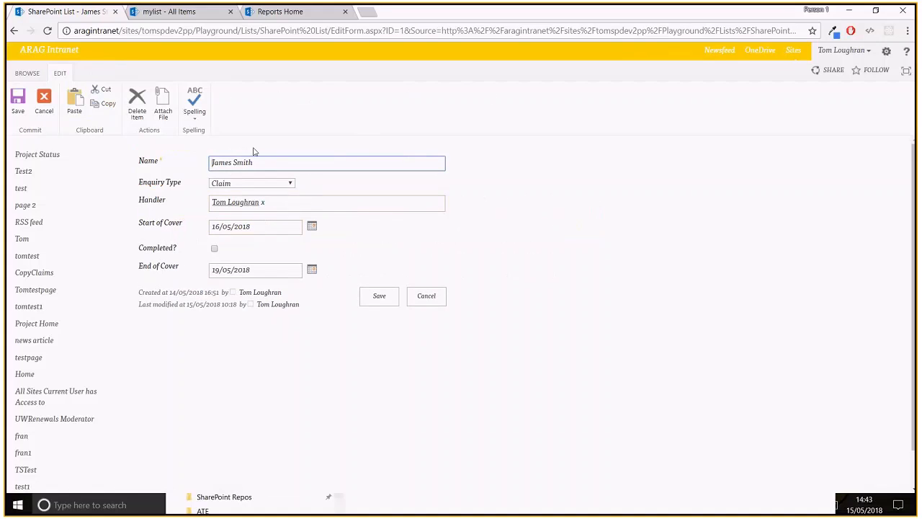
{"action": "left_click", "coordinate": [383, 299]}
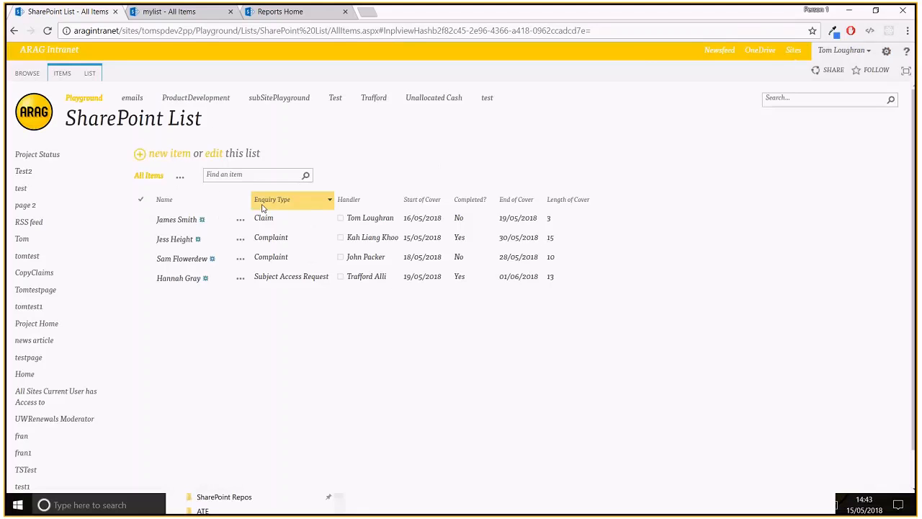
Select the Claim entry in SharePoint List and display the item management commands
{"action": "left_click", "coordinate": [207, 221]}
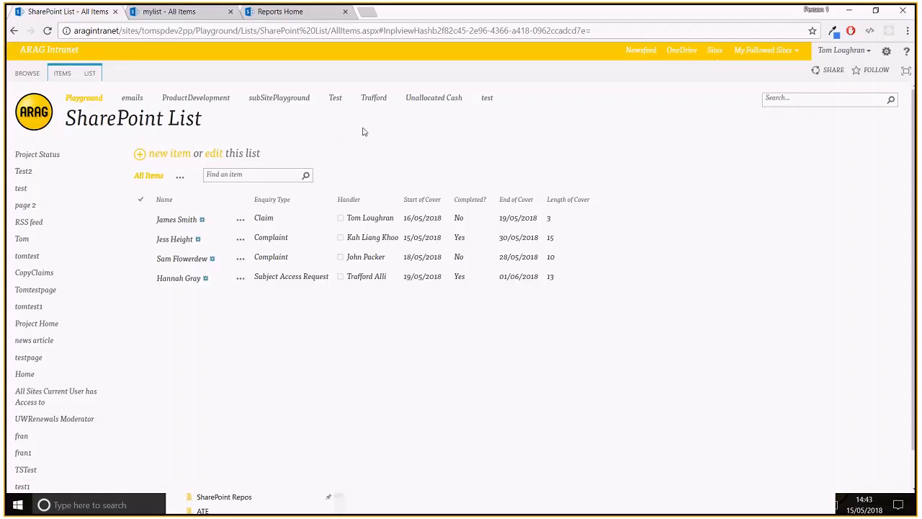
{"action": "left_click", "coordinate": [216, 223]}
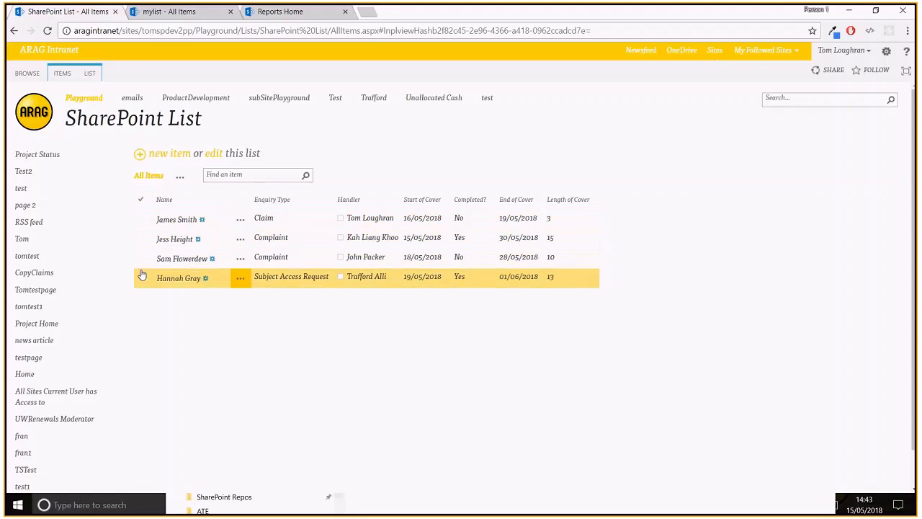
{"action": "left_click", "coordinate": [219, 227]}
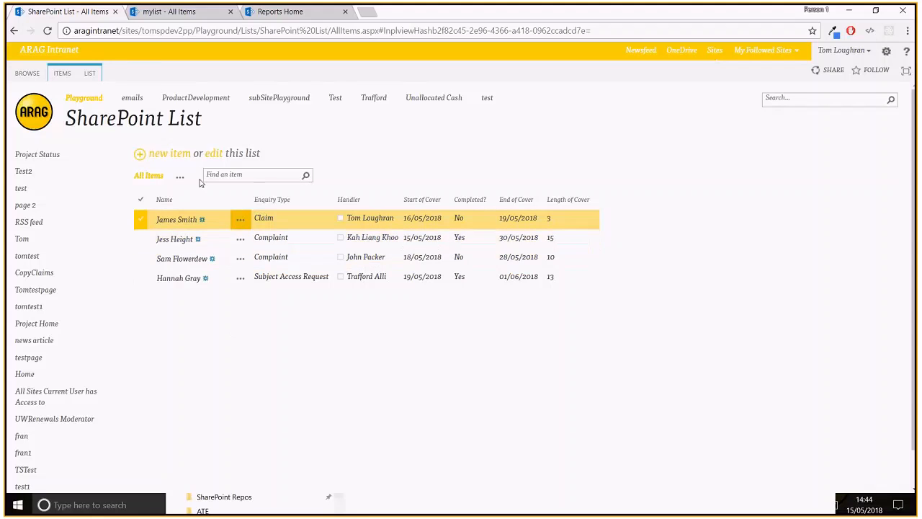
{"action": "left_click", "coordinate": [62, 75]}
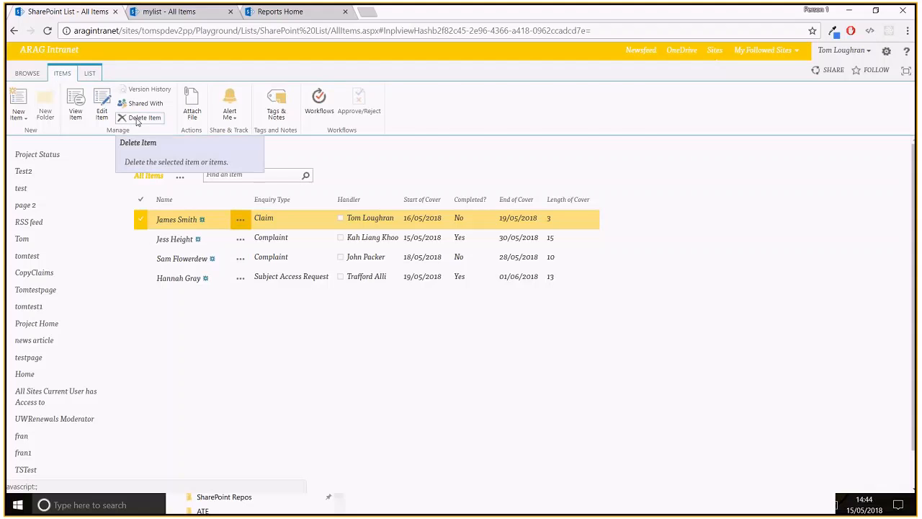
Delete the Complaint entry whose cover starts on 18/05/2018 from SharePoint List and send it to the site Recycle Bin
{"action": "left_click", "coordinate": [89, 73]}
{"action": "left_click", "coordinate": [300, 258]}
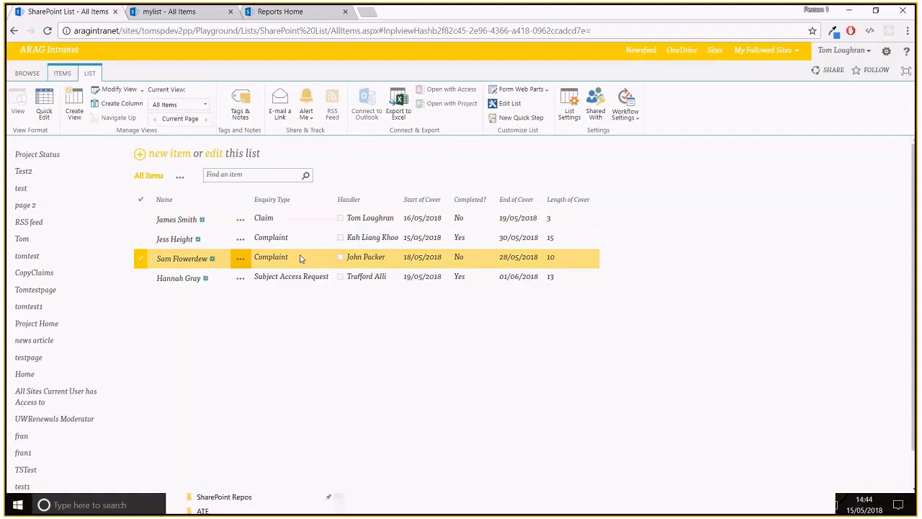
{"action": "key", "text": "Delete"}
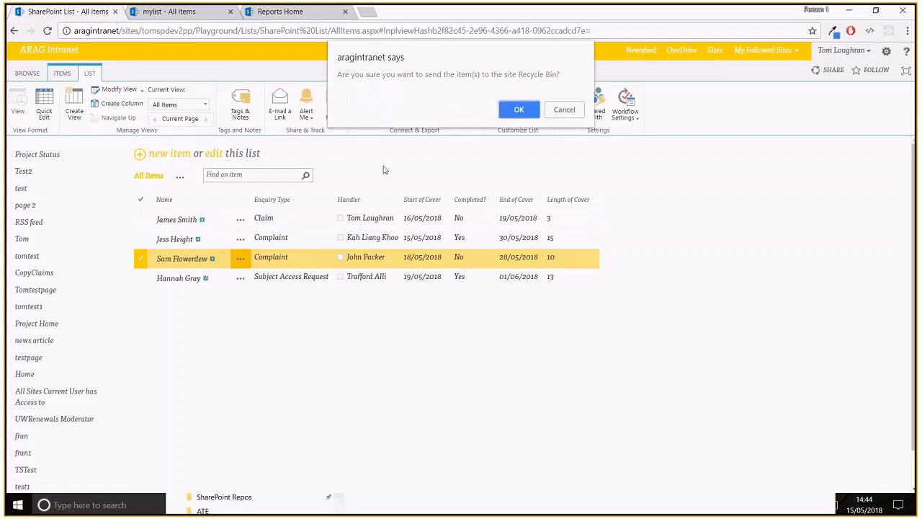
{"action": "left_click", "coordinate": [509, 113]}
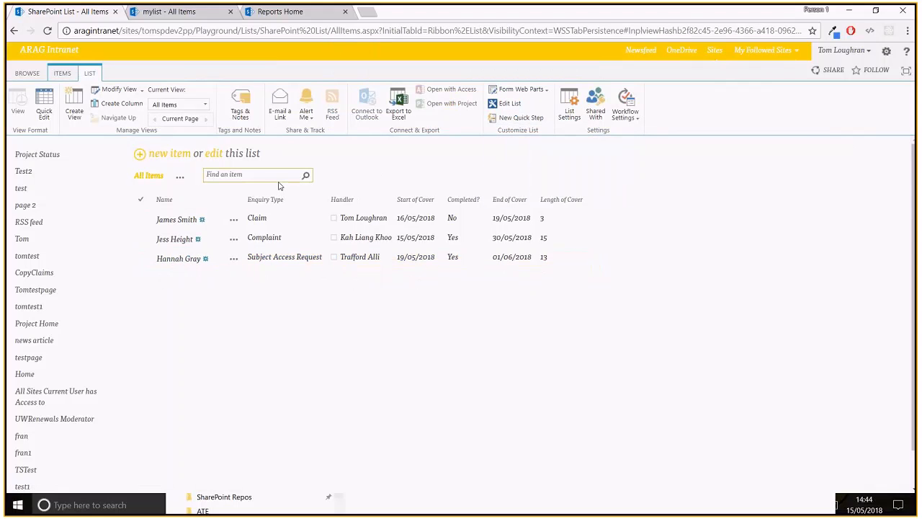
Try different row selections in SharePoint List, ending with the Claim and Subject Access Request entries selected together
{"action": "left_click", "coordinate": [220, 223]}
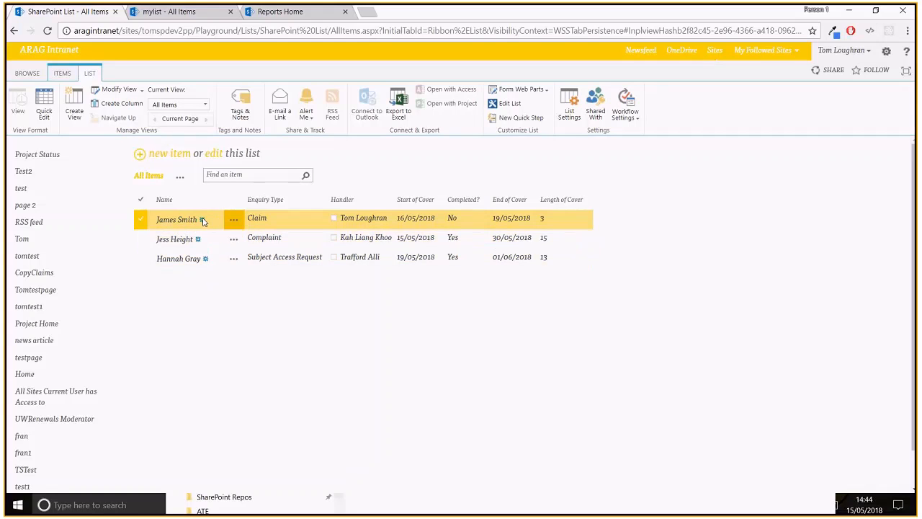
{"action": "left_click", "coordinate": [206, 241]}
{"action": "left_click", "coordinate": [208, 263], "text": "ctrl"}
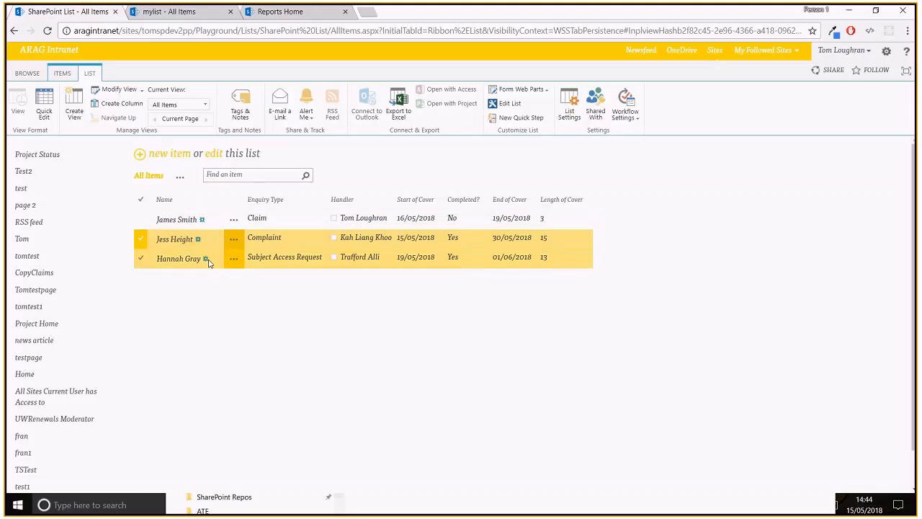
{"action": "left_click", "coordinate": [208, 263]}
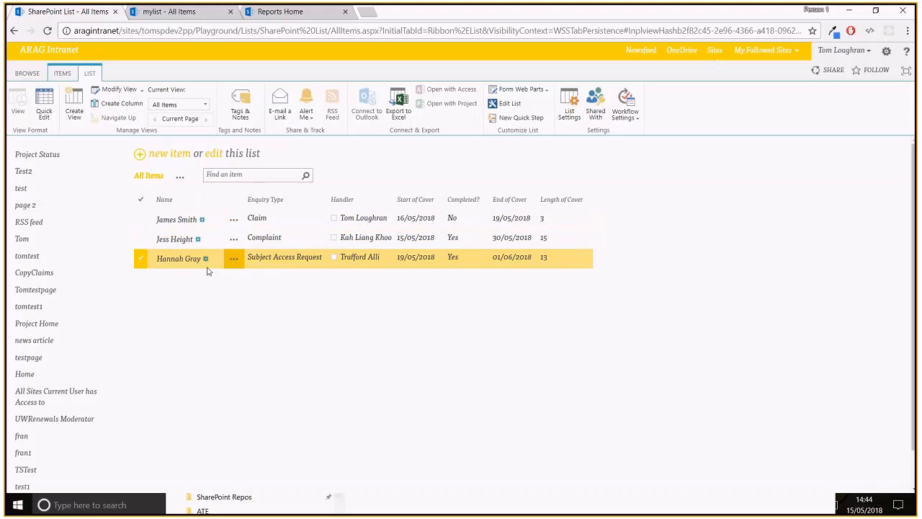
{"action": "left_click", "coordinate": [213, 228], "text": "ctrl"}
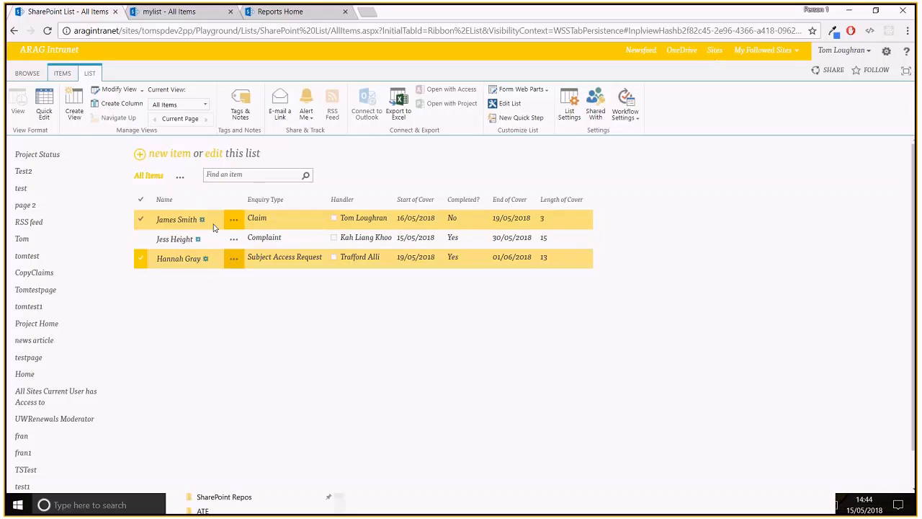
Build up a multiple selection starting from the Claim entry until all three list entries are selected
{"action": "left_click", "coordinate": [214, 228]}
{"action": "left_click", "coordinate": [204, 265], "text": "ctrl"}
{"action": "left_click", "coordinate": [209, 238], "text": "ctrl"}
{"action": "left_click", "coordinate": [209, 238], "text": "ctrl"}
{"action": "left_click", "coordinate": [205, 258], "text": "ctrl"}
{"action": "left_click", "coordinate": [207, 260], "text": "ctrl"}
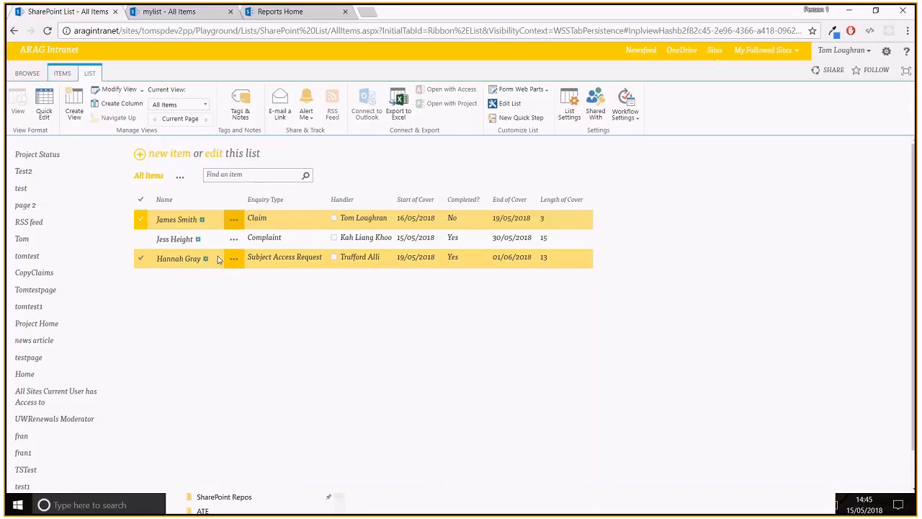
{"action": "left_click", "coordinate": [296, 238], "text": "ctrl"}
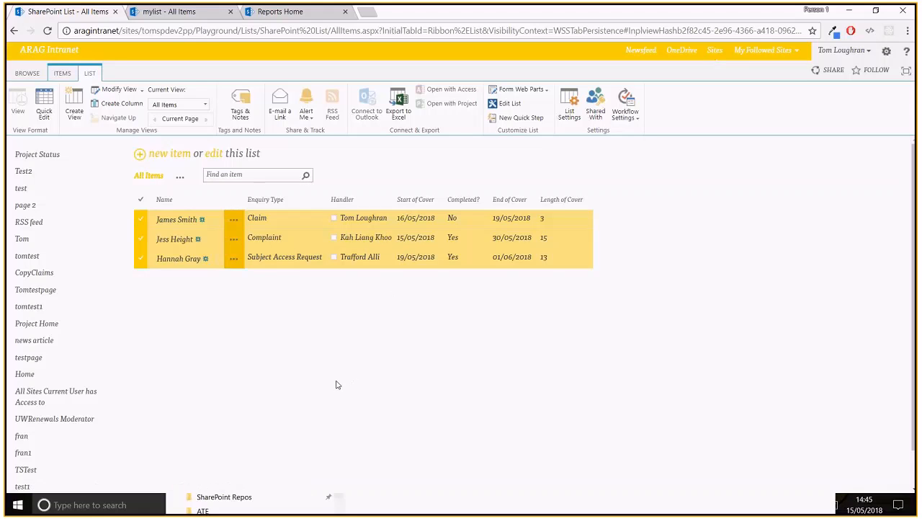
Switch to the SharePoint Basics 2018 LAWW presentation in PowerPoint, check the SharePoint Lists slide, and return to SharePoint List in the browser
{"action": "left_click", "coordinate": [850, 13]}
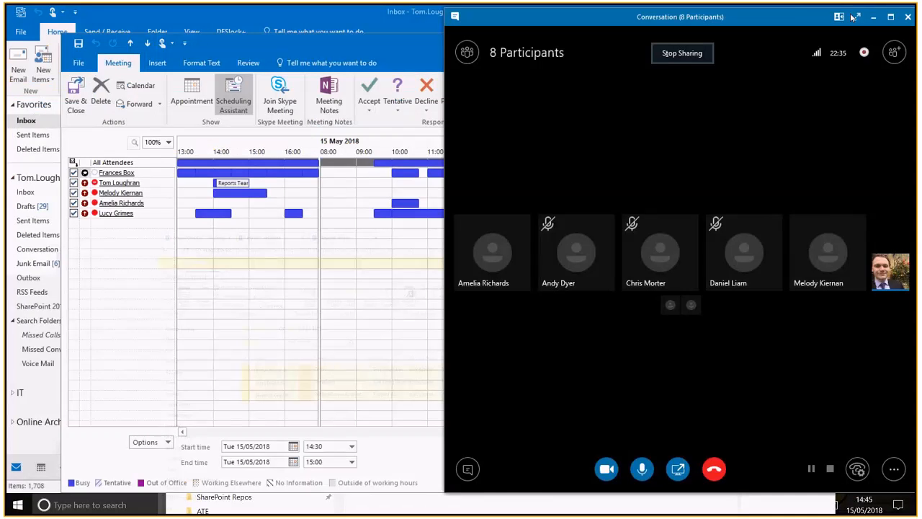
{"action": "key", "text": "alt+Tab"}
{"action": "key", "text": "Tab"}
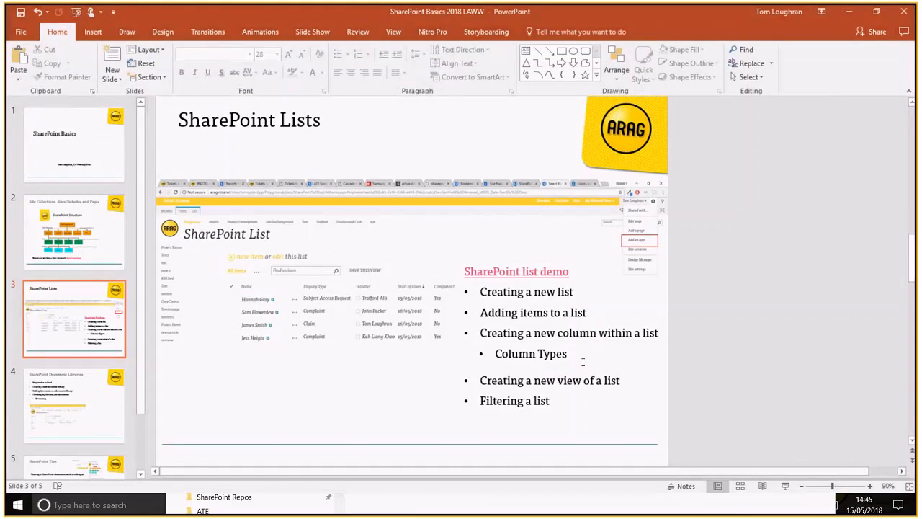
{"action": "left_click", "coordinate": [842, 15]}
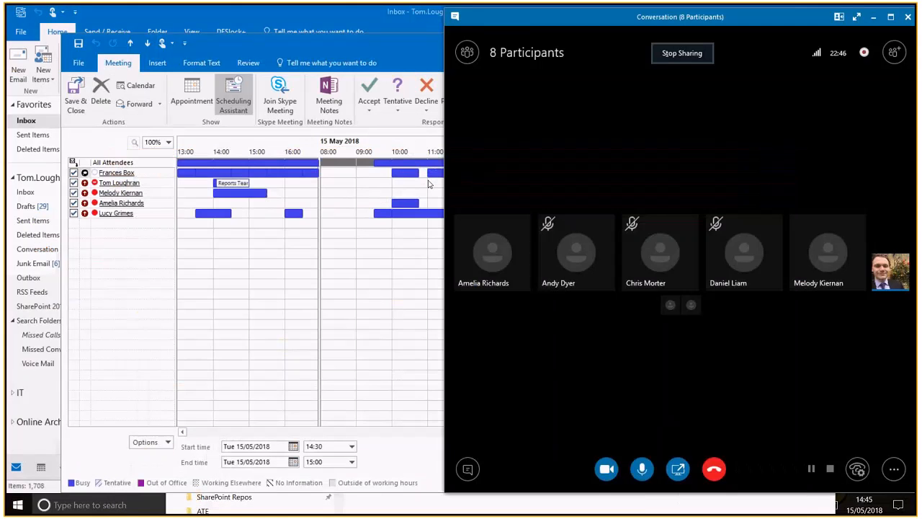
{"action": "key", "text": "alt+Tab"}
{"action": "key", "text": "alt+Tab"}
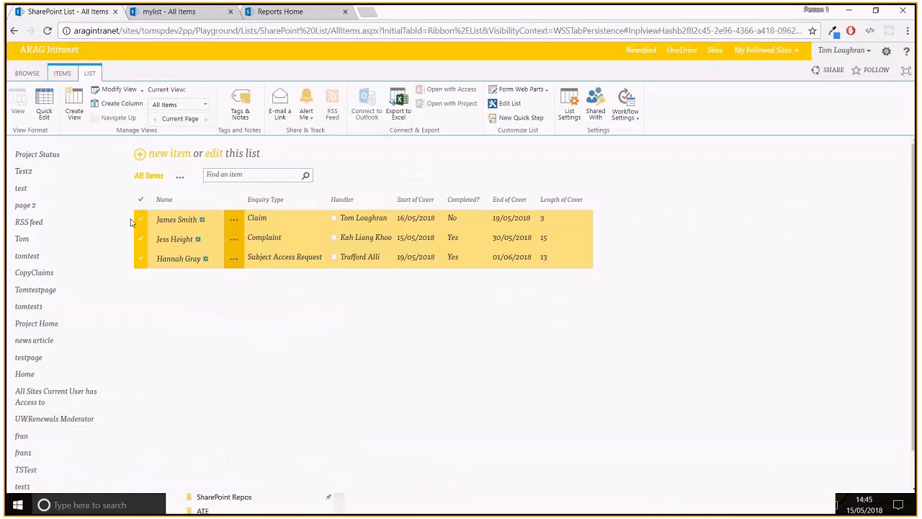
Sort SharePoint List by Start of Cover in descending order
{"action": "left_click", "coordinate": [288, 219]}
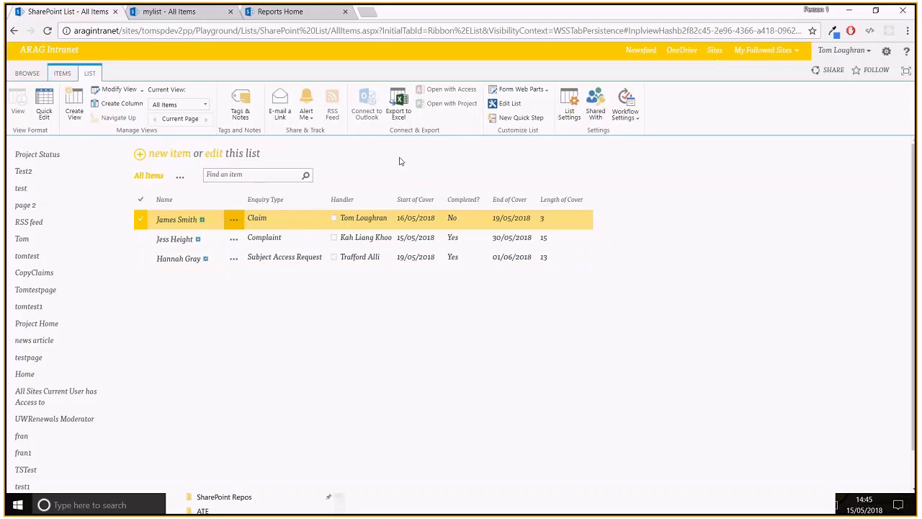
{"action": "left_click", "coordinate": [439, 201]}
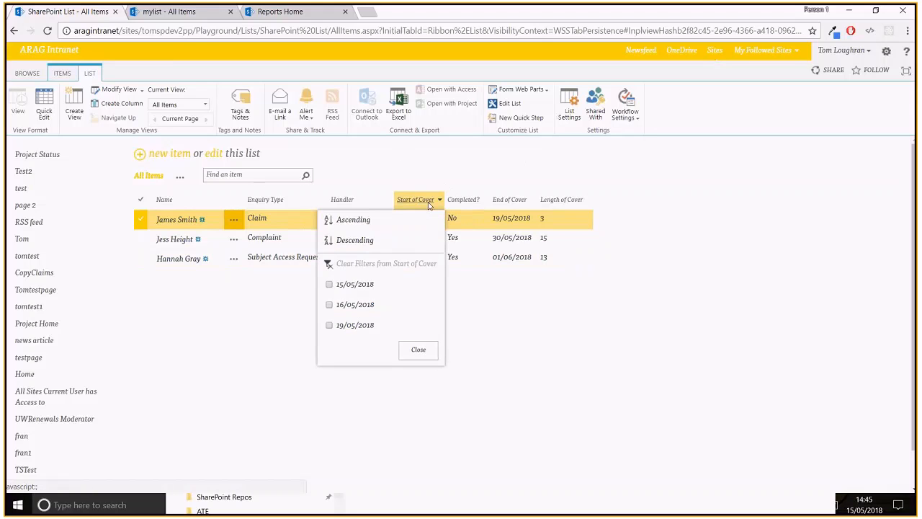
{"action": "left_click", "coordinate": [384, 247]}
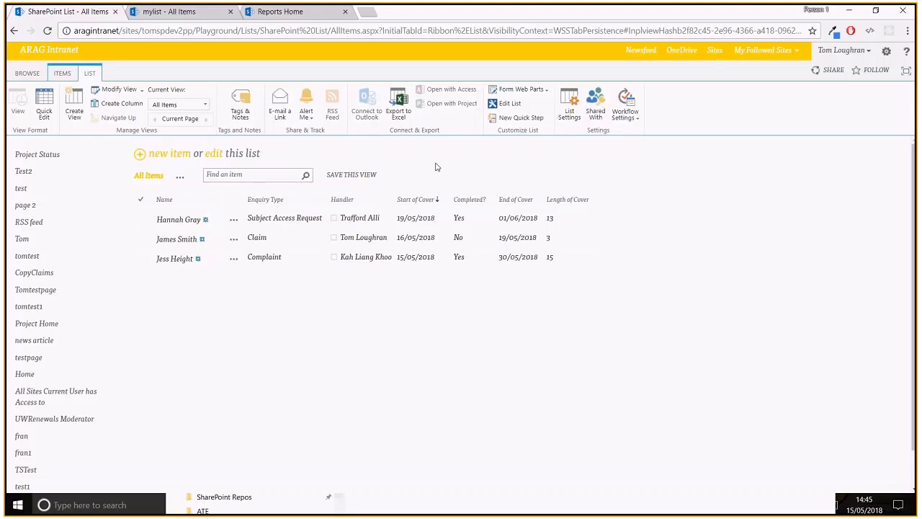
Filter SharePoint List to the Claim enquiry type, and clear the filter from Enquiry Type
{"action": "left_click", "coordinate": [291, 213]}
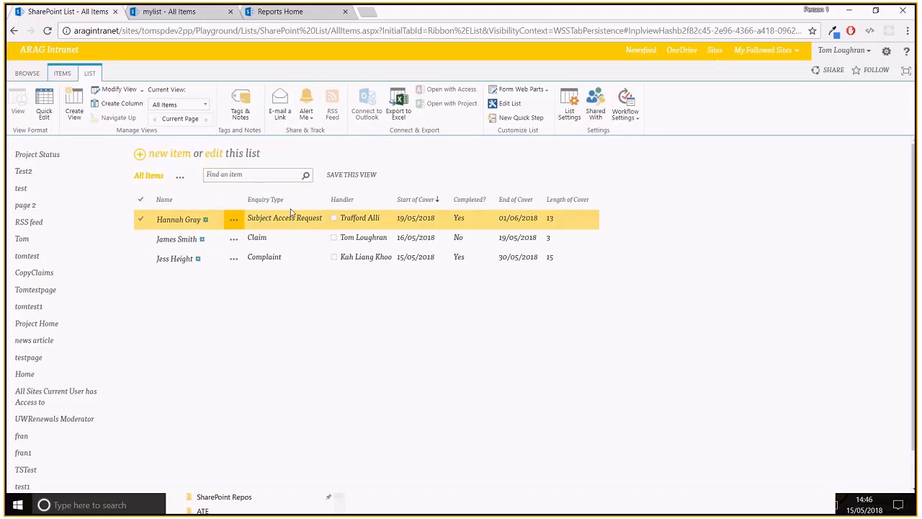
{"action": "left_click", "coordinate": [274, 199]}
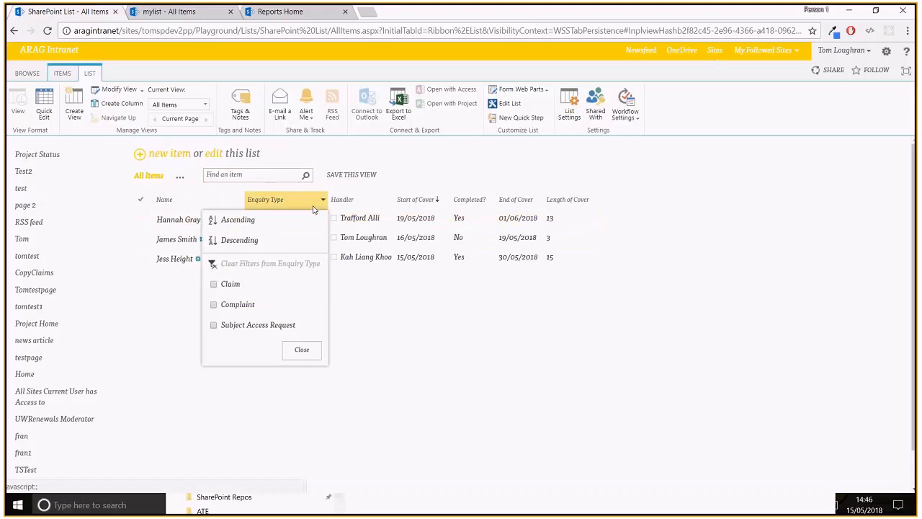
{"action": "left_click", "coordinate": [266, 285]}
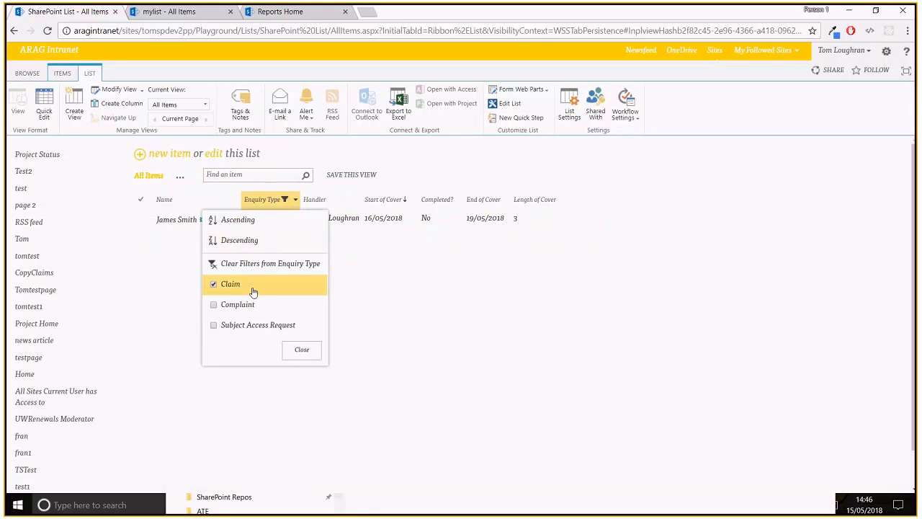
{"action": "left_click", "coordinate": [403, 310]}
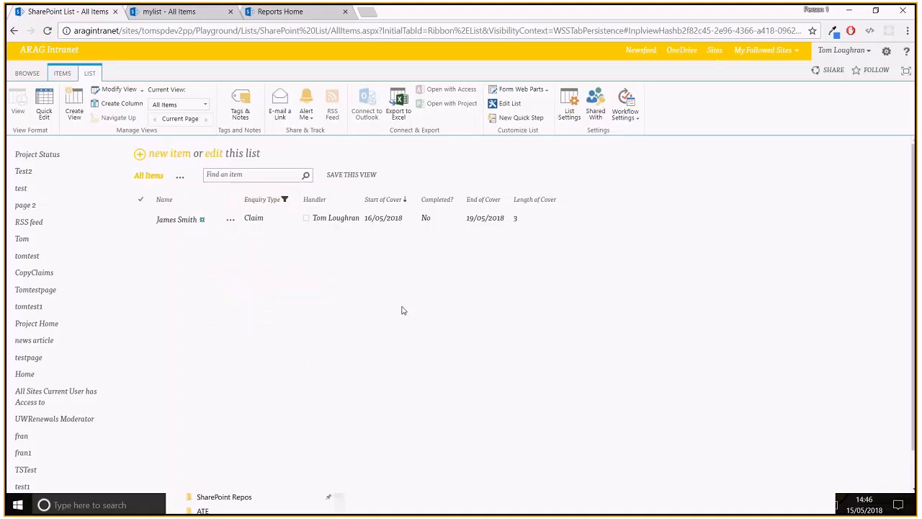
{"action": "left_click", "coordinate": [296, 204]}
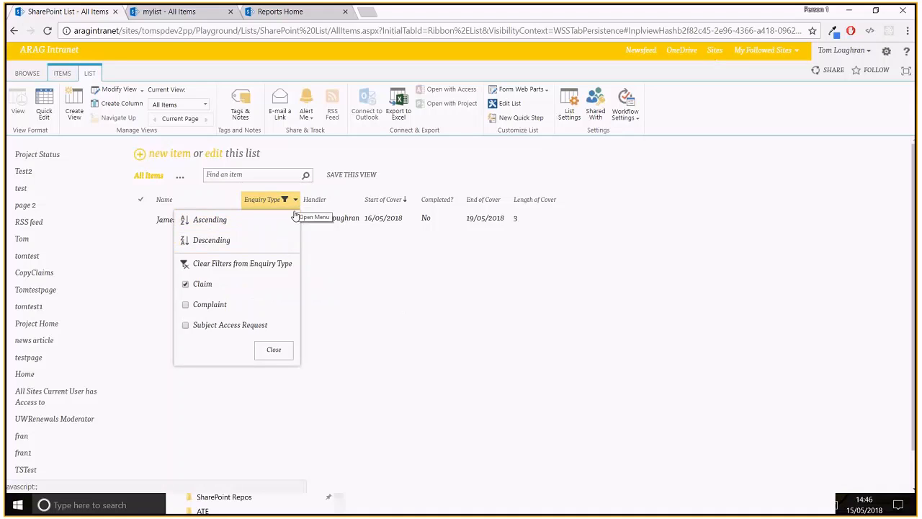
{"action": "left_click", "coordinate": [245, 271]}
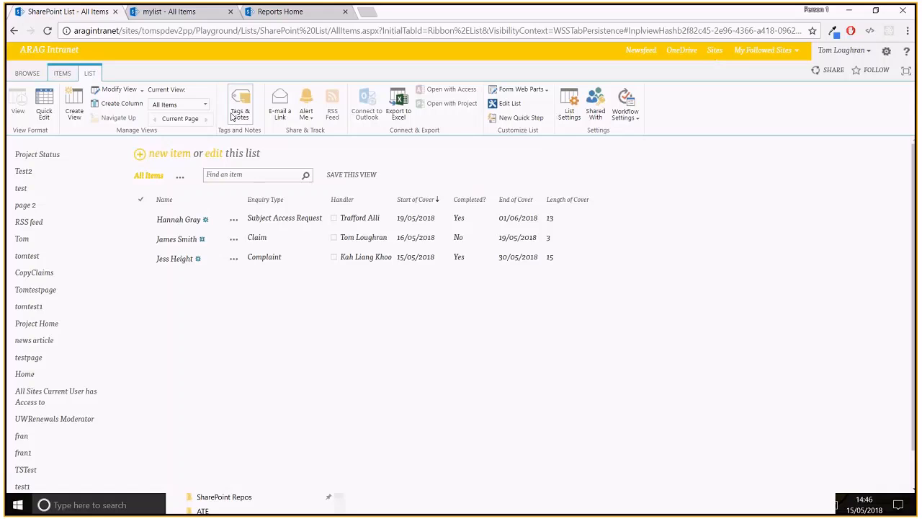
Open the All Items view for modification and examine its displayed columns, column positions and sort options
{"action": "left_click", "coordinate": [119, 91]}
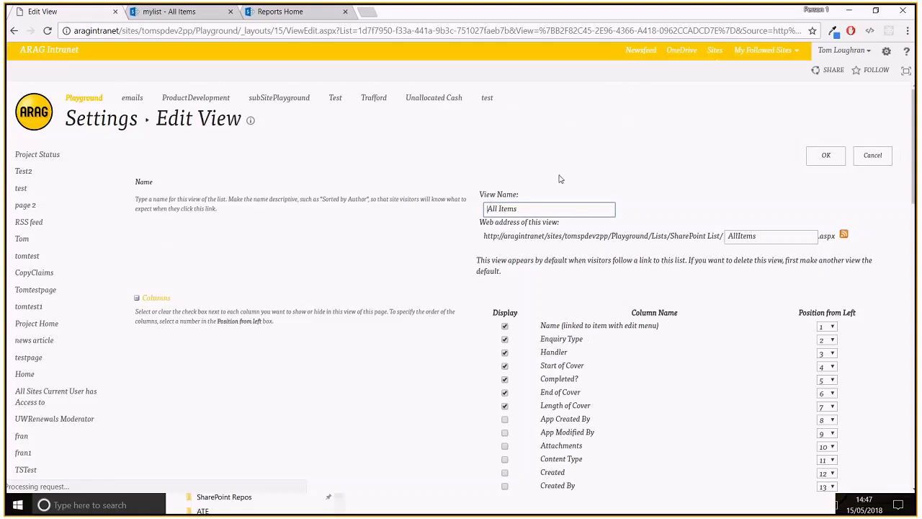
{"action": "left_click_drag", "start_coordinate": [910, 119], "coordinate": [909, 159]}
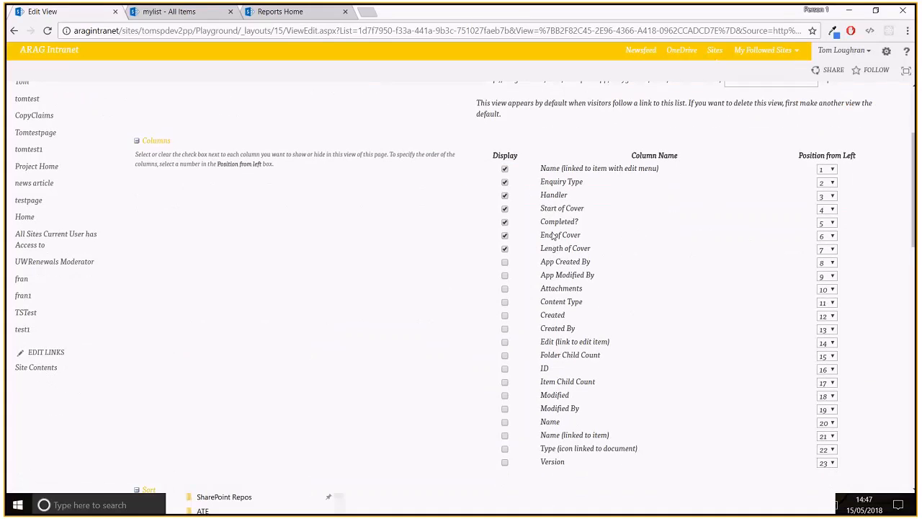
{"action": "left_click", "coordinate": [831, 210]}
{"action": "left_click", "coordinate": [825, 299]}
{"action": "left_click_drag", "start_coordinate": [912, 195], "coordinate": [910, 288]}
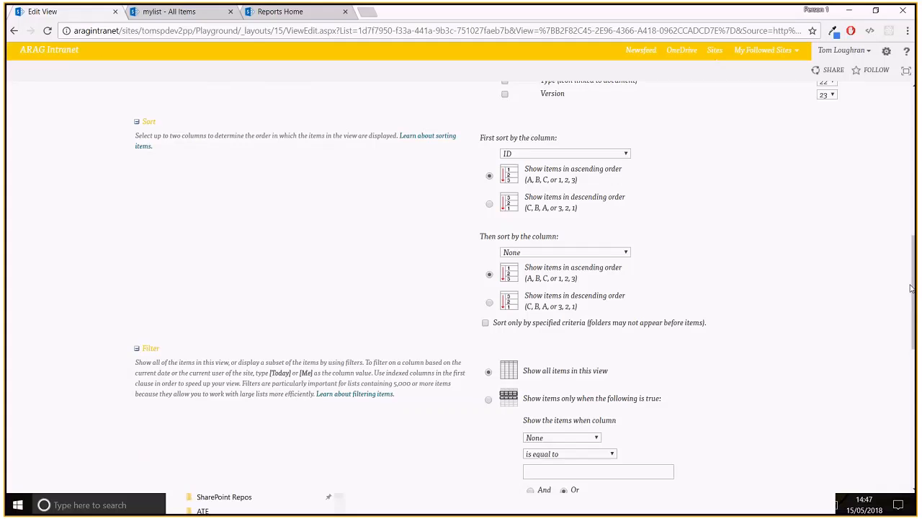
{"action": "left_click_drag", "start_coordinate": [914, 288], "coordinate": [911, 255]}
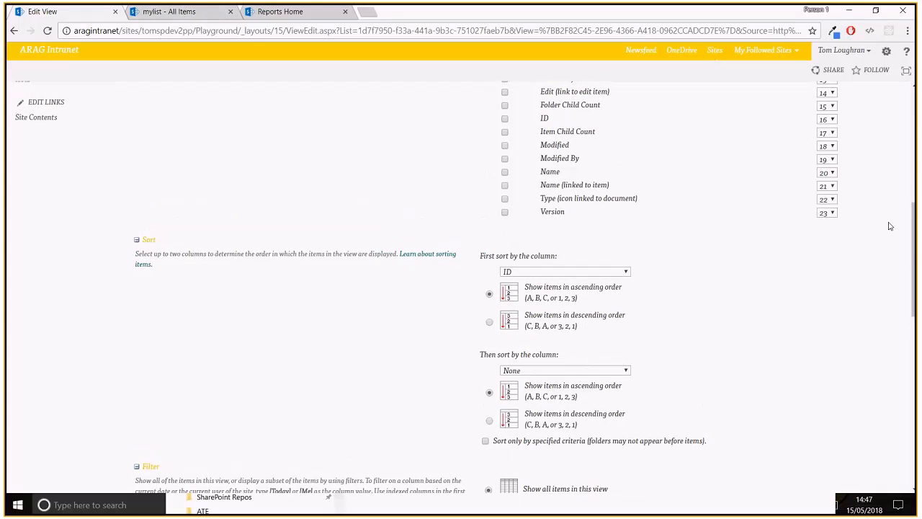
{"action": "left_click_drag", "start_coordinate": [913, 230], "coordinate": [914, 242]}
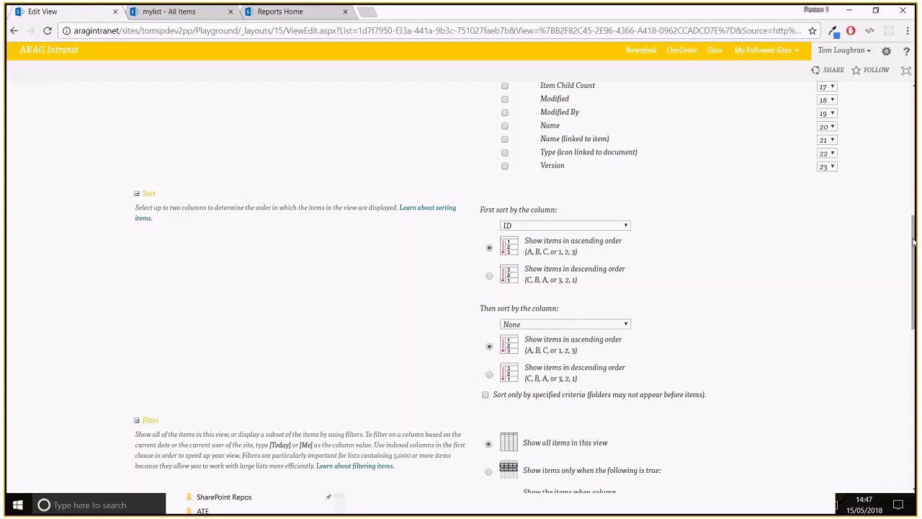
{"action": "left_click_drag", "start_coordinate": [913, 243], "coordinate": [914, 259]}
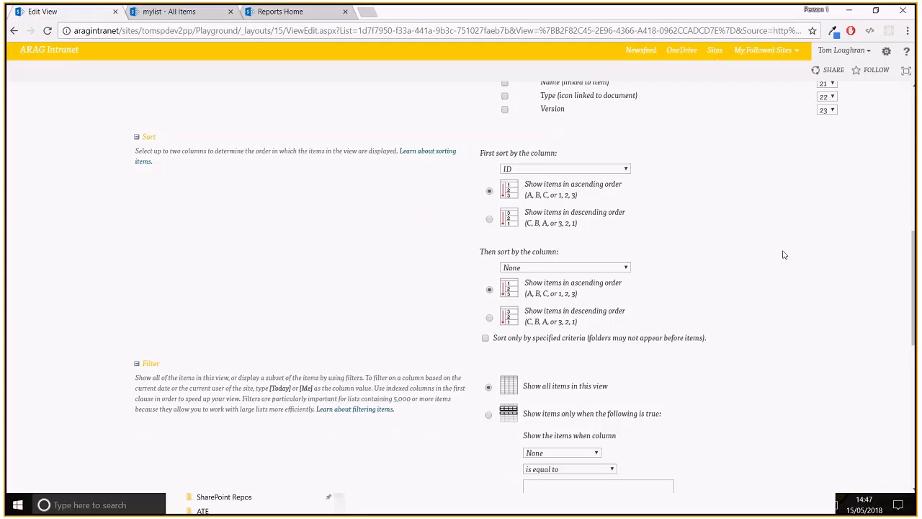
Set the view filter to show items only when Enquiry Type is equal to Claim
{"action": "scroll", "coordinate": [871, 282], "scroll_direction": "down", "scroll_amount": 2}
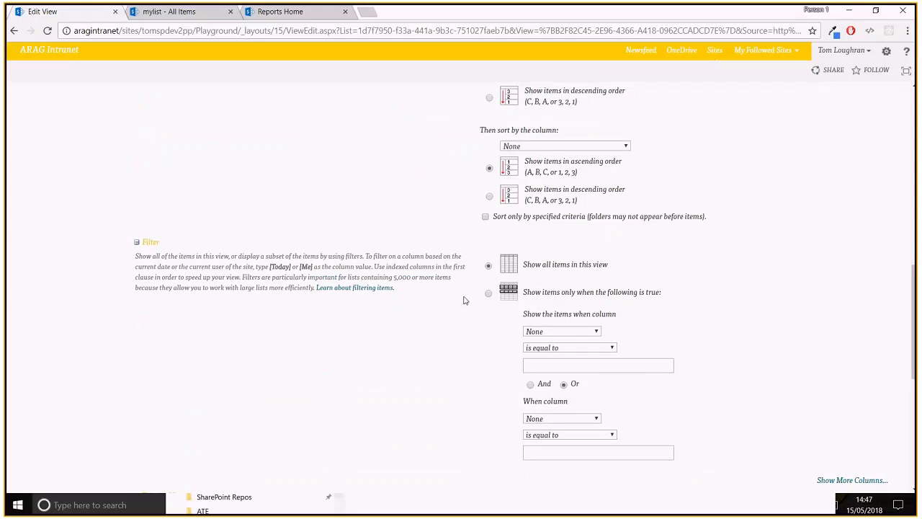
{"action": "left_click", "coordinate": [489, 295]}
{"action": "left_click", "coordinate": [578, 333]}
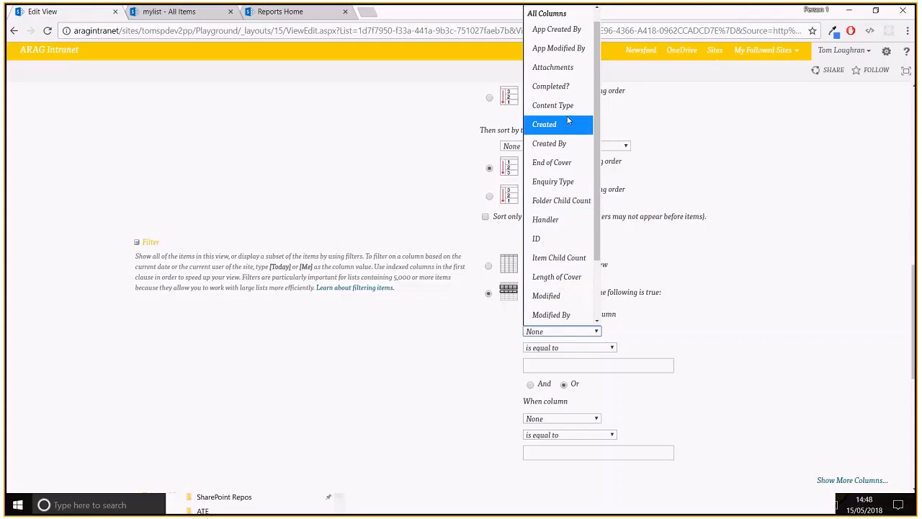
{"action": "left_click", "coordinate": [576, 181]}
{"action": "left_click", "coordinate": [591, 364]}
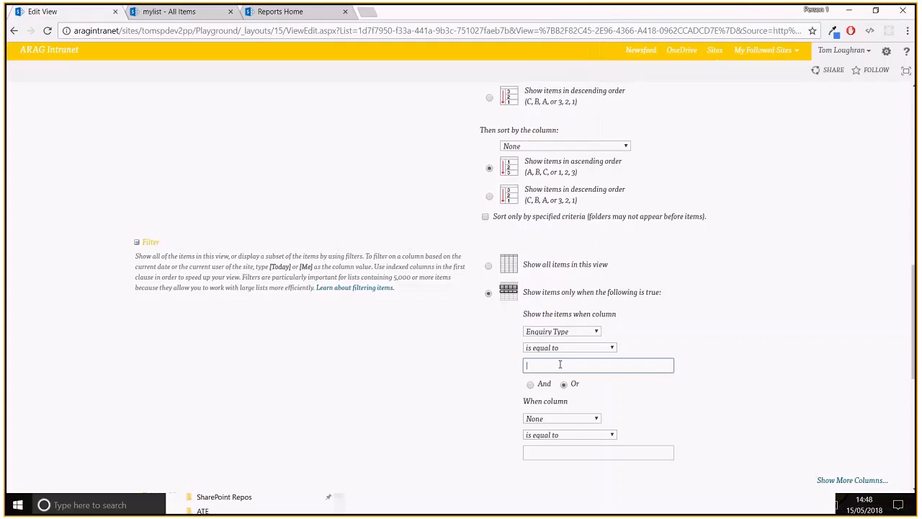
{"action": "type", "text": "Claim"}
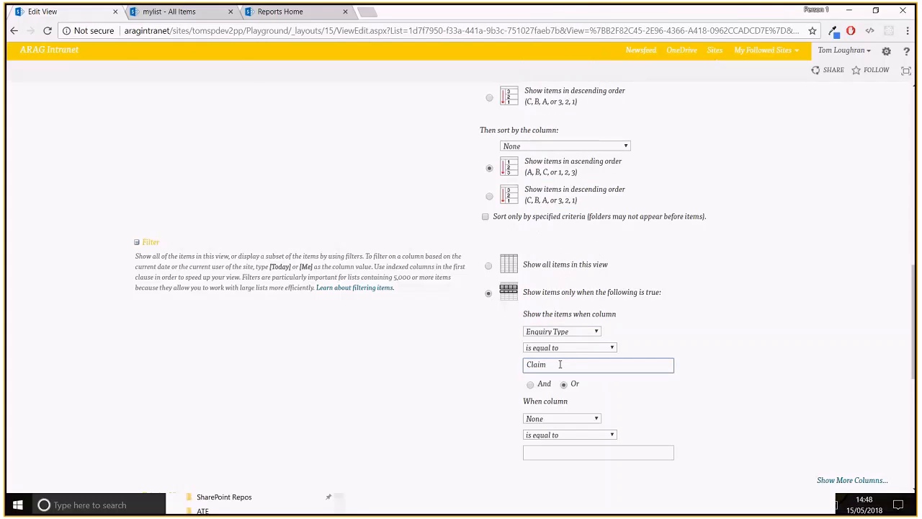
Set the All Items view filter to show all items in this view and save the view
{"action": "left_click", "coordinate": [488, 266]}
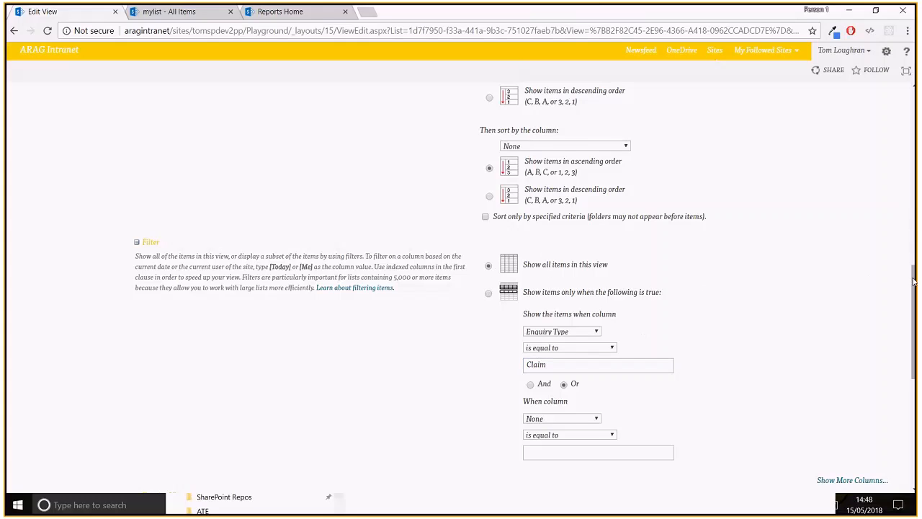
{"action": "scroll", "coordinate": [911, 306], "scroll_direction": "down", "scroll_amount": 1}
{"action": "scroll", "coordinate": [910, 306], "scroll_direction": "down", "scroll_amount": 1}
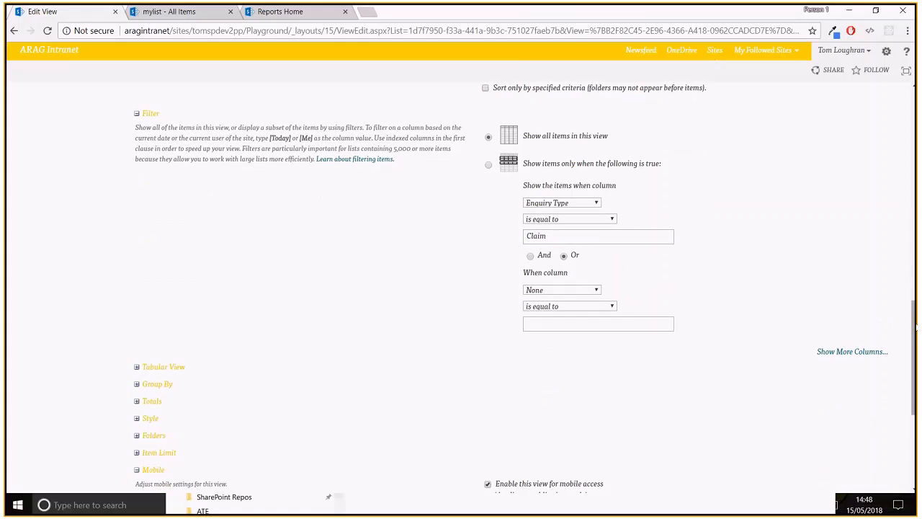
{"action": "scroll", "coordinate": [916, 328], "scroll_direction": "down", "scroll_amount": 4}
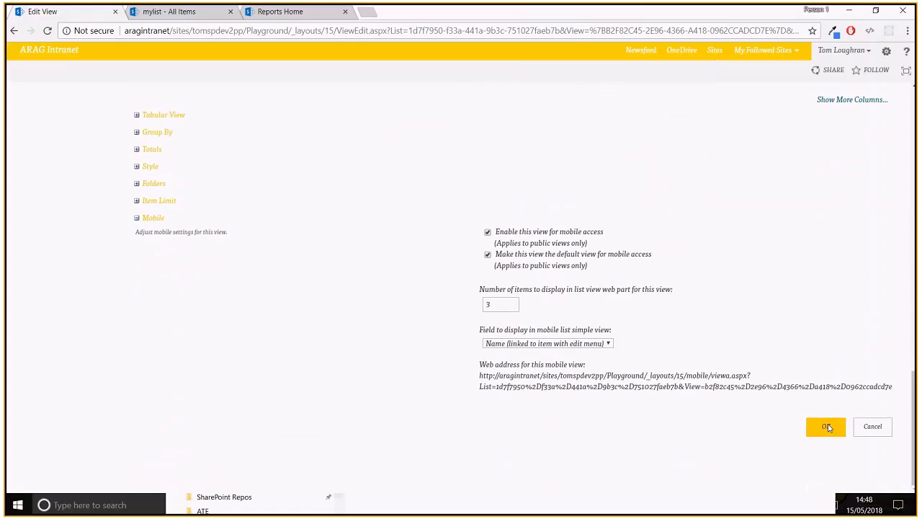
{"action": "left_click", "coordinate": [827, 427]}
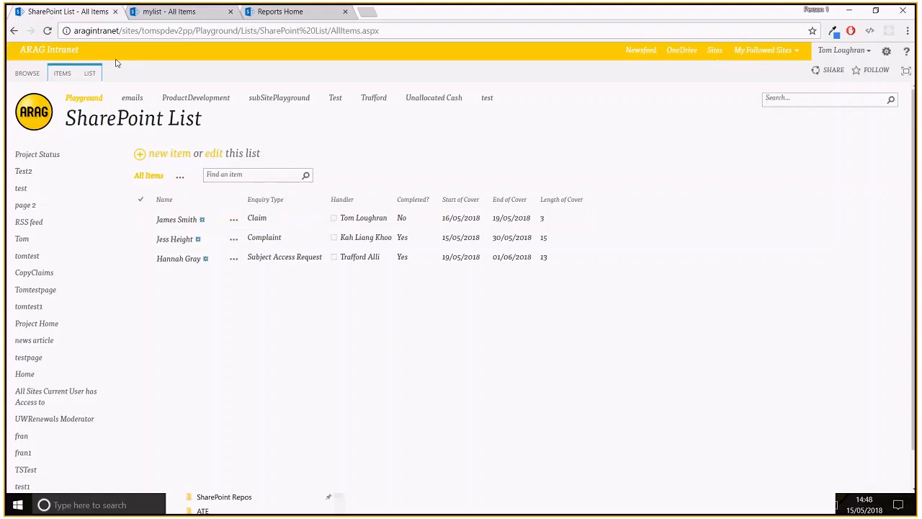
Start a new Standard View for SharePoint List and name it All Claims
{"action": "left_click", "coordinate": [91, 74]}
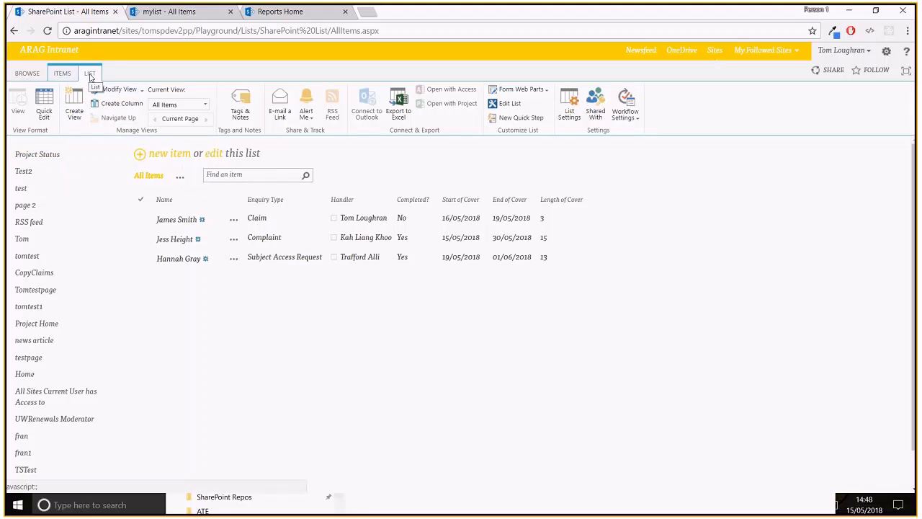
{"action": "left_click", "coordinate": [77, 108]}
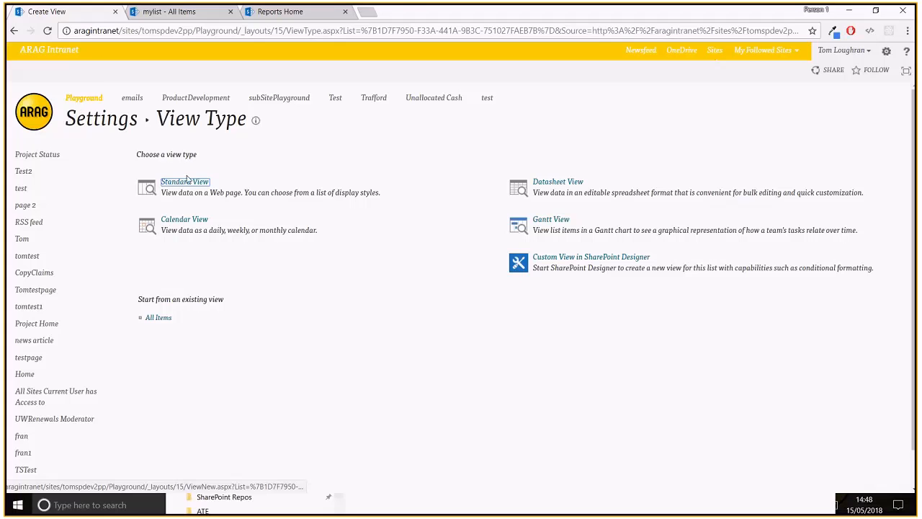
{"action": "left_click", "coordinate": [185, 186]}
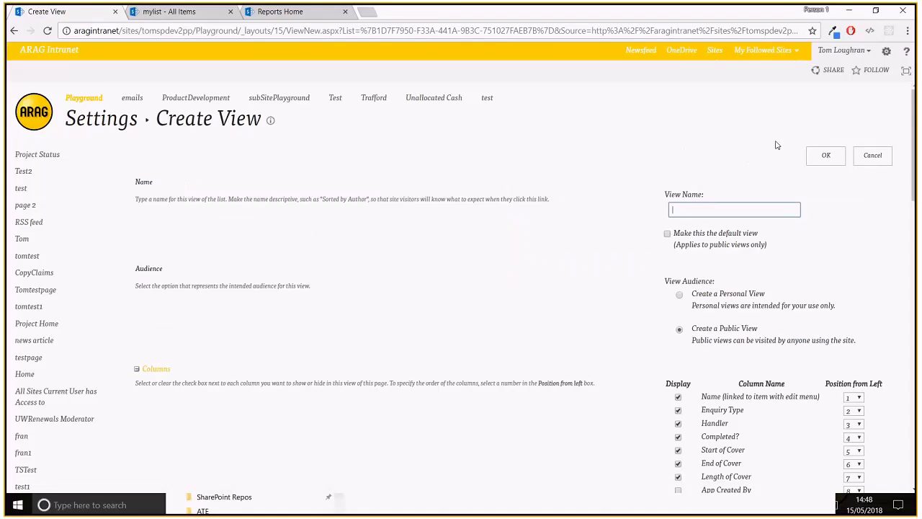
{"action": "mouse_move", "coordinate": [911, 125]}
{"action": "left_mouse_down"}
{"action": "mouse_move", "coordinate": [911, 166]}
{"action": "mouse_move", "coordinate": [914, 131]}
{"action": "left_mouse_up"}
{"action": "left_click", "coordinate": [730, 189]}
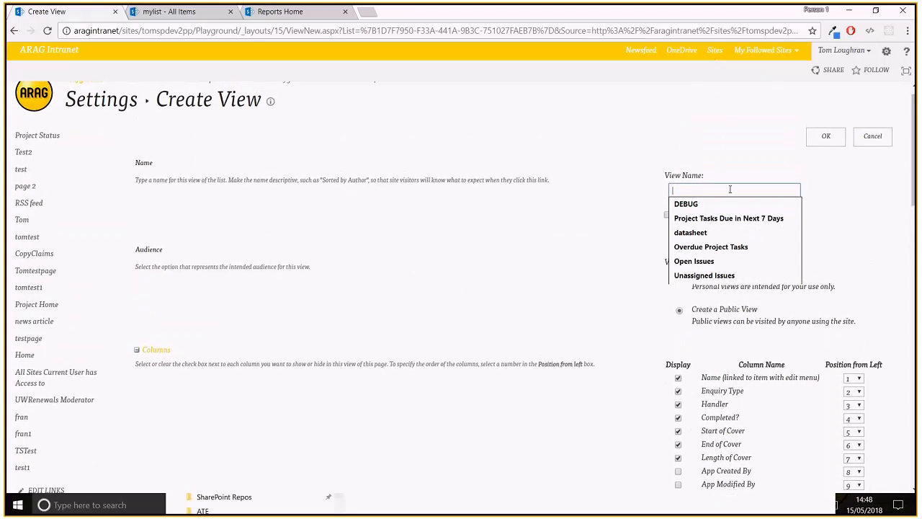
{"action": "type", "text": "A"}
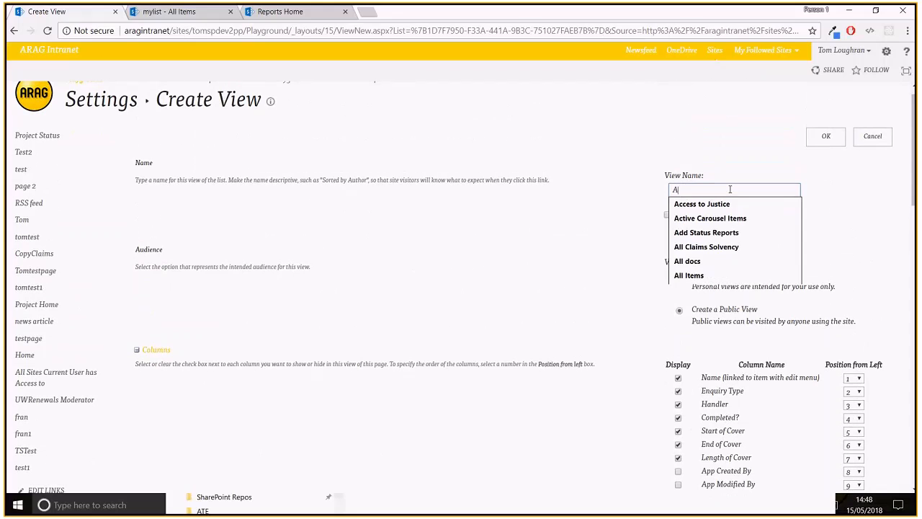
{"action": "type", "text": "ll Claims"}
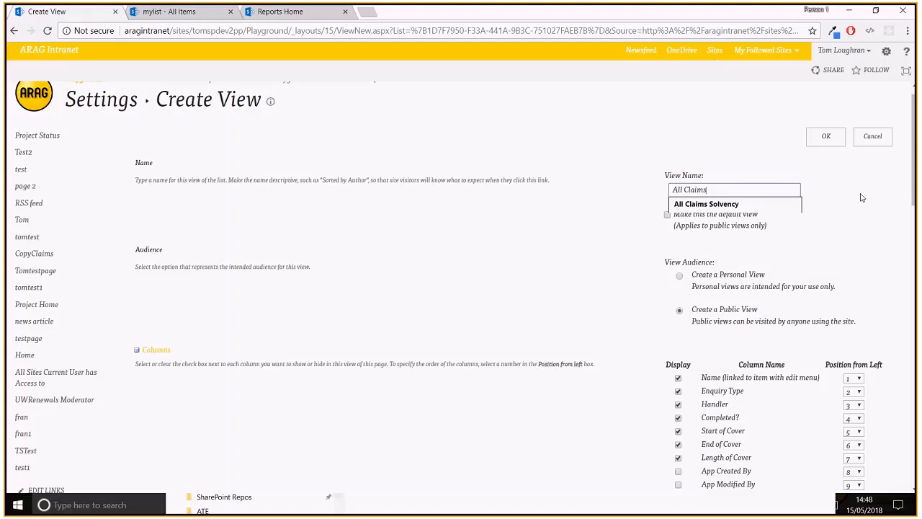
Filter the new view to show items only when Enquiry Type is equal to Claim, and save it
{"action": "left_click_drag", "start_coordinate": [912, 153], "coordinate": [910, 315]}
{"action": "left_click", "coordinate": [674, 377]}
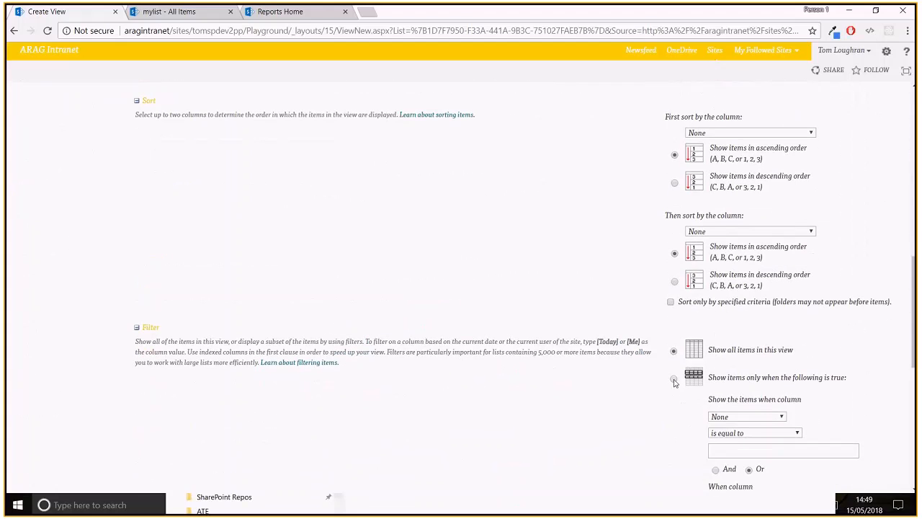
{"action": "left_click", "coordinate": [758, 415]}
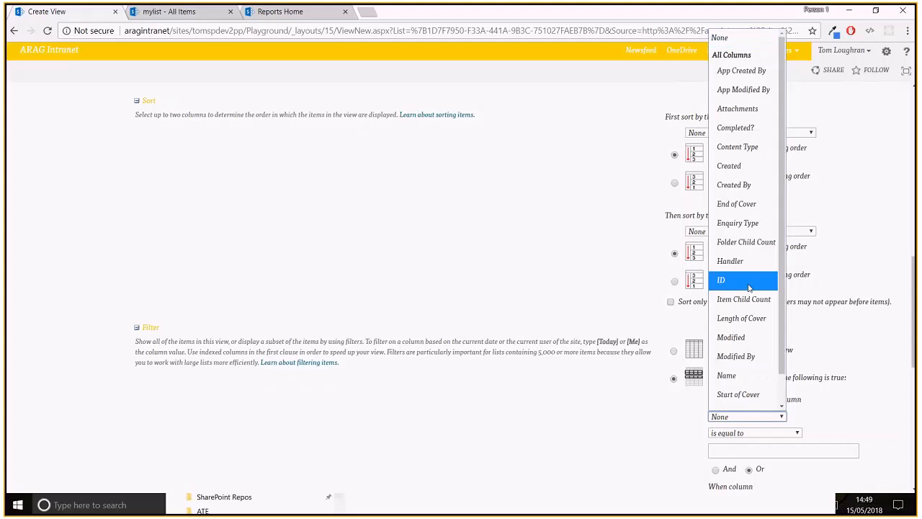
{"action": "left_click", "coordinate": [749, 232]}
{"action": "left_click", "coordinate": [753, 449]}
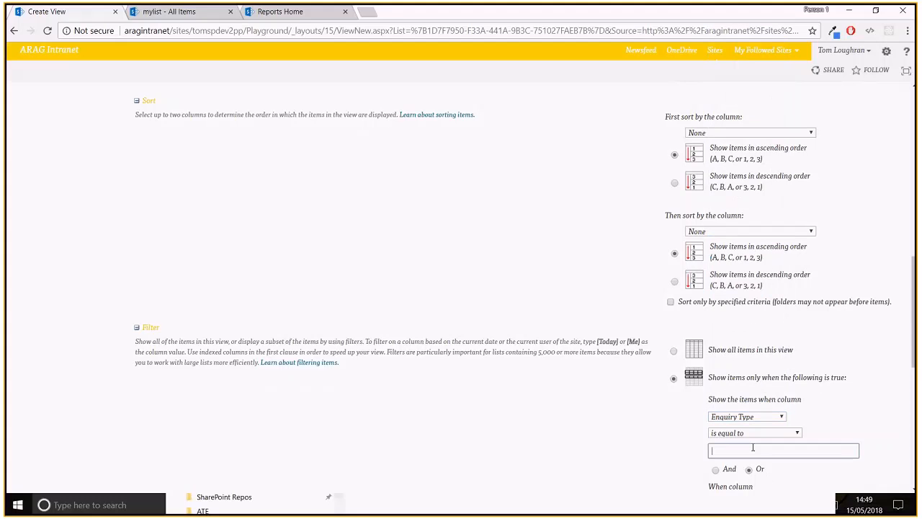
{"action": "type", "text": "Claim"}
{"action": "left_click_drag", "start_coordinate": [912, 288], "coordinate": [915, 407]}
{"action": "left_click", "coordinate": [828, 428]}
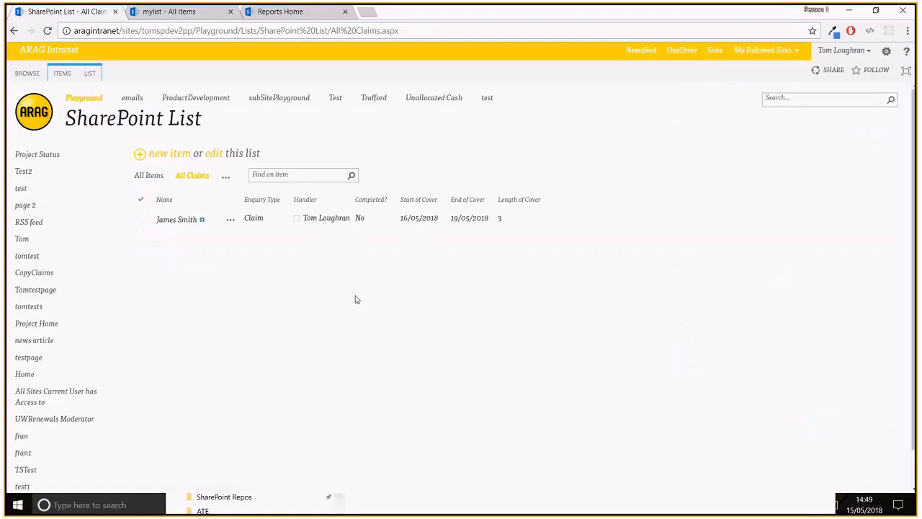
Switch SharePoint List back to the All Items view
{"action": "left_click", "coordinate": [255, 228]}
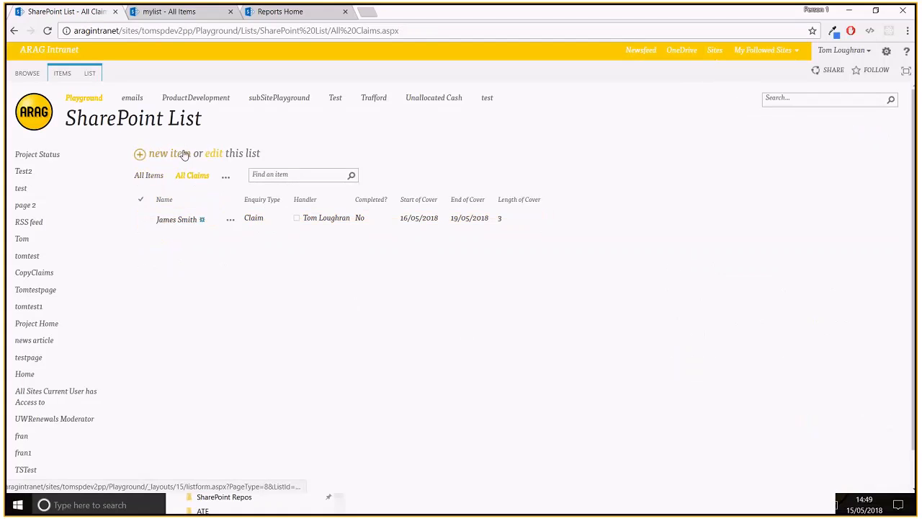
{"action": "left_click", "coordinate": [152, 180]}
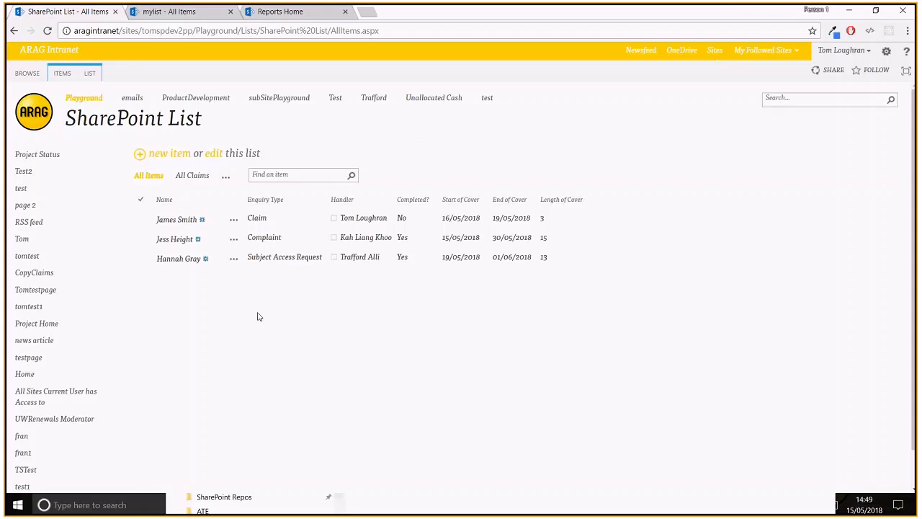
Switch to the PowerPoint presentation, show the SharePoint Document Libraries slide, and return to the browser
{"action": "key", "text": "alt+Tab"}
{"action": "key", "text": "alt+Tab"}
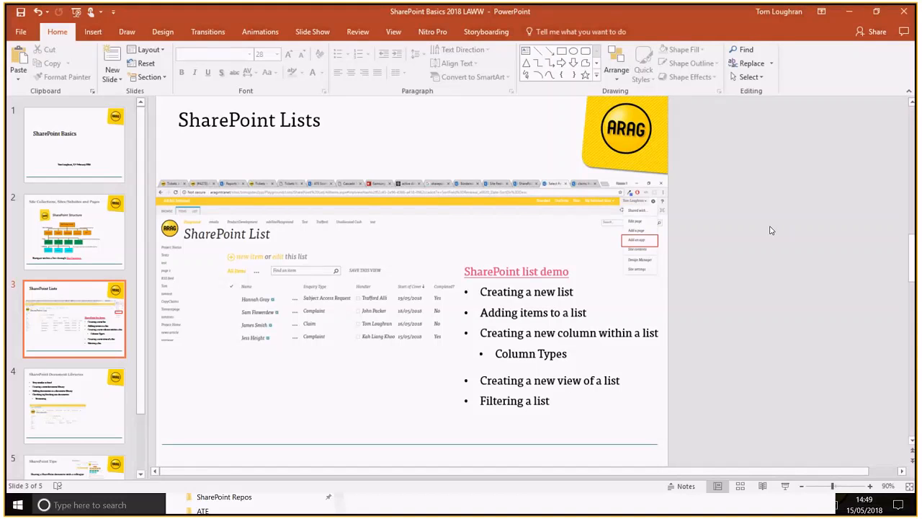
{"action": "left_click", "coordinate": [98, 383]}
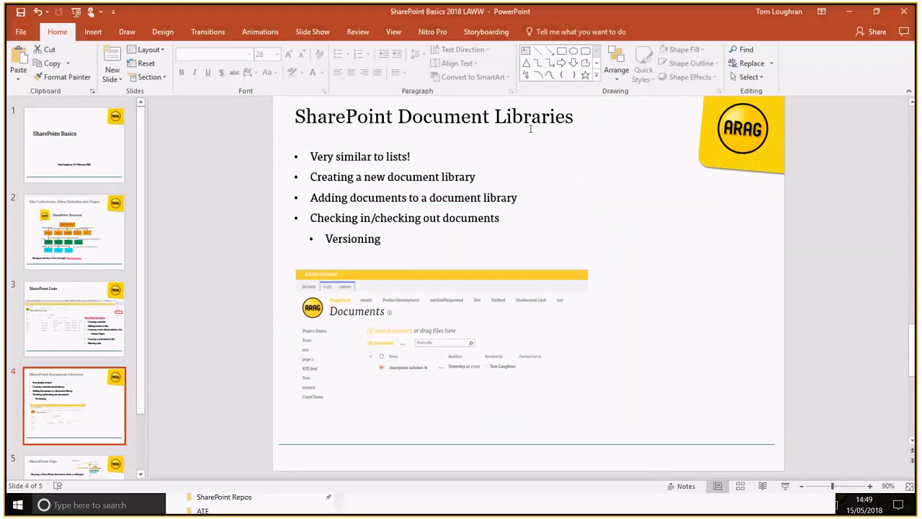
{"action": "left_click", "coordinate": [847, 12]}
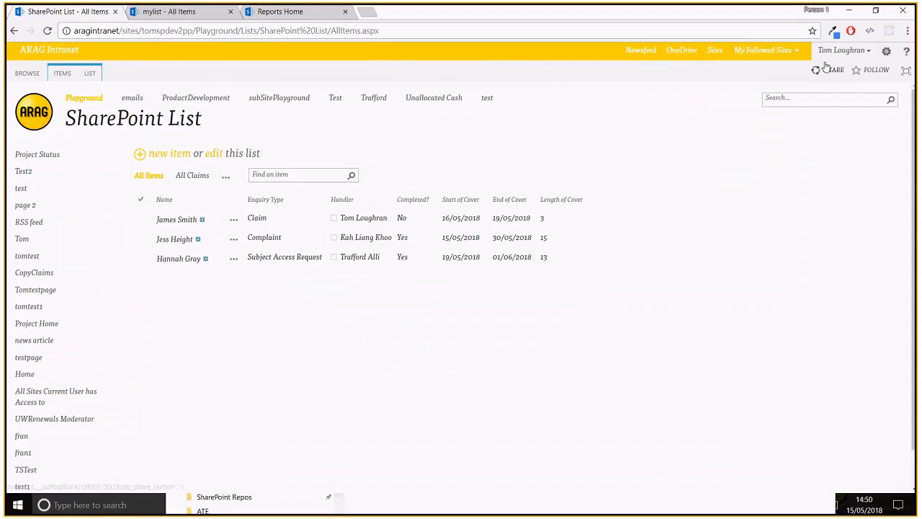
Add a Document Library app named doclib to the Playground site and open the new library
{"action": "left_click", "coordinate": [887, 52]}
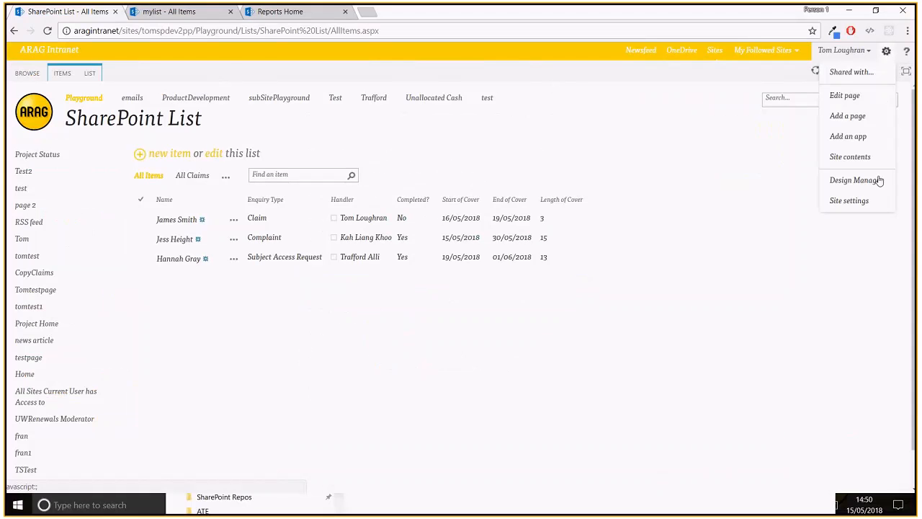
{"action": "left_click", "coordinate": [850, 137]}
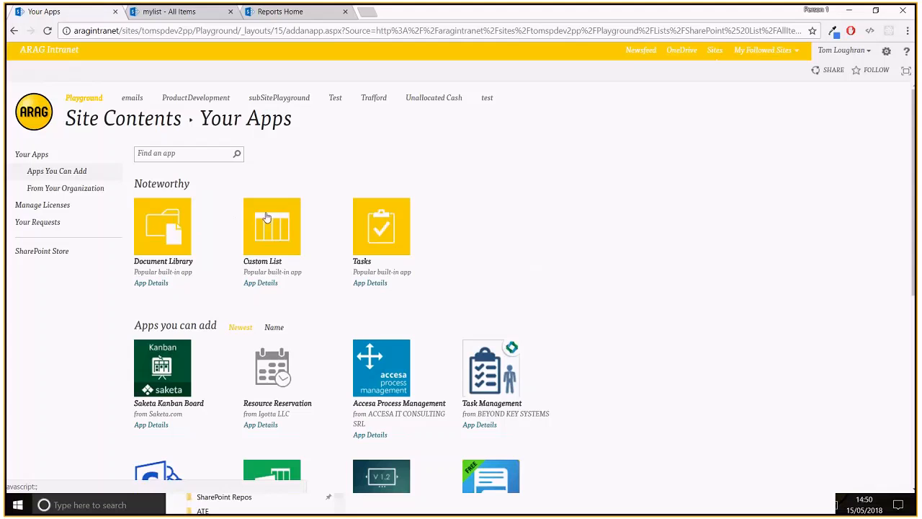
{"action": "scroll", "coordinate": [395, 173], "scroll_direction": "down", "scroll_amount": 3}
{"action": "scroll", "coordinate": [395, 174], "scroll_direction": "down", "scroll_amount": 3}
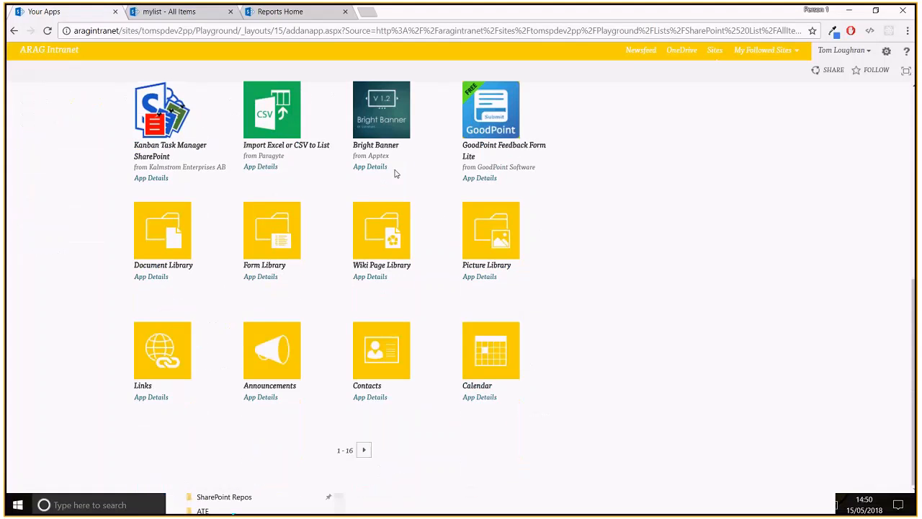
{"action": "scroll", "coordinate": [395, 174], "scroll_direction": "up", "scroll_amount": 5}
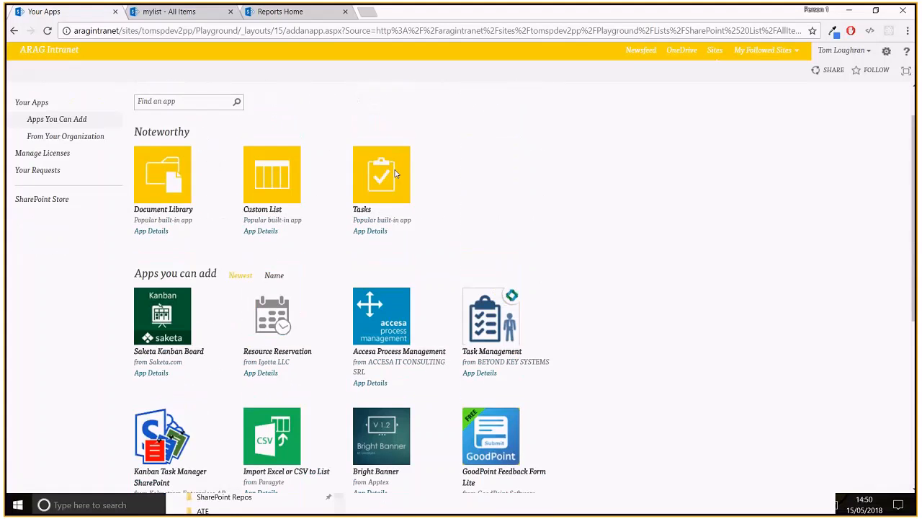
{"action": "scroll", "coordinate": [395, 174], "scroll_direction": "up", "scroll_amount": 2}
{"action": "left_click", "coordinate": [159, 223]}
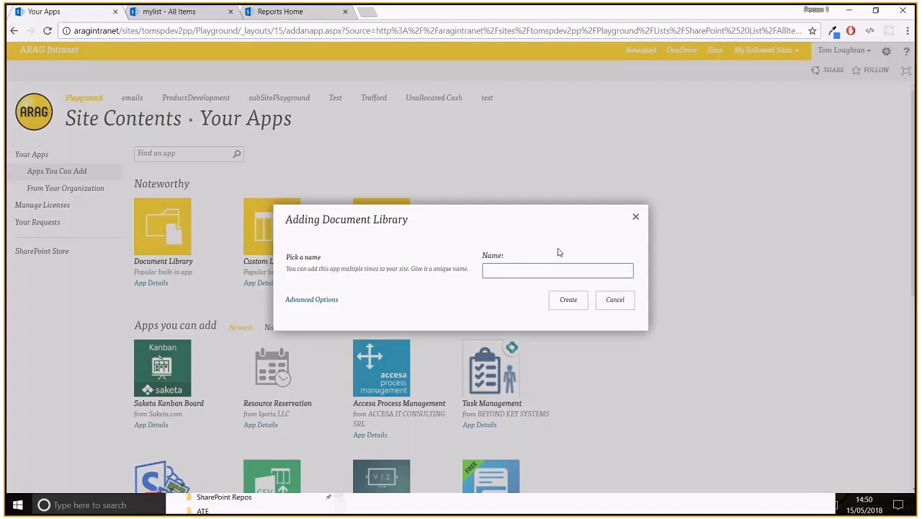
{"action": "type", "text": "doclib"}
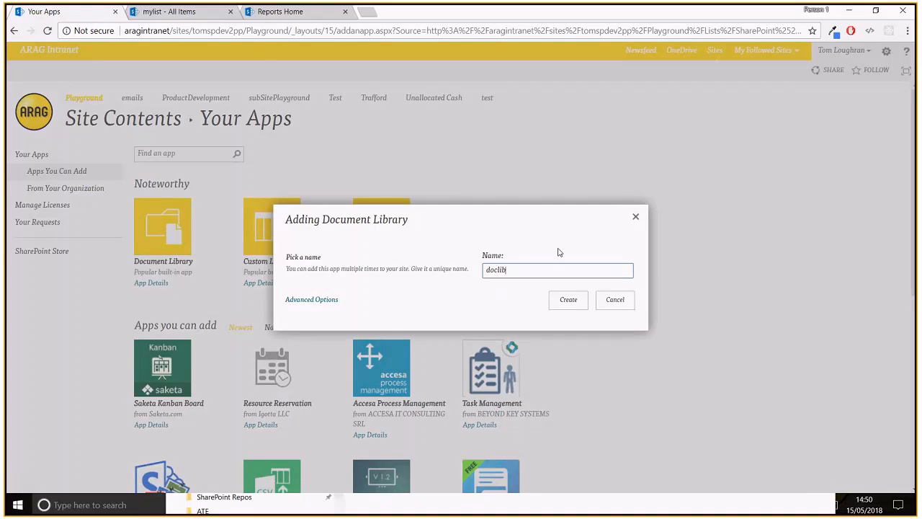
{"action": "key", "text": "Return"}
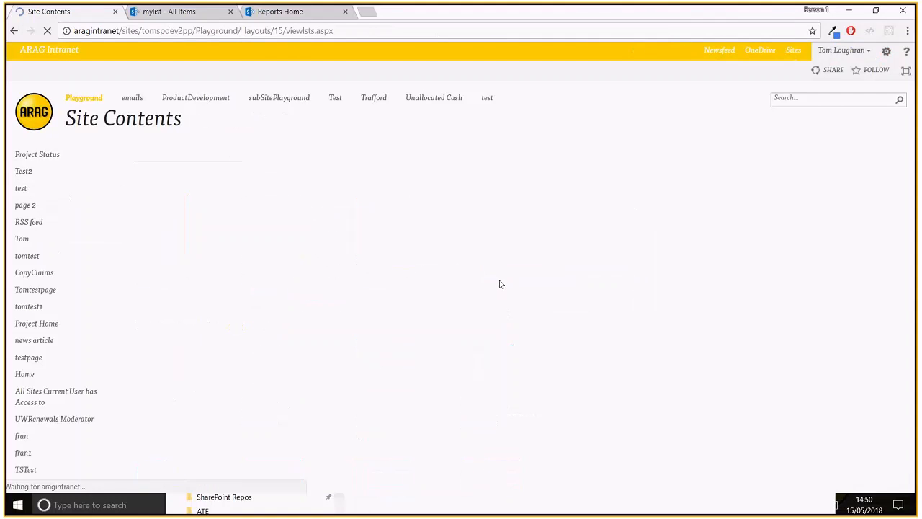
{"action": "left_click", "coordinate": [337, 273]}
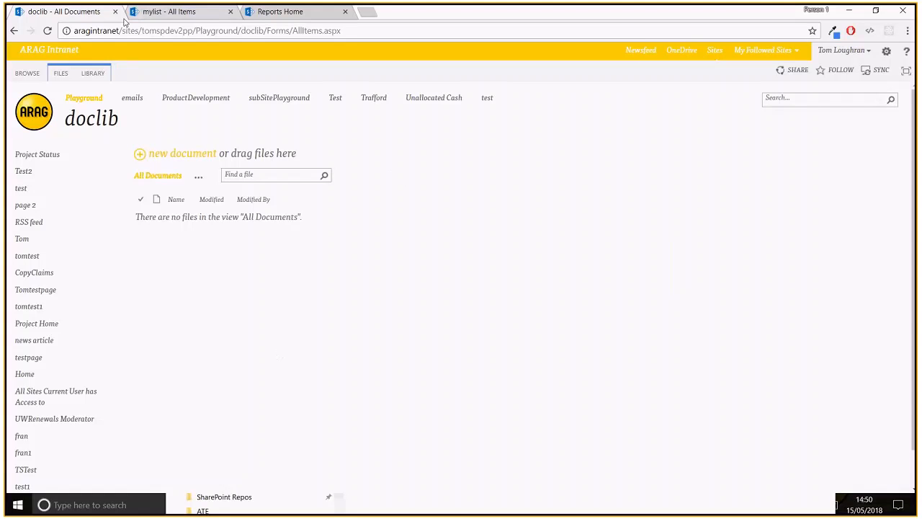
Go to the Playground home page by shortening the site address, and view the site's options for adding an app
{"action": "left_click_drag", "start_coordinate": [240, 31], "coordinate": [341, 30]}
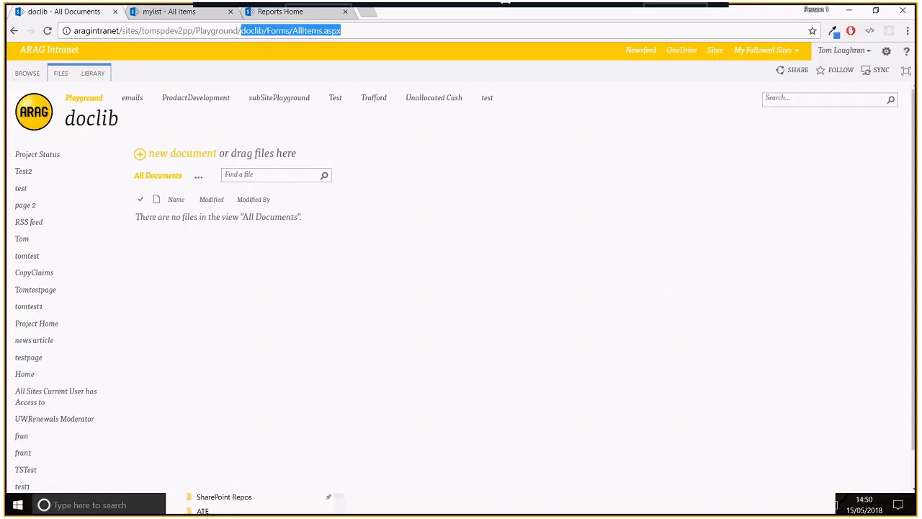
{"action": "key", "text": "BackSpace"}
{"action": "key", "text": "Return"}
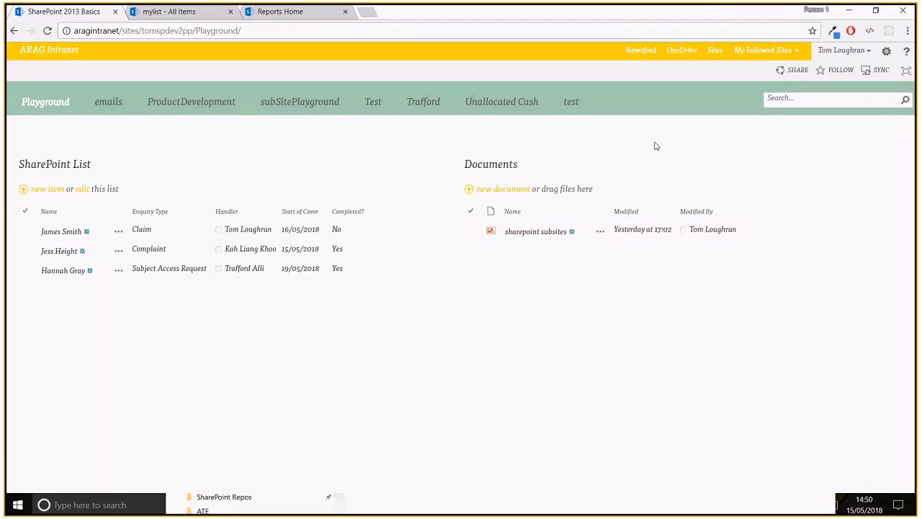
{"action": "left_click", "coordinate": [886, 51]}
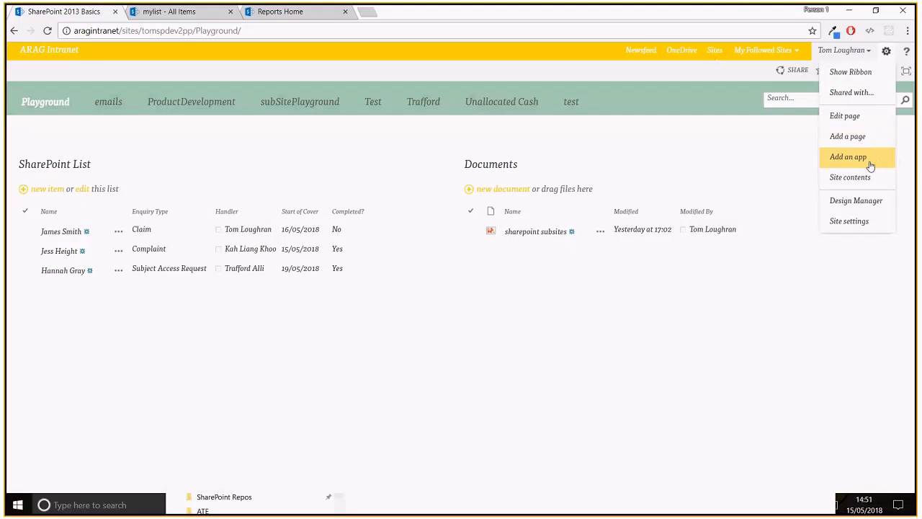
{"action": "left_click", "coordinate": [749, 163]}
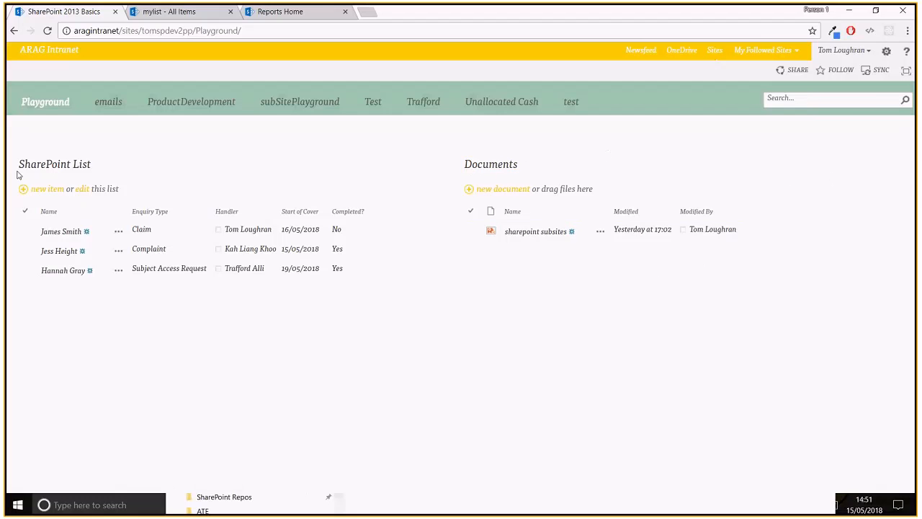
Open the Documents library from the Playground home page
{"action": "left_click", "coordinate": [579, 238]}
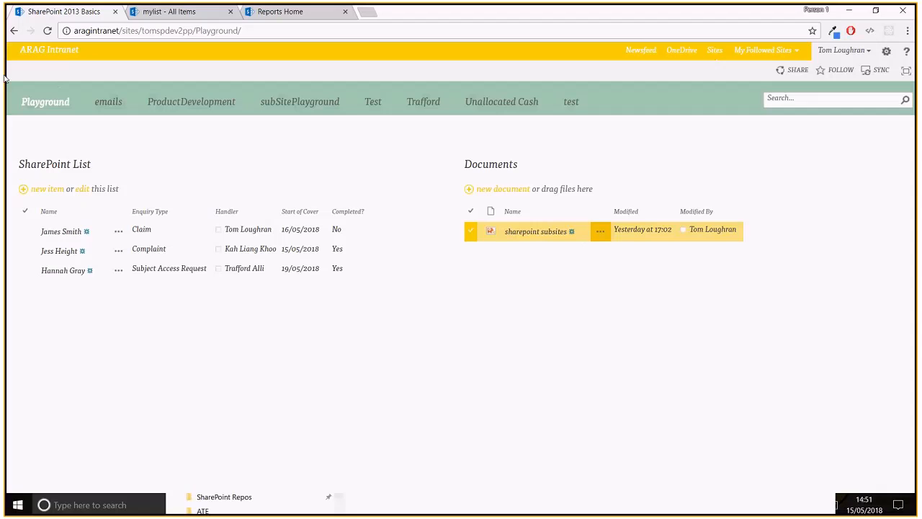
{"action": "left_click", "coordinate": [505, 167]}
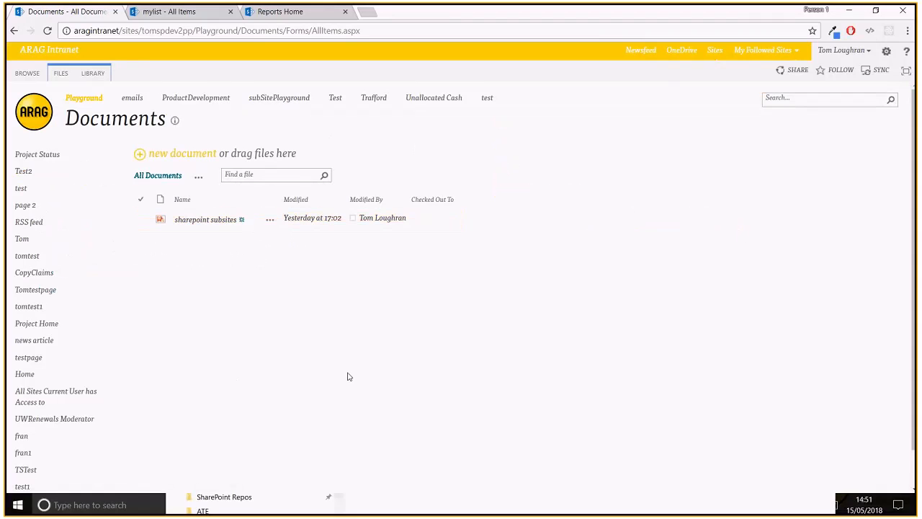
{"action": "key", "text": "alt+Tab"}
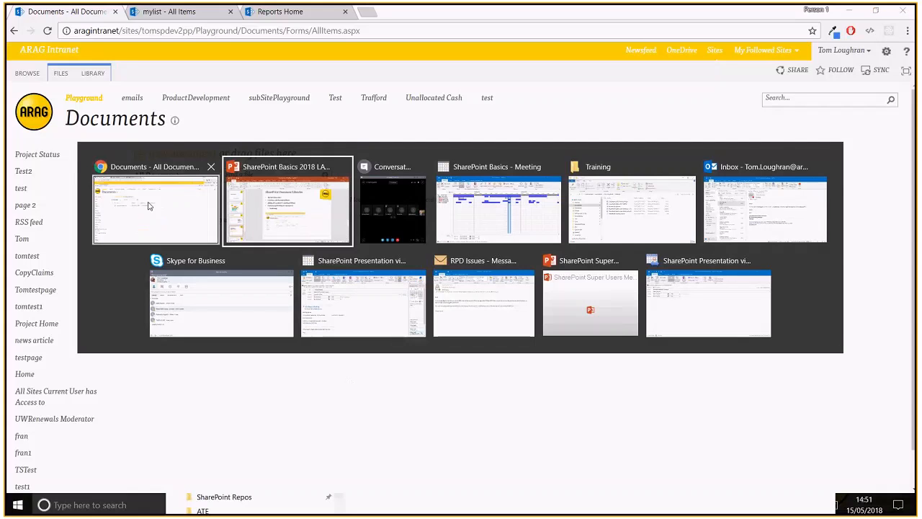
{"action": "key", "text": "Escape"}
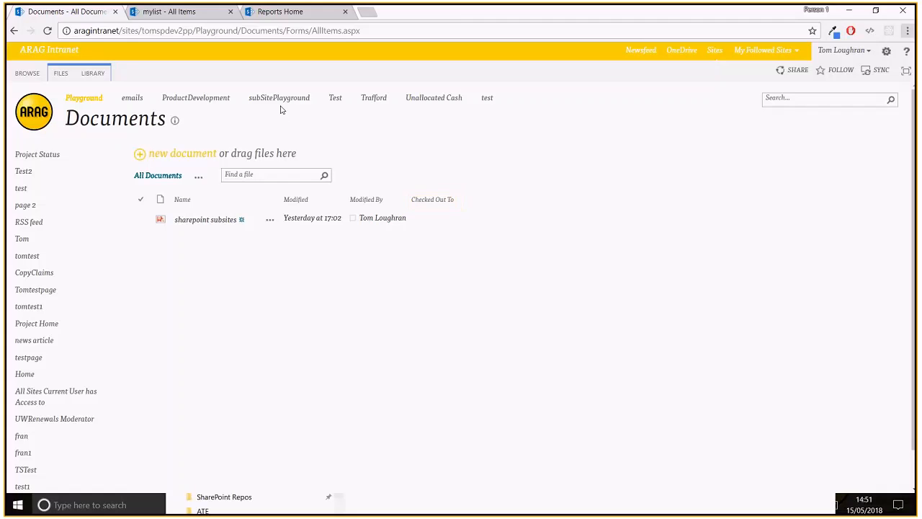
Modify the All Documents view of the Documents library to display the Created column, and save the view
{"action": "left_click", "coordinate": [83, 73]}
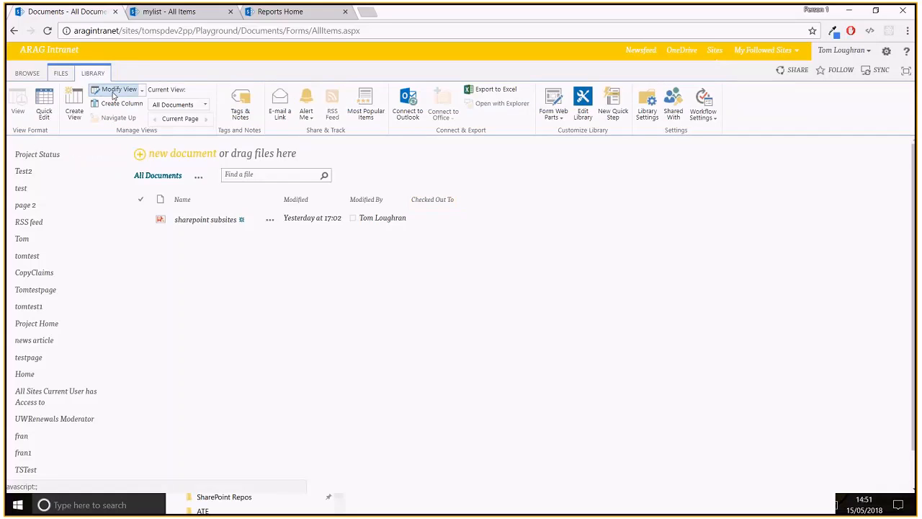
{"action": "left_click", "coordinate": [114, 93]}
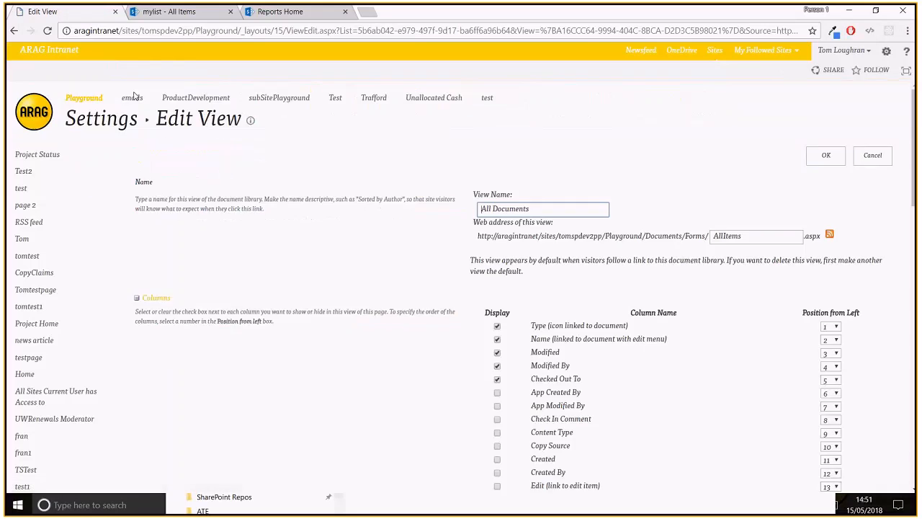
{"action": "left_click_drag", "start_coordinate": [913, 108], "coordinate": [912, 143]}
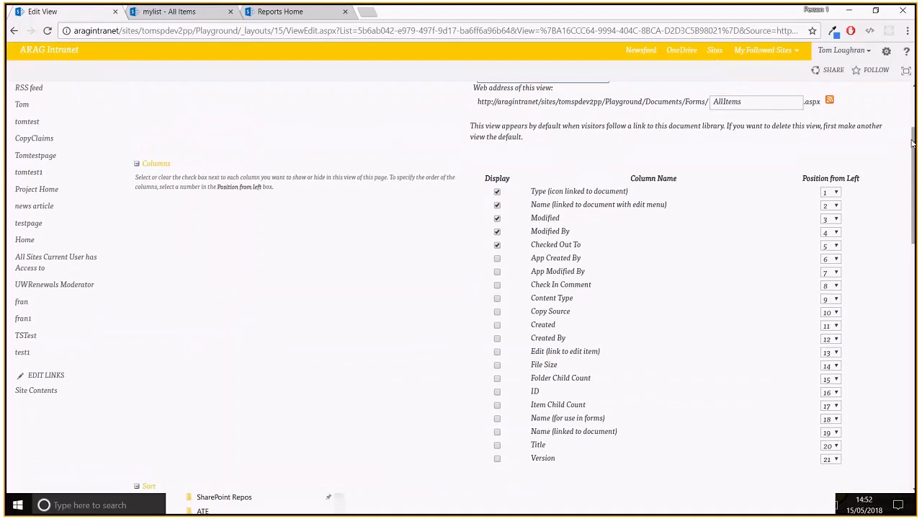
{"action": "left_click", "coordinate": [496, 325]}
{"action": "left_click_drag", "start_coordinate": [915, 146], "coordinate": [912, 404]}
{"action": "left_click", "coordinate": [827, 427]}
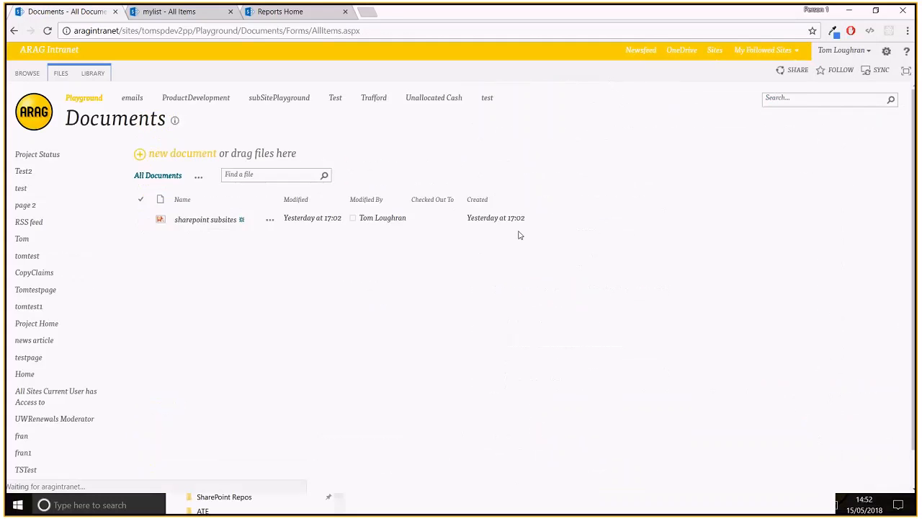
Open the sharepoint subsites image from the Documents library to view it, and return to the library
{"action": "left_click", "coordinate": [524, 219]}
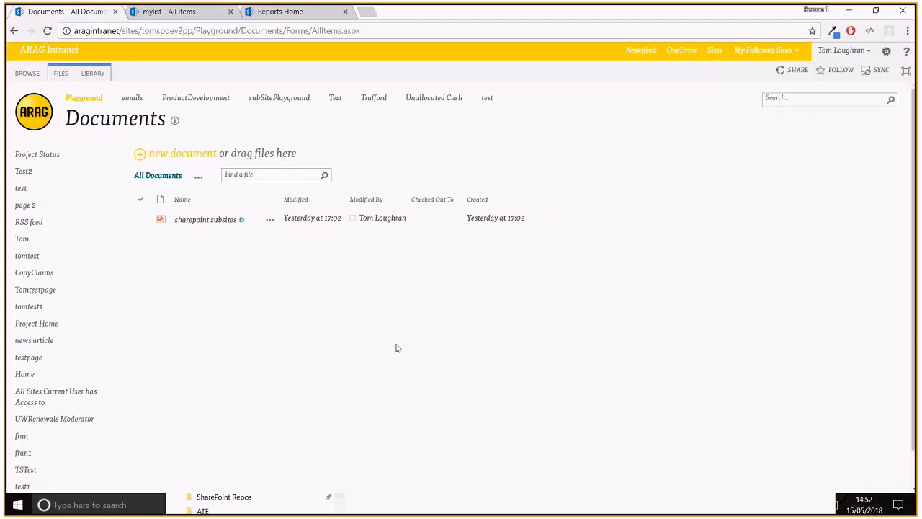
{"action": "left_click", "coordinate": [220, 226]}
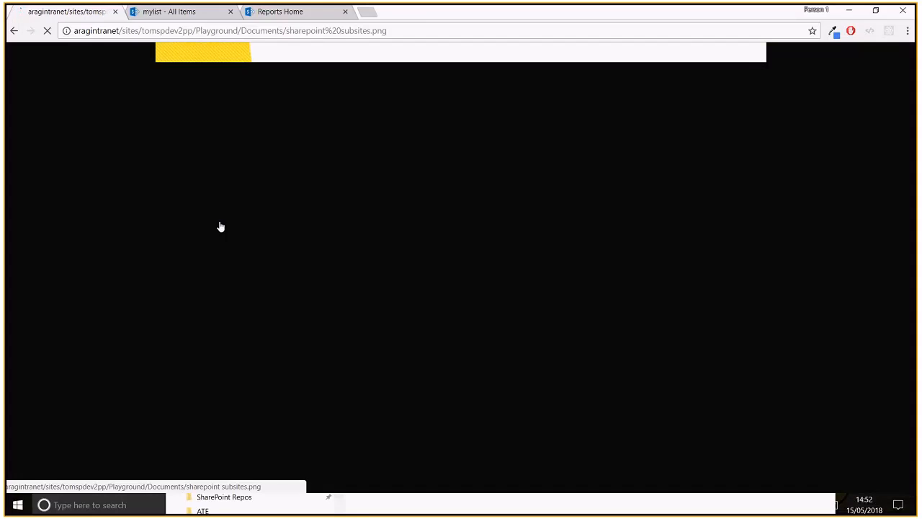
{"action": "left_click", "coordinate": [14, 30]}
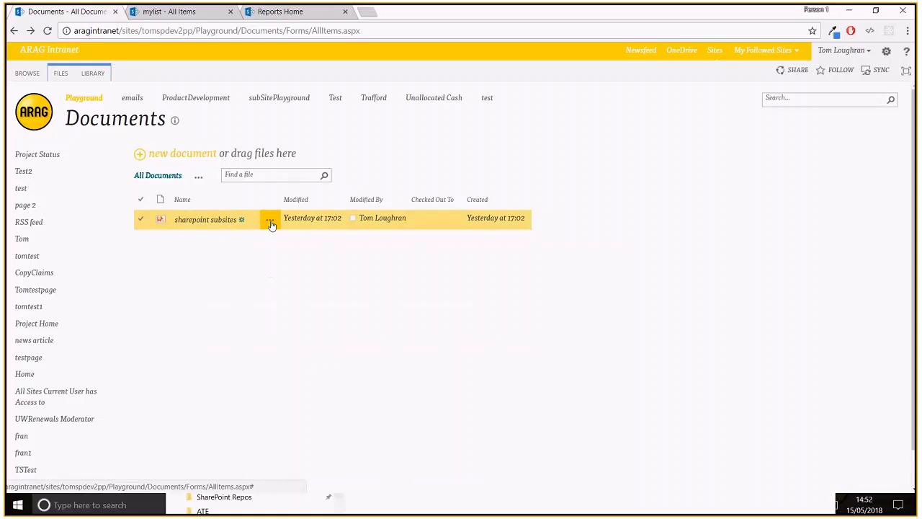
Switch to the Training folder in File Explorer and upload SharePoint 2013 Training Notes into the Documents library
{"action": "key", "text": "alt+Tab"}
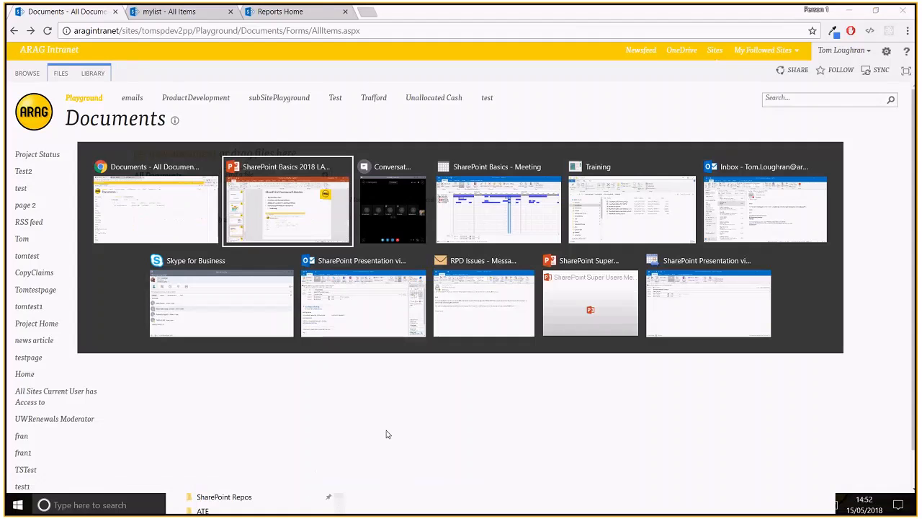
{"action": "key", "text": "alt+Tab"}
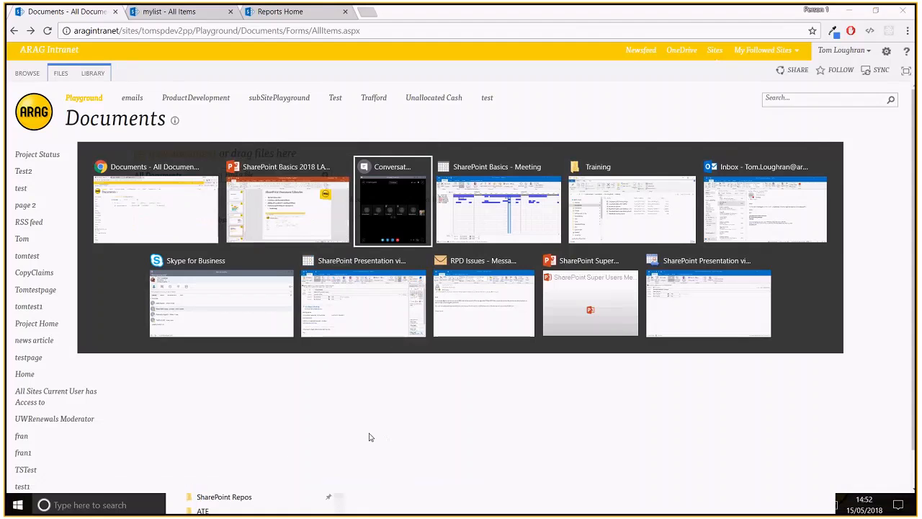
{"action": "left_click", "coordinate": [624, 200]}
{"action": "mouse_move", "coordinate": [556, 259]}
{"action": "left_mouse_down"}
{"action": "mouse_move", "coordinate": [617, 248]}
{"action": "mouse_move", "coordinate": [660, 189]}
{"action": "mouse_move", "coordinate": [641, 275]}
{"action": "mouse_move", "coordinate": [666, 296]}
{"action": "mouse_move", "coordinate": [564, 262]}
{"action": "left_mouse_up"}
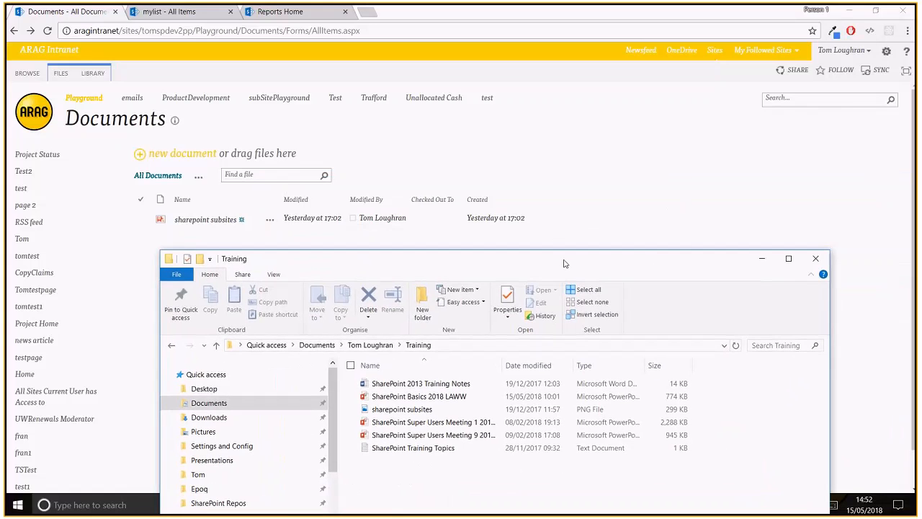
{"action": "left_click", "coordinate": [431, 383]}
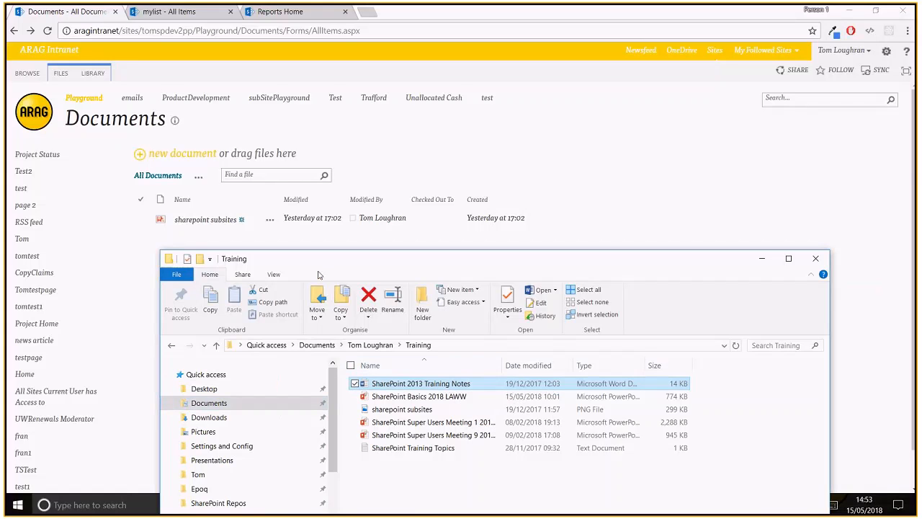
{"action": "left_click_drag", "start_coordinate": [452, 384], "coordinate": [450, 238]}
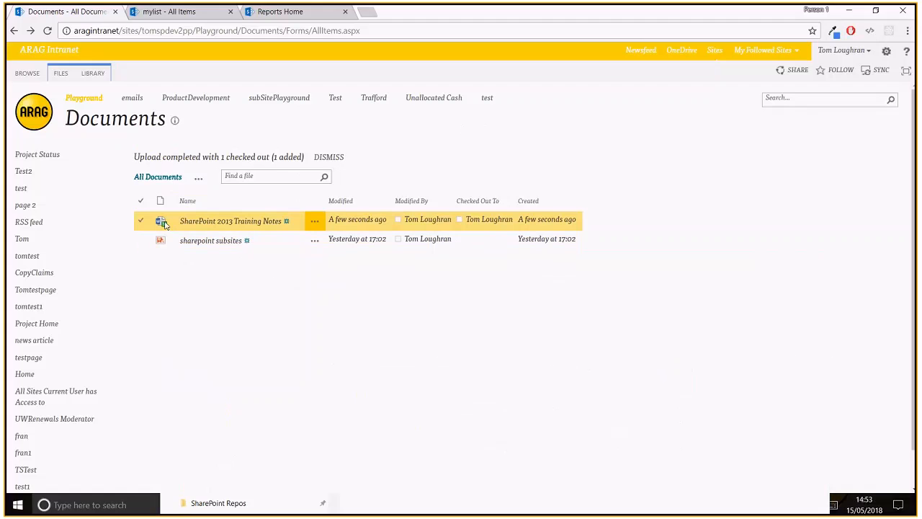
Check in the SharePoint 2013 Training Notes document without retaining the check-out or adding a comment
{"action": "mouse_move", "coordinate": [164, 226]}
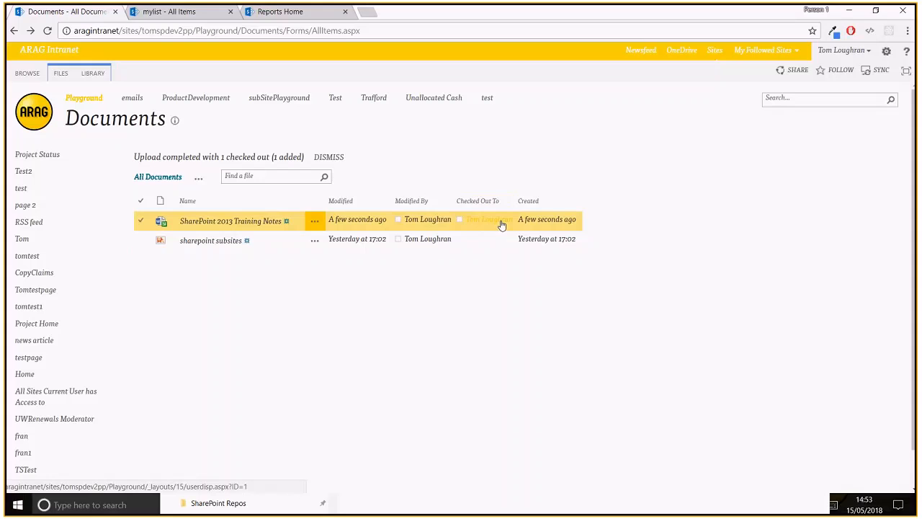
{"action": "left_click", "coordinate": [315, 224]}
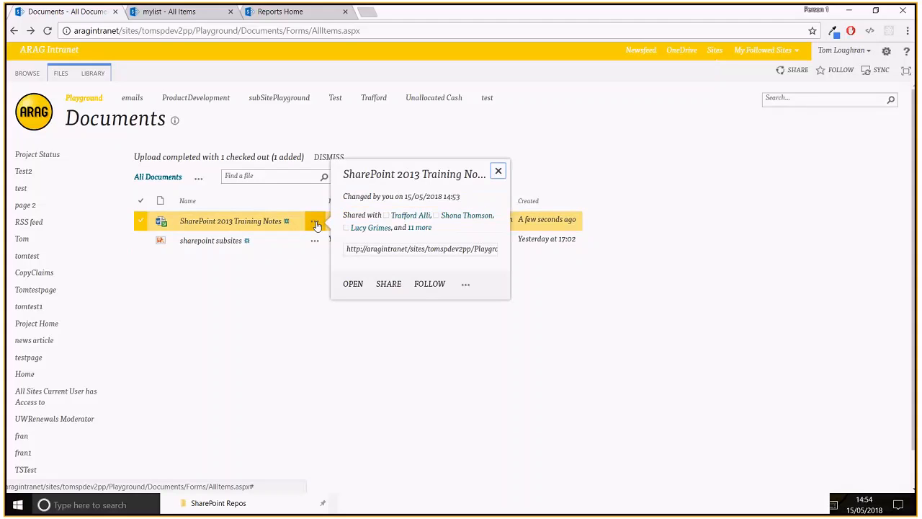
{"action": "left_click", "coordinate": [465, 285]}
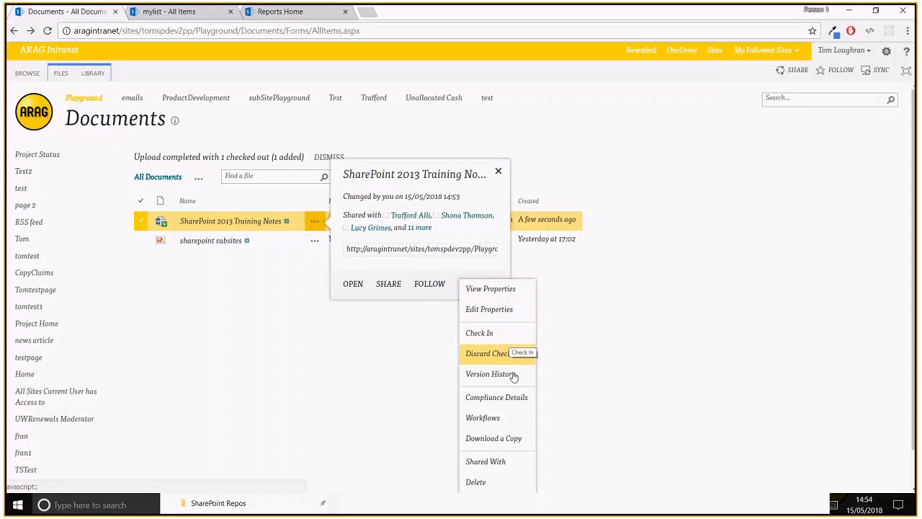
{"action": "left_click", "coordinate": [508, 331]}
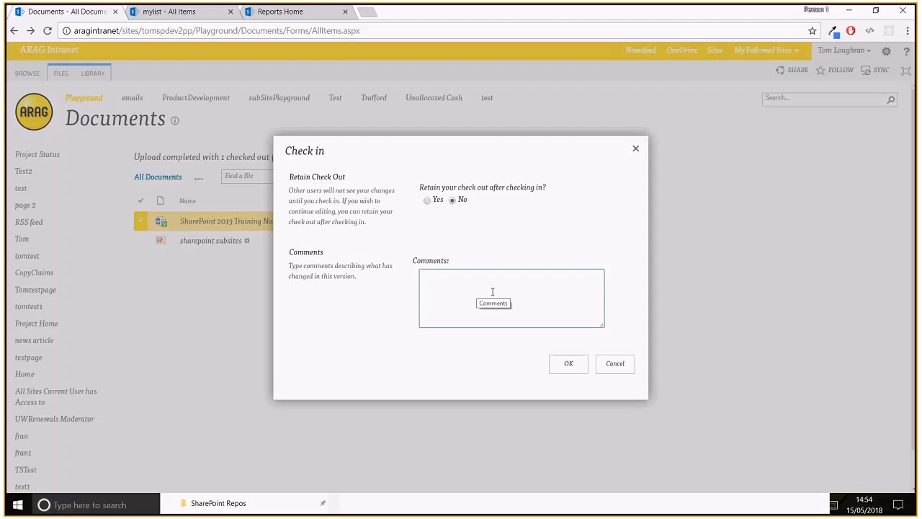
{"action": "left_click", "coordinate": [561, 365]}
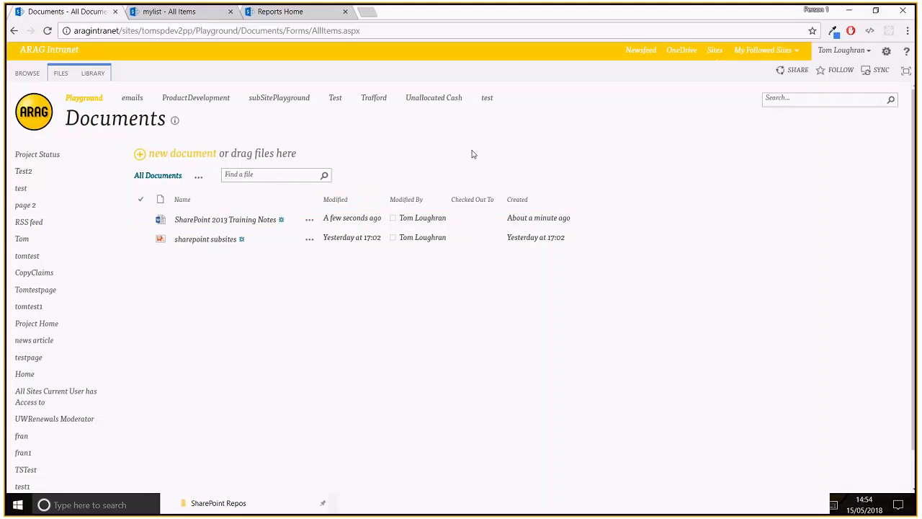
Upload sharepoint subsites from the Training folder in File Explorer to the Documents library, replacing the existing file
{"action": "key", "text": "alt+Tab"}
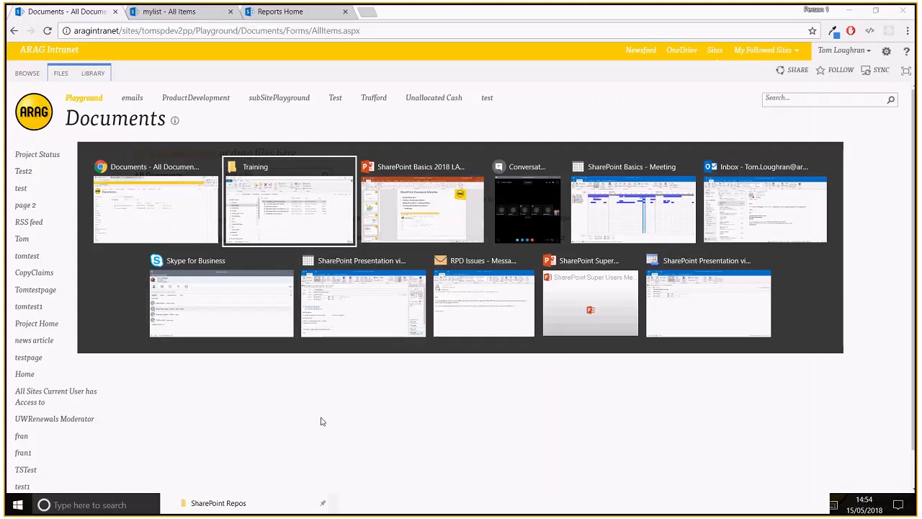
{"action": "left_click_drag", "start_coordinate": [504, 261], "coordinate": [557, 263]}
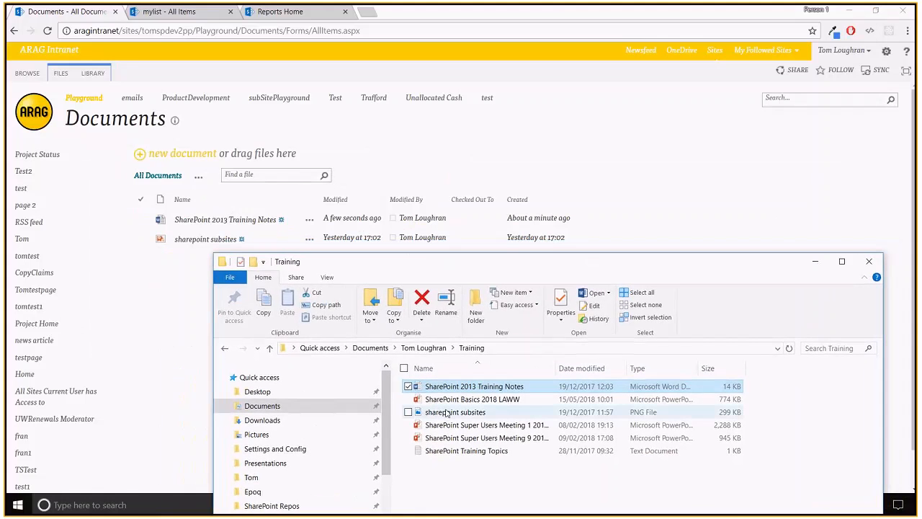
{"action": "left_click", "coordinate": [456, 413]}
{"action": "left_click_drag", "start_coordinate": [542, 413], "coordinate": [302, 221]}
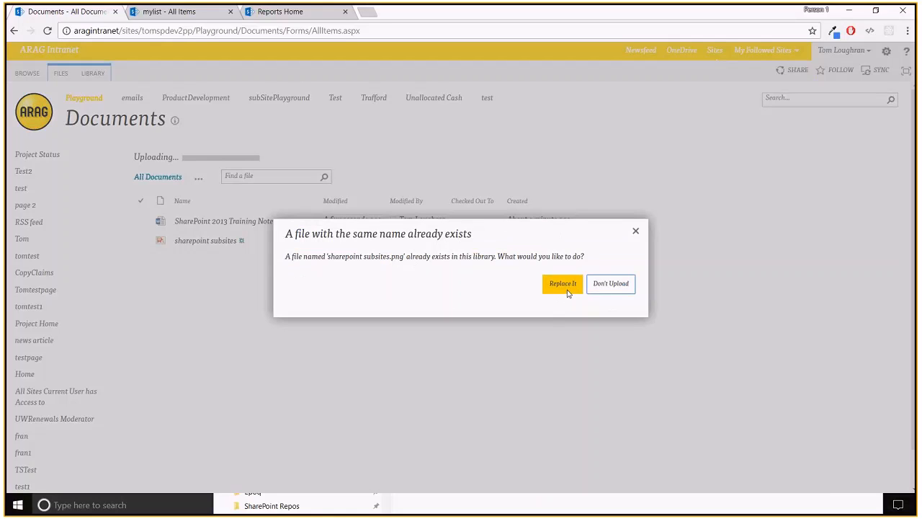
{"action": "left_click_drag", "start_coordinate": [528, 232], "coordinate": [505, 223]}
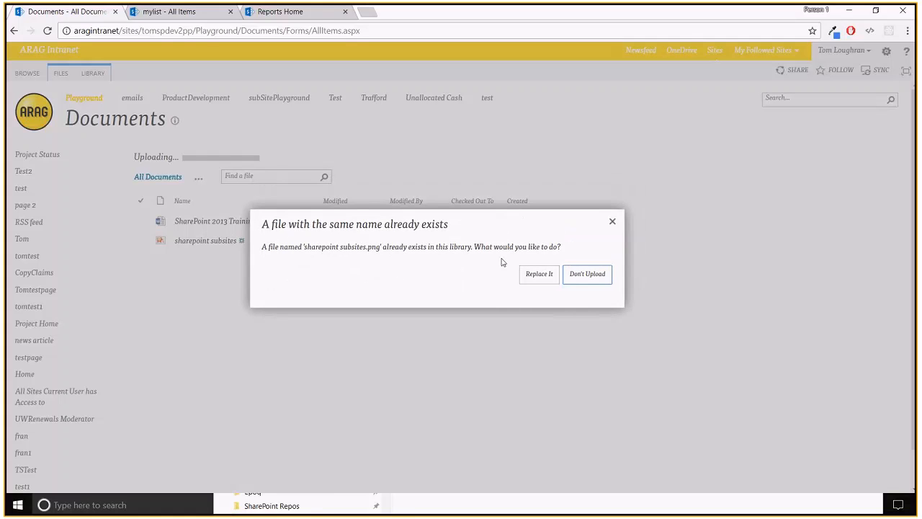
{"action": "left_click", "coordinate": [540, 275]}
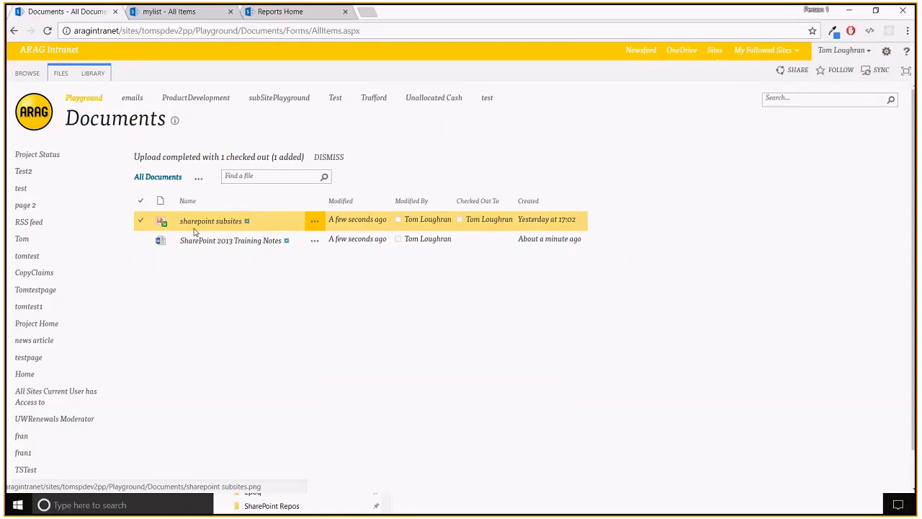
Check in the replaced sharepoint subsites file without retaining the check-out or adding a comment
{"action": "left_click", "coordinate": [314, 221]}
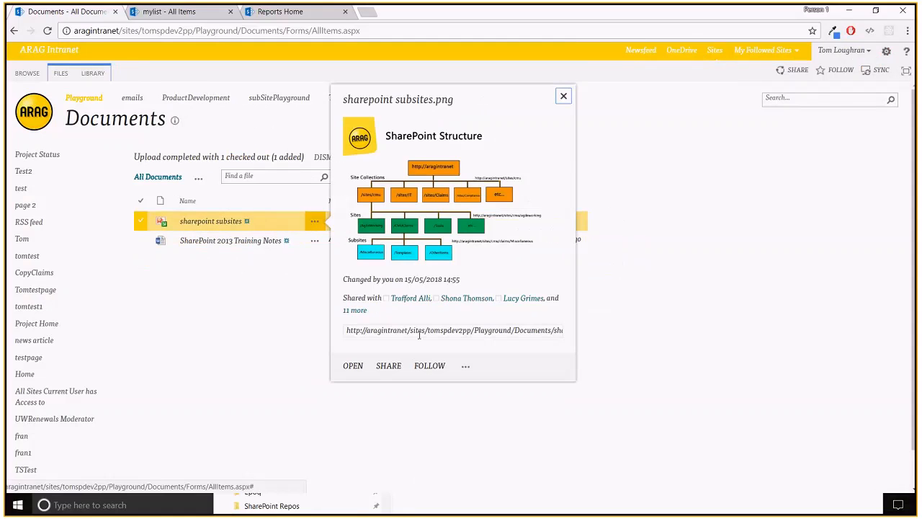
{"action": "left_click", "coordinate": [465, 365]}
{"action": "left_click", "coordinate": [510, 333]}
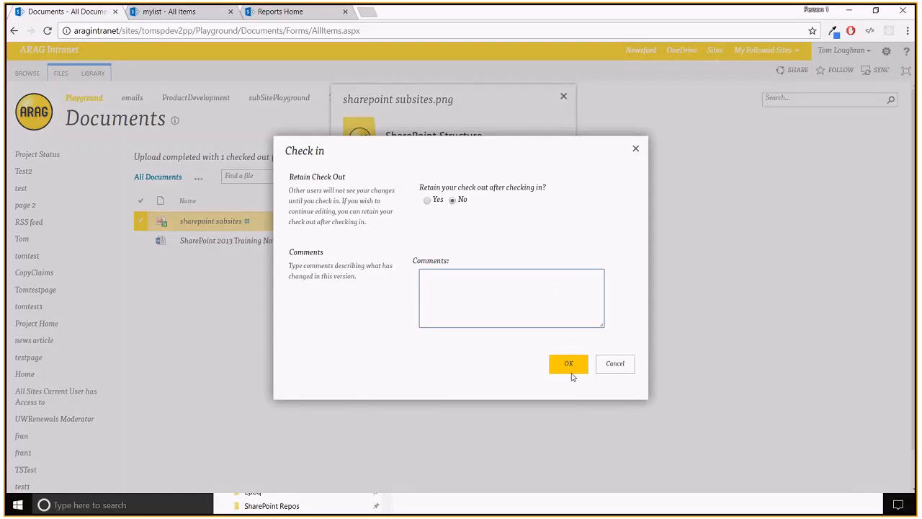
{"action": "left_click", "coordinate": [569, 364]}
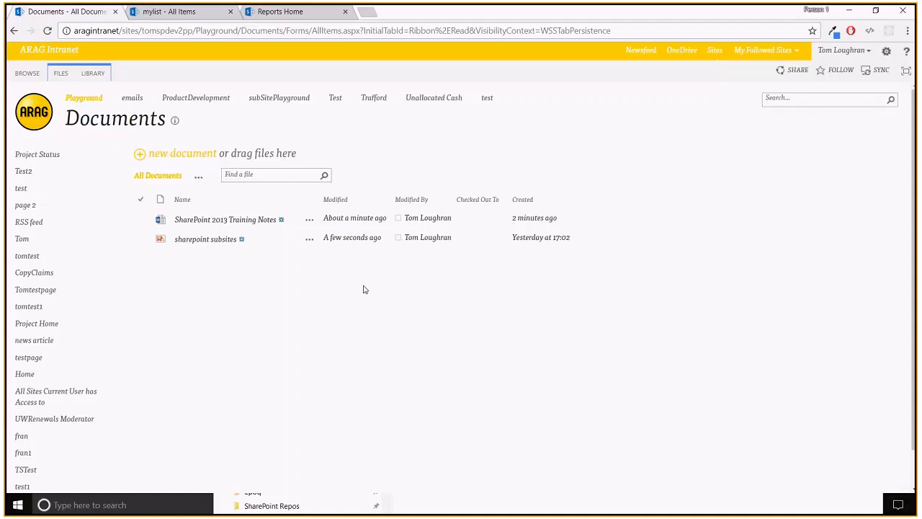
View the version history of the sharepoint subsites file, open version 3.0, and return to the Documents library
{"action": "left_click", "coordinate": [310, 243]}
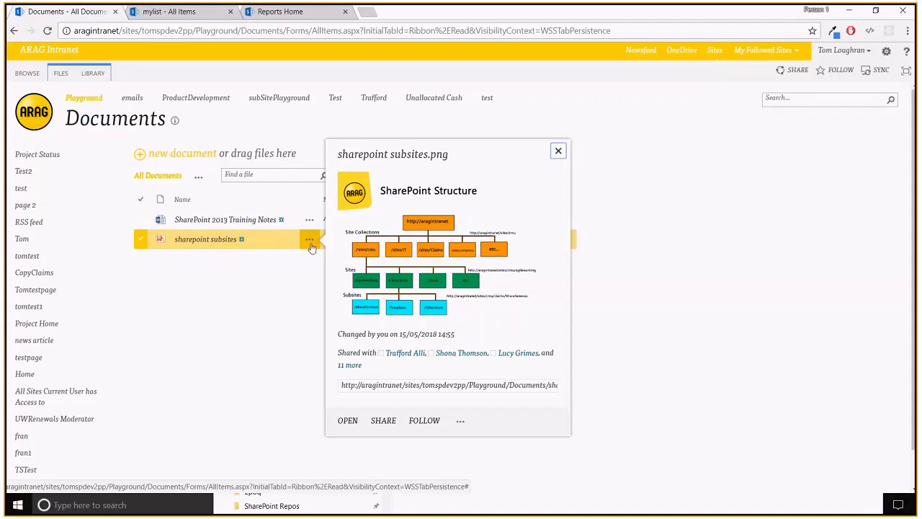
{"action": "left_click", "coordinate": [460, 420]}
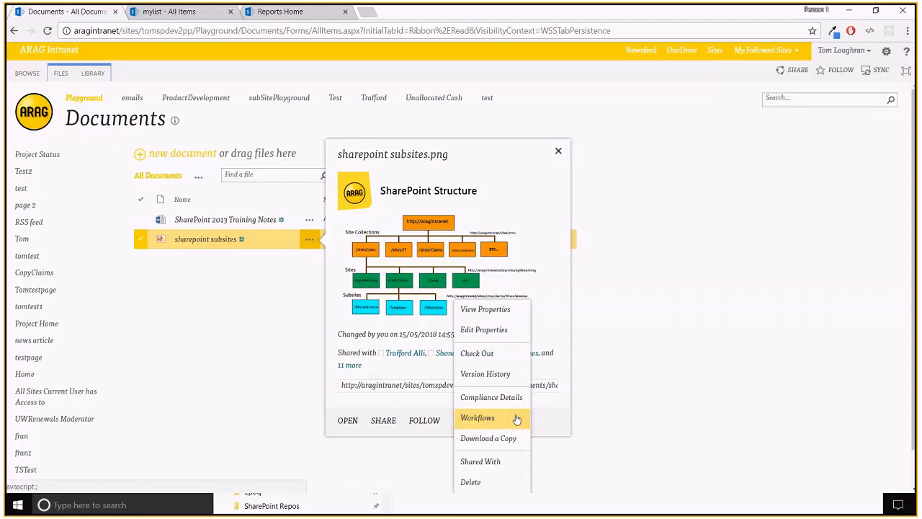
{"action": "left_click", "coordinate": [506, 378]}
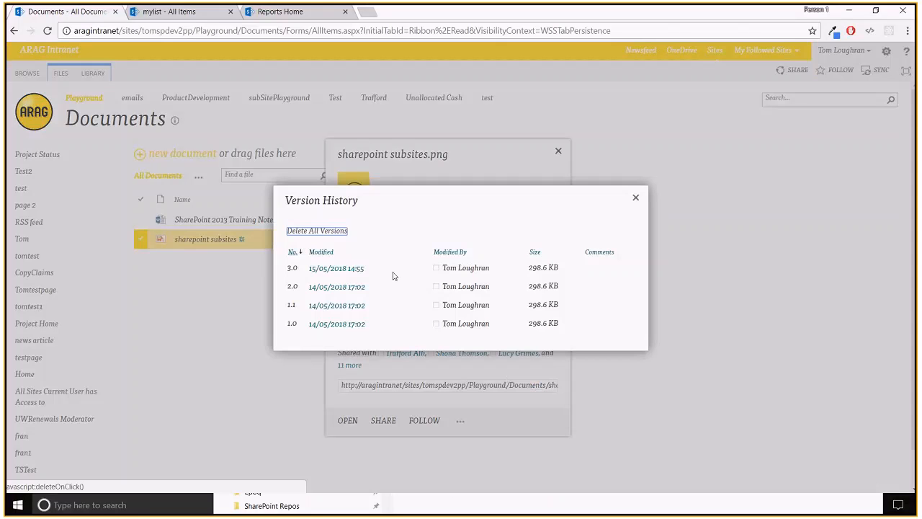
{"action": "left_click_drag", "start_coordinate": [543, 197], "coordinate": [540, 152]}
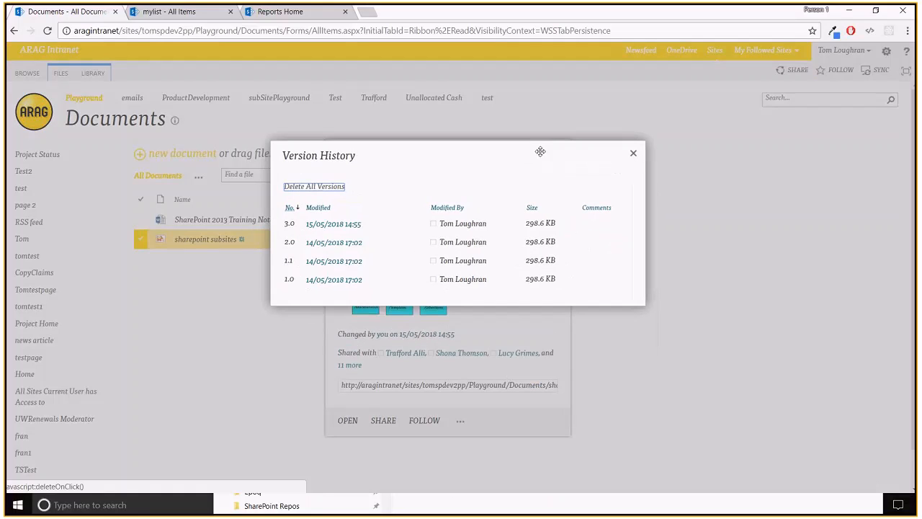
{"action": "left_click", "coordinate": [339, 225]}
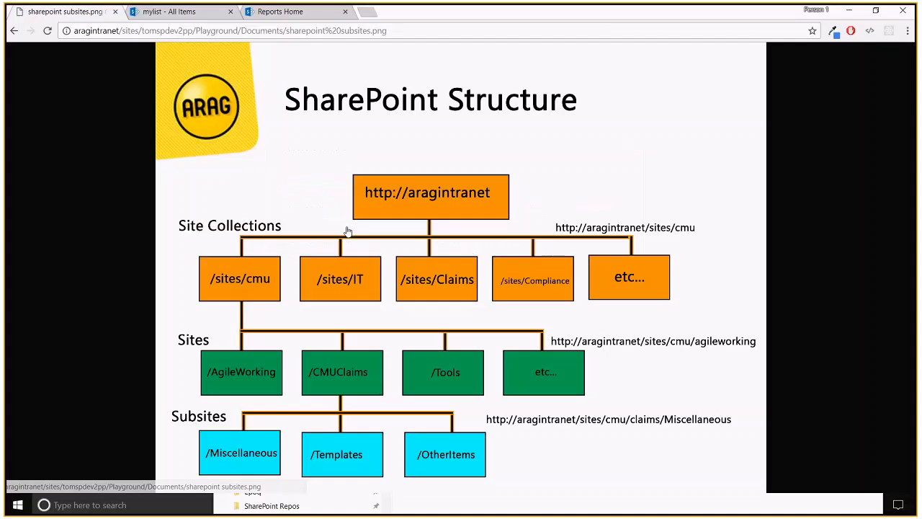
{"action": "left_click", "coordinate": [14, 30]}
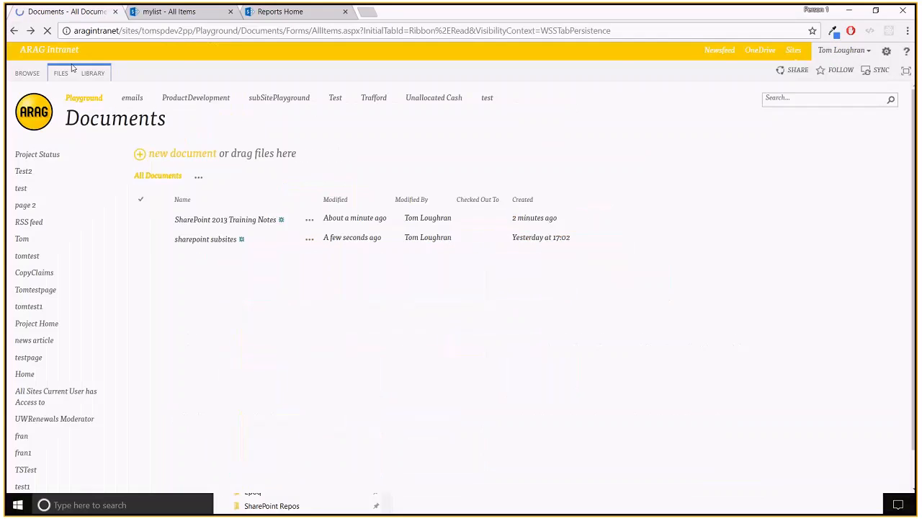
Reopen the version history of sharepoint subsites to review its listed versions, and close it
{"action": "left_click", "coordinate": [309, 238]}
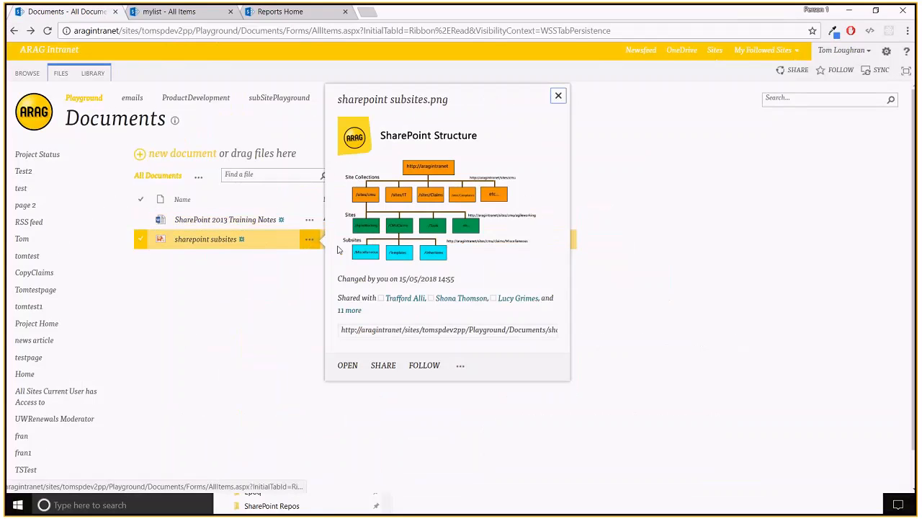
{"action": "left_click", "coordinate": [463, 372]}
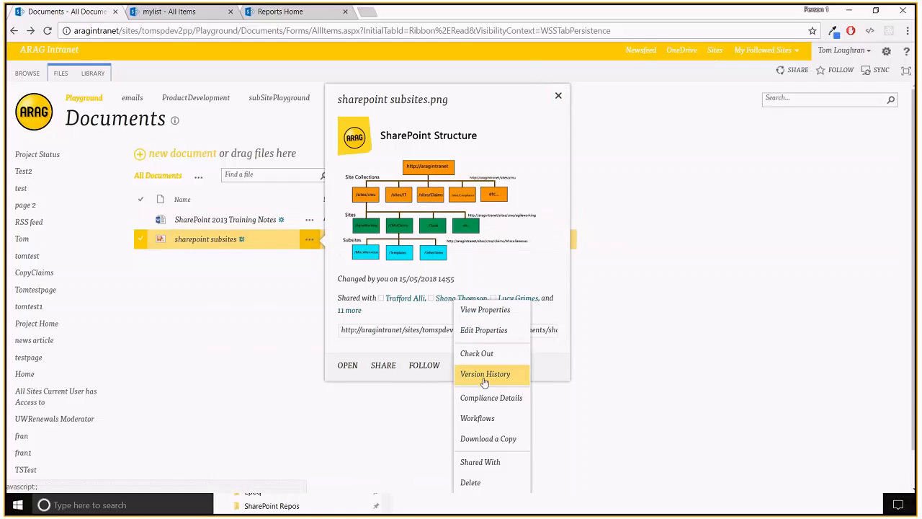
{"action": "left_click", "coordinate": [493, 384]}
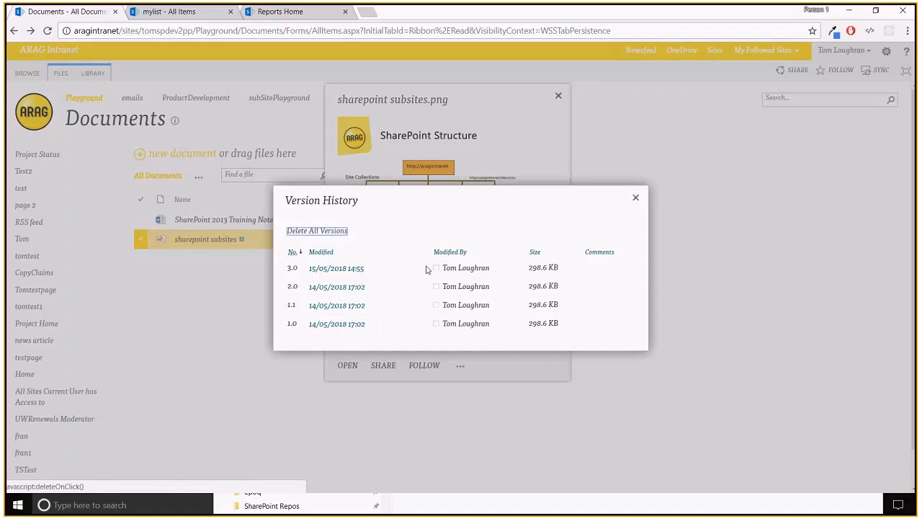
{"action": "left_click", "coordinate": [637, 199]}
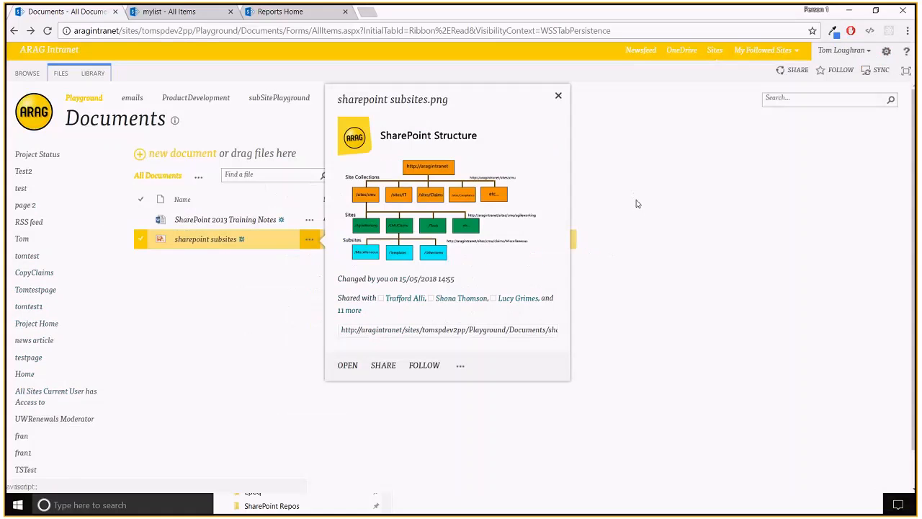
Close the sharepoint subsites preview and search the whole intranet for "sharepoint subsites"
{"action": "left_click", "coordinate": [636, 203]}
{"action": "left_click", "coordinate": [286, 177]}
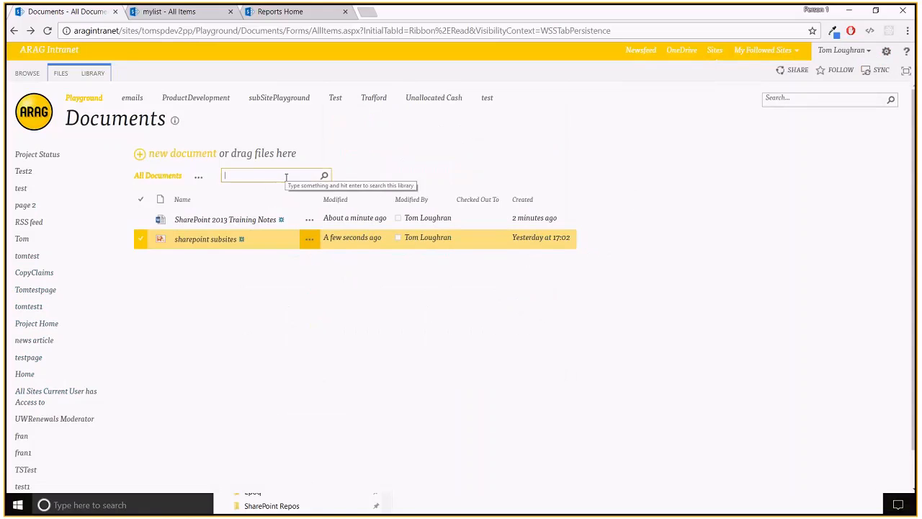
{"action": "left_click", "coordinate": [423, 118]}
{"action": "left_click", "coordinate": [279, 179]}
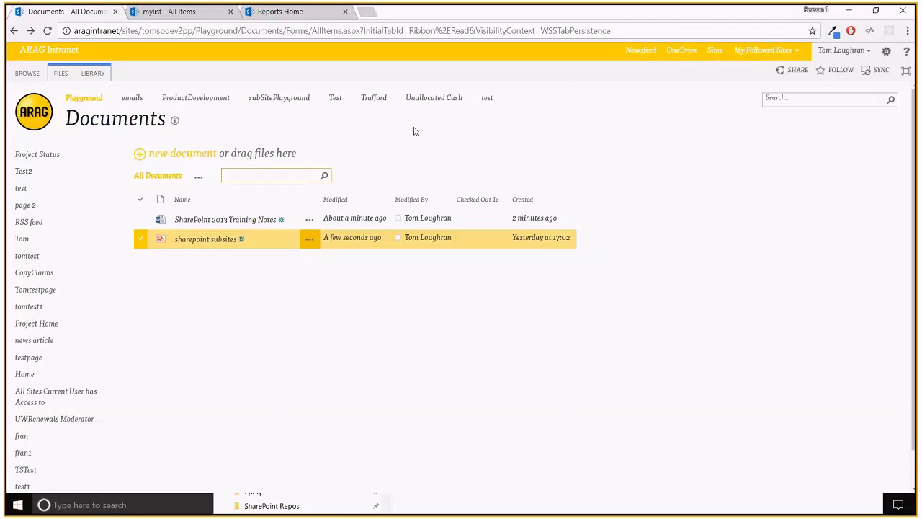
{"action": "left_click", "coordinate": [800, 96]}
{"action": "type", "text": "sharepoi"}
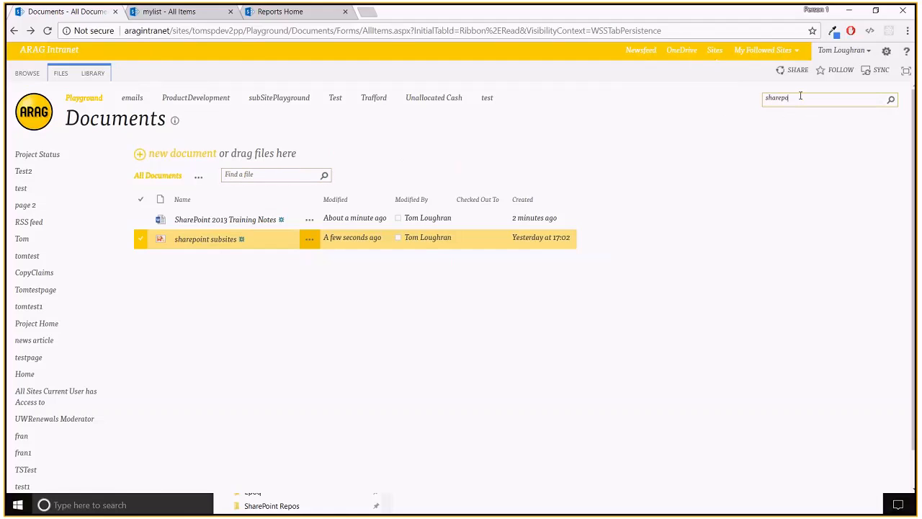
{"action": "type", "text": "nt subsites"}
{"action": "key", "text": "Return"}
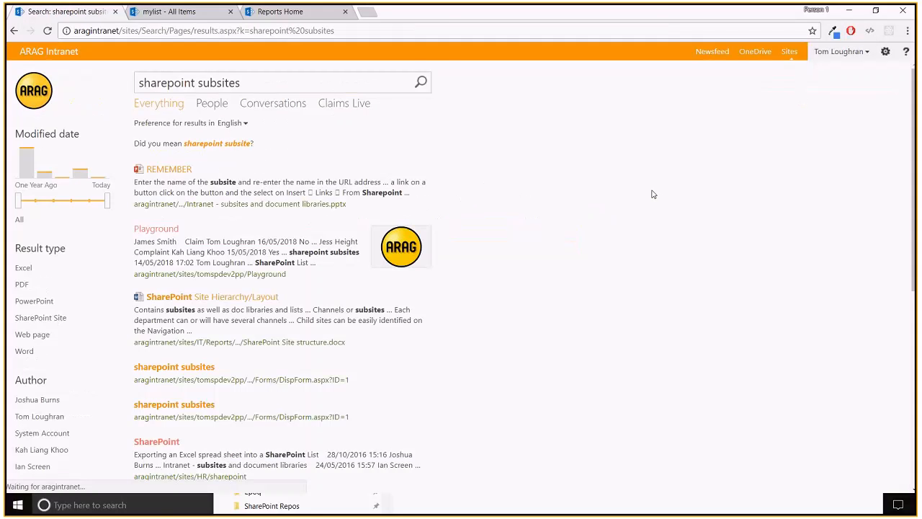
Browse the search results, view the properties of the first sharepoint subsites item, and return to the Documents library
{"action": "scroll", "coordinate": [491, 136], "scroll_direction": "down", "scroll_amount": 2}
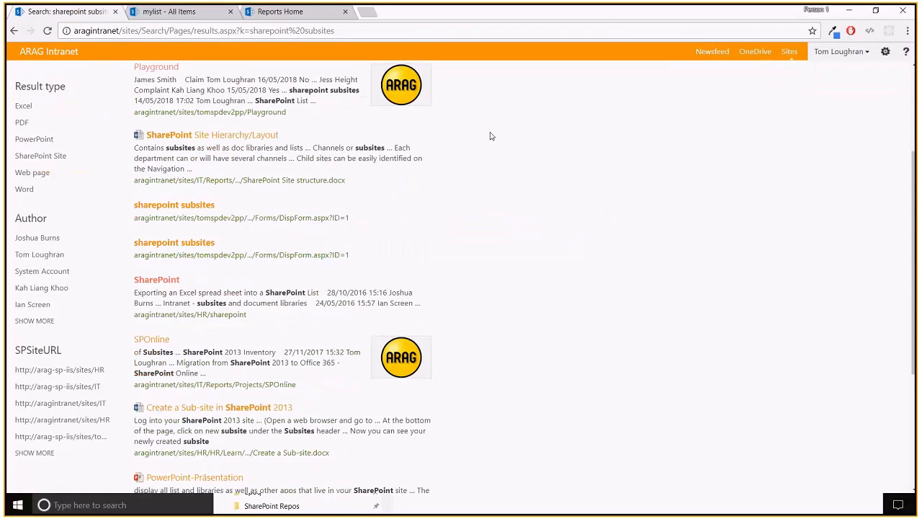
{"action": "scroll", "coordinate": [490, 136], "scroll_direction": "up", "scroll_amount": 1}
{"action": "scroll", "coordinate": [490, 137], "scroll_direction": "up", "scroll_amount": 1}
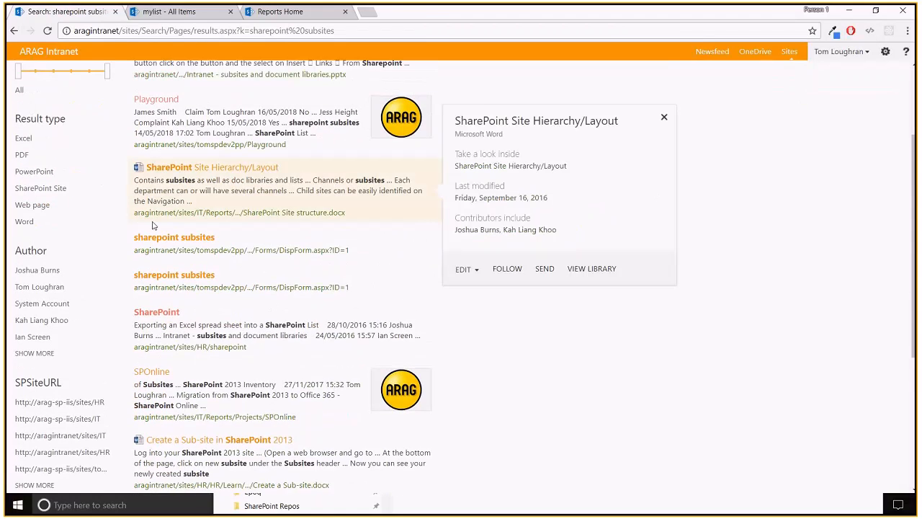
{"action": "left_click", "coordinate": [174, 244]}
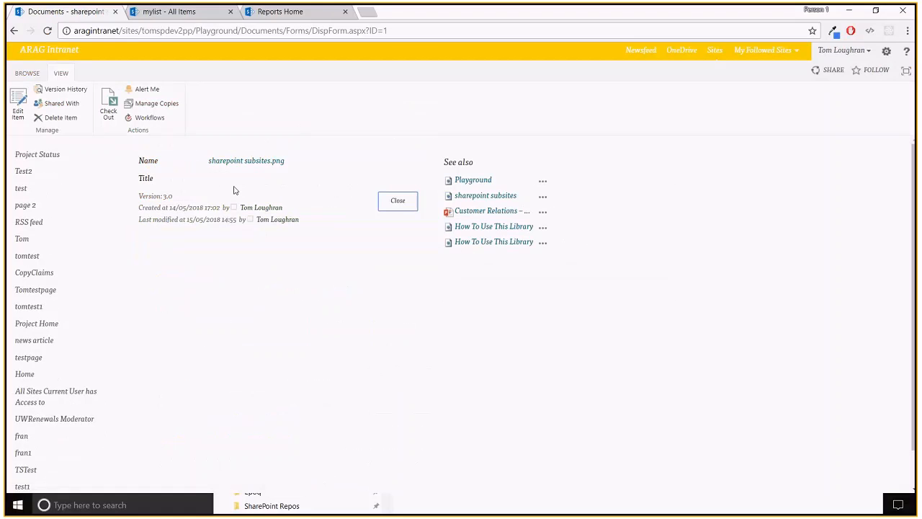
{"action": "left_click", "coordinate": [13, 32]}
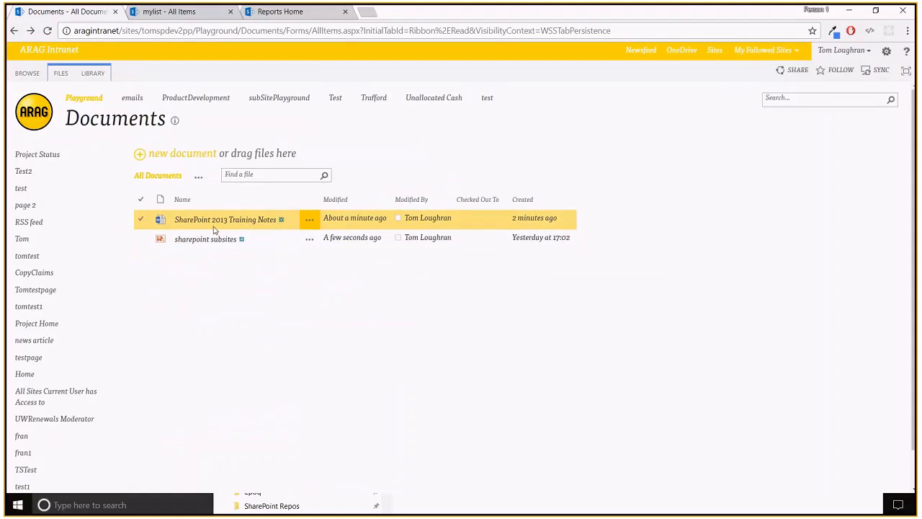
Search for files within the Documents library using "sharepoint", and clear the search to list all documents again
{"action": "left_click", "coordinate": [292, 220]}
{"action": "left_click", "coordinate": [264, 174]}
{"action": "type", "text": "sharepoi"}
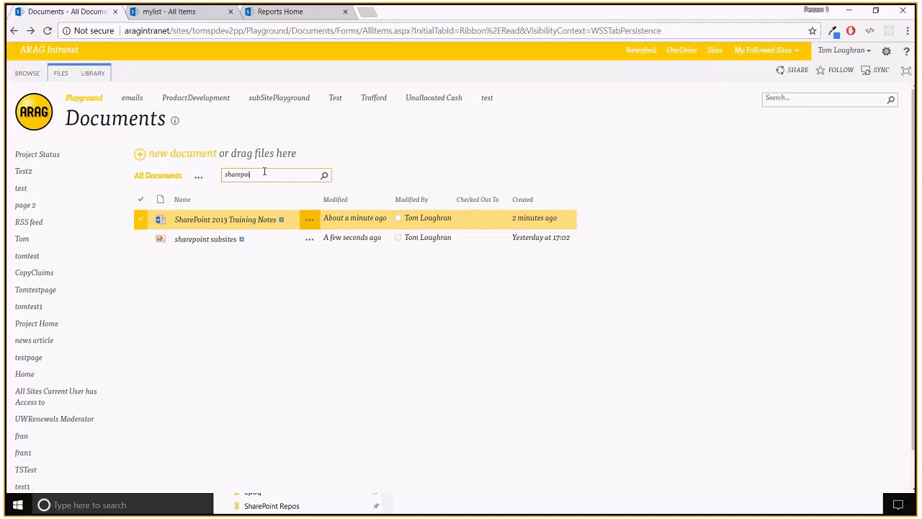
{"action": "type", "text": "nt"}
{"action": "left_click", "coordinate": [263, 219]}
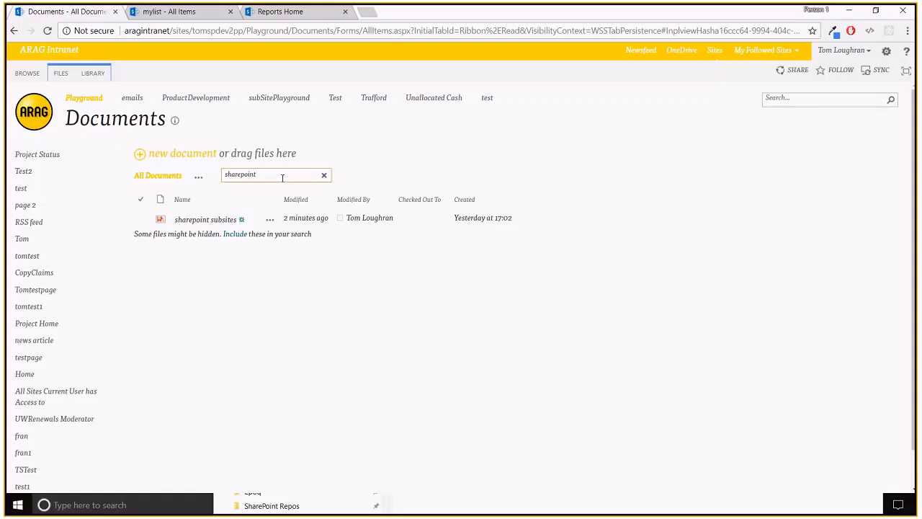
{"action": "left_click", "coordinate": [324, 175]}
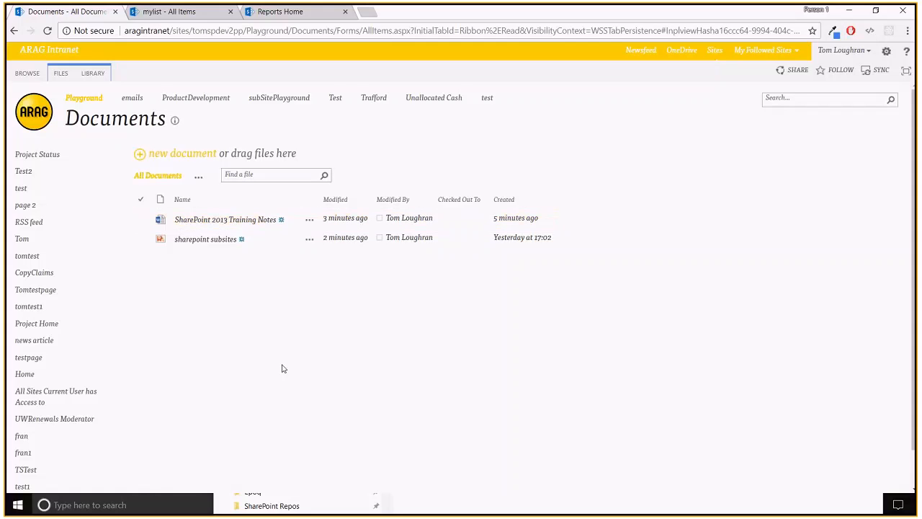
Switch to the SharePoint Basics 2018 LAWW presentation in PowerPoint, show the SharePoint Tips slide, and minimize the presentation
{"action": "key", "text": "alt+Tab"}
{"action": "key", "text": "alt+Tab"}
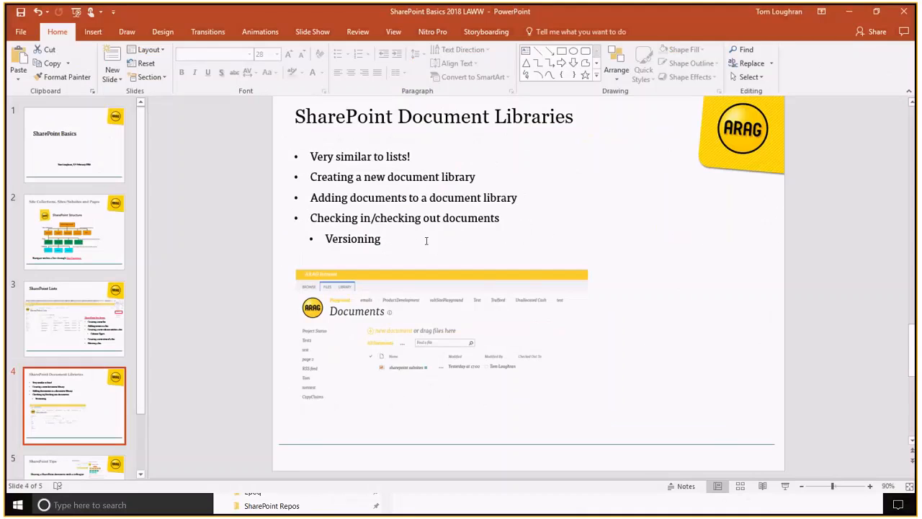
{"action": "left_click_drag", "start_coordinate": [142, 387], "coordinate": [139, 438]}
{"action": "left_click", "coordinate": [105, 433]}
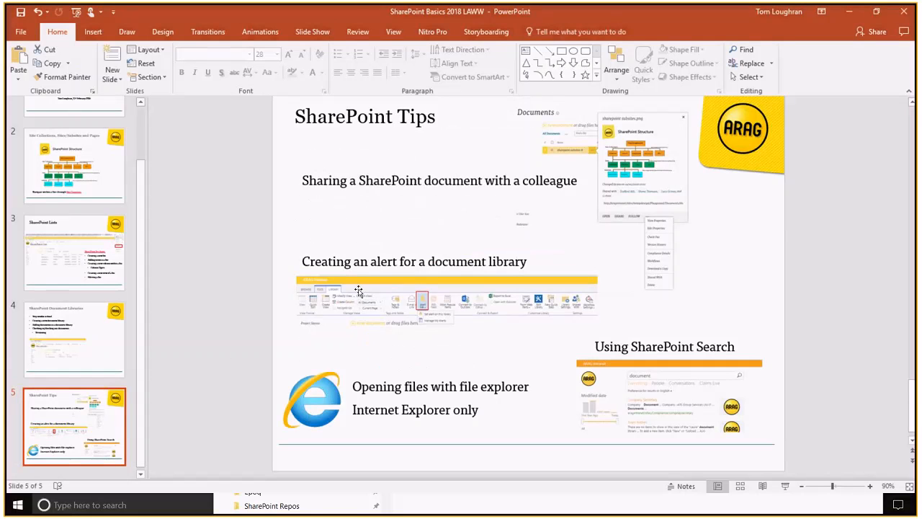
{"action": "left_click", "coordinate": [231, 194]}
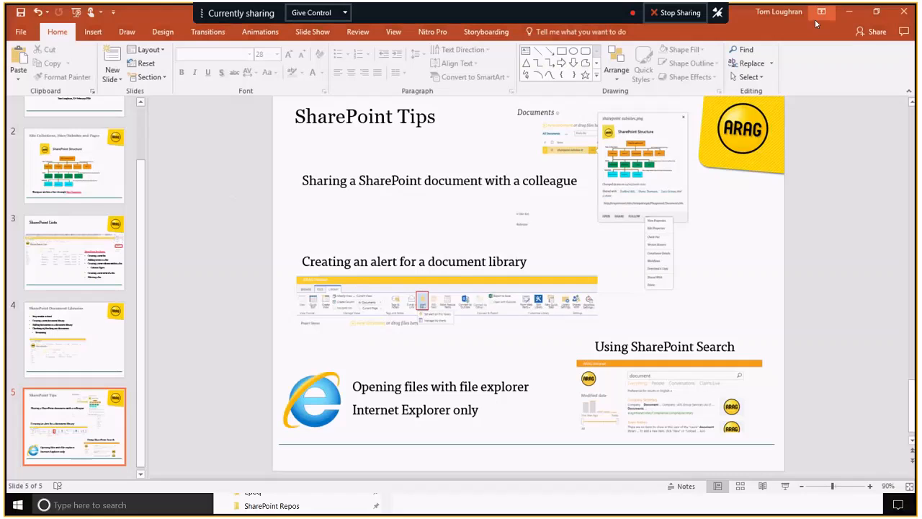
{"action": "left_click", "coordinate": [850, 12]}
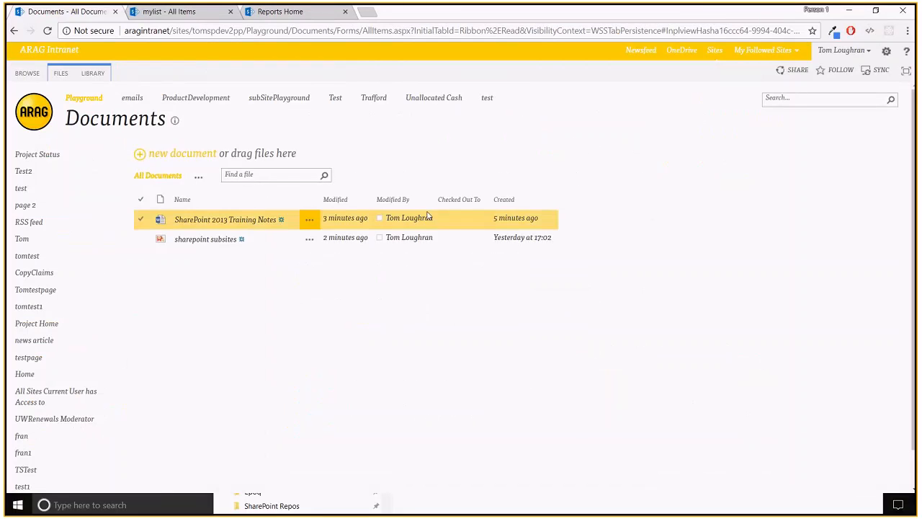
Launch Internet Explorer and dismiss its notification about disabling add-ons
{"action": "key", "text": "super"}
{"action": "type", "text": "inte"}
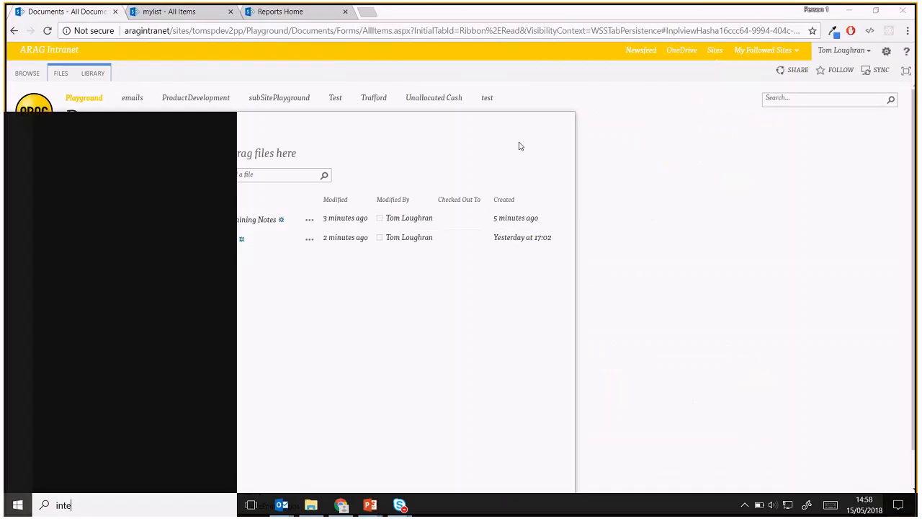
{"action": "key", "text": "BackSpace"}
{"action": "key", "text": "BackSpace"}
{"action": "type", "text": "ternet"}
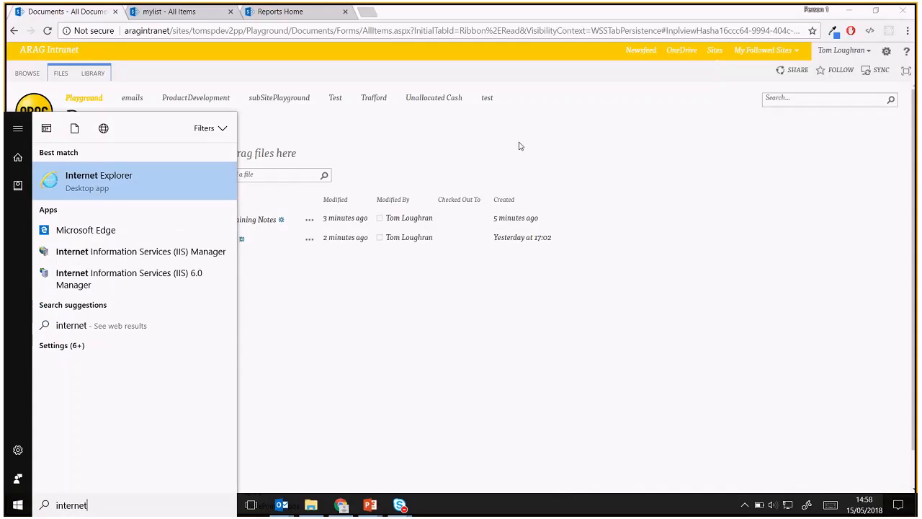
{"action": "key", "text": "Return"}
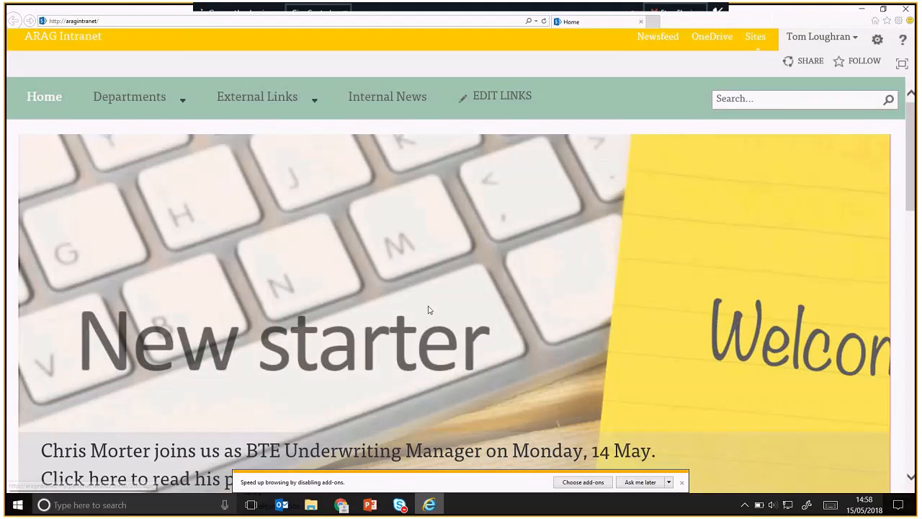
{"action": "left_click", "coordinate": [683, 483]}
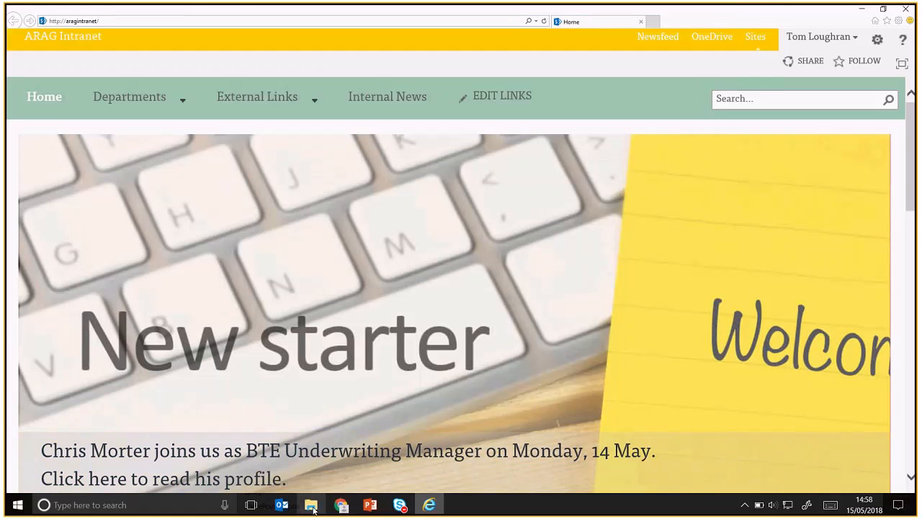
{"action": "left_click", "coordinate": [131, 22]}
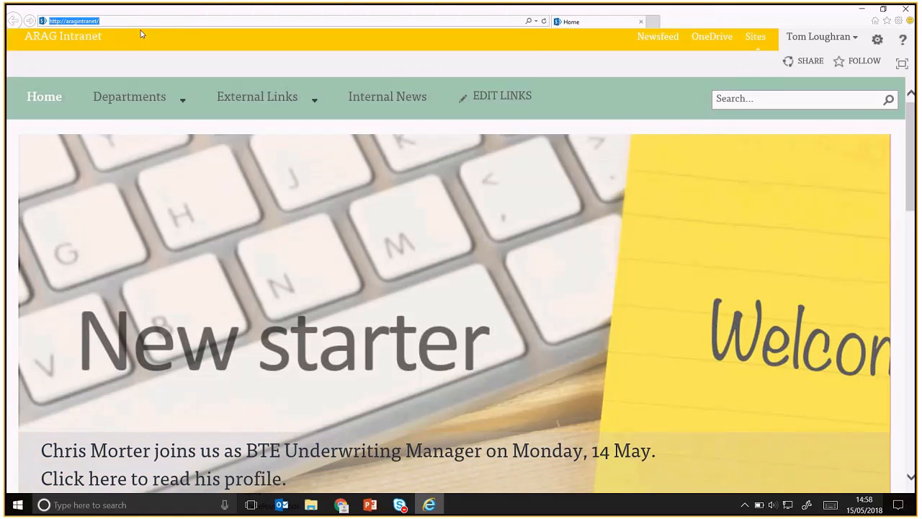
{"action": "type", "text": "play"}
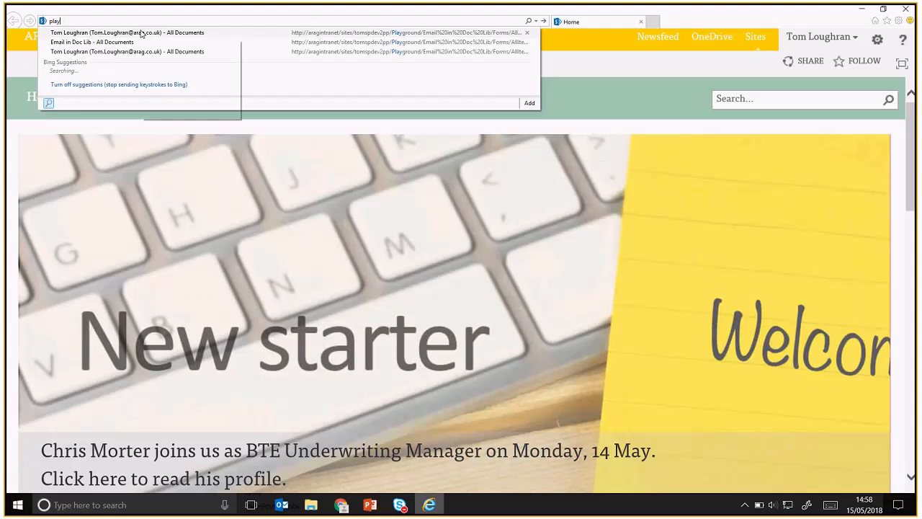
{"action": "key", "text": "Down"}
{"action": "key", "text": "Up"}
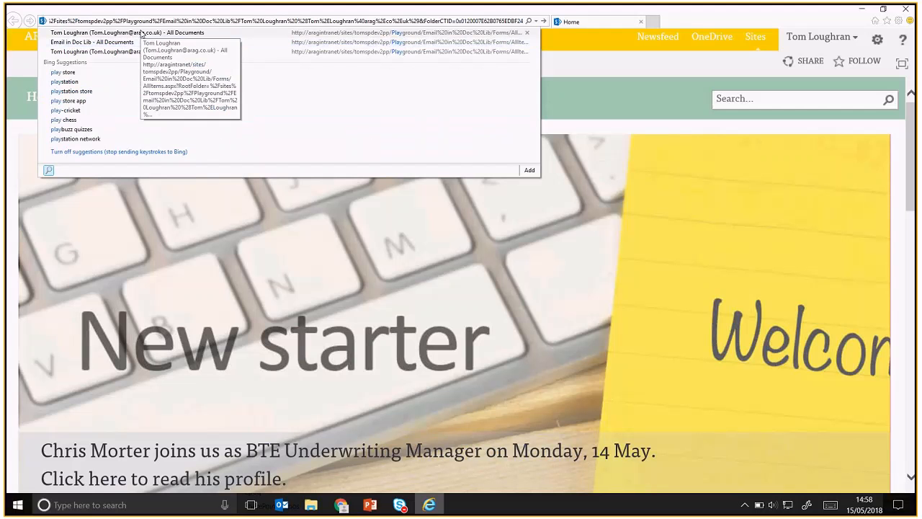
{"action": "left_click_drag", "start_coordinate": [110, 20], "coordinate": [45, 20]}
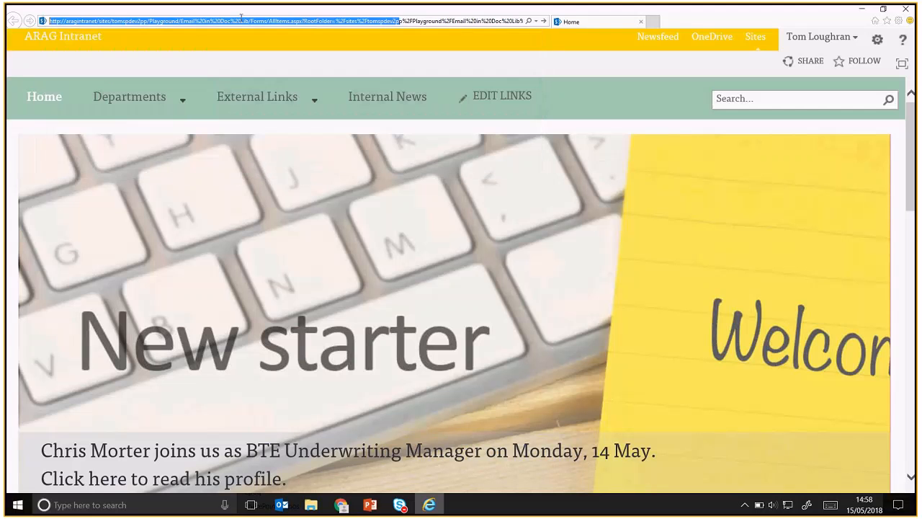
{"action": "left_click_drag", "start_coordinate": [182, 17], "coordinate": [668, 9]}
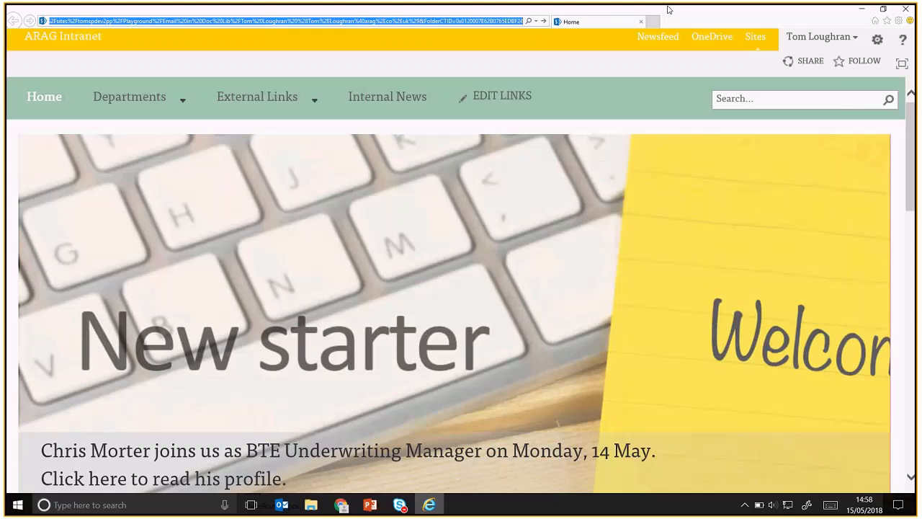
{"action": "key", "text": "BackSpace"}
{"action": "key", "text": "Return"}
Switch to Chrome, show the Training folder in File Explorer over the Documents library, and return to the library page
{"action": "key", "text": "alt+Tab"}
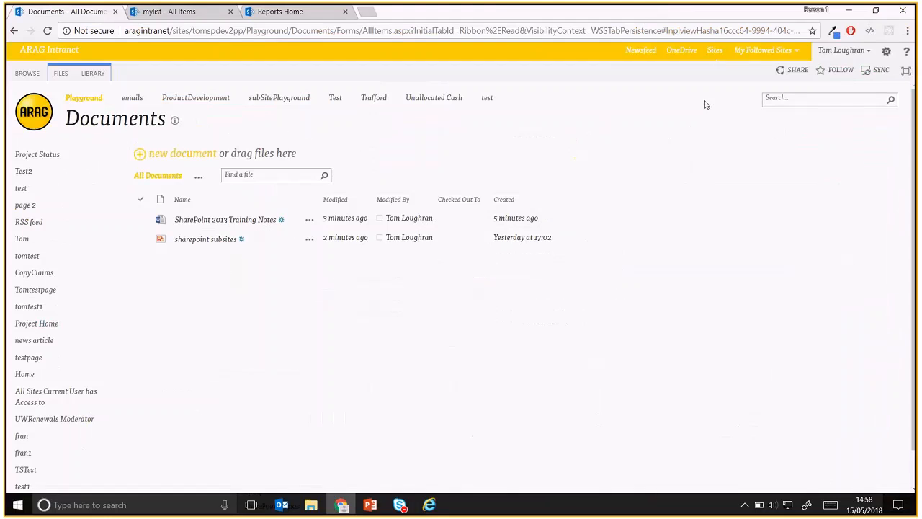
{"action": "left_click", "coordinate": [311, 504]}
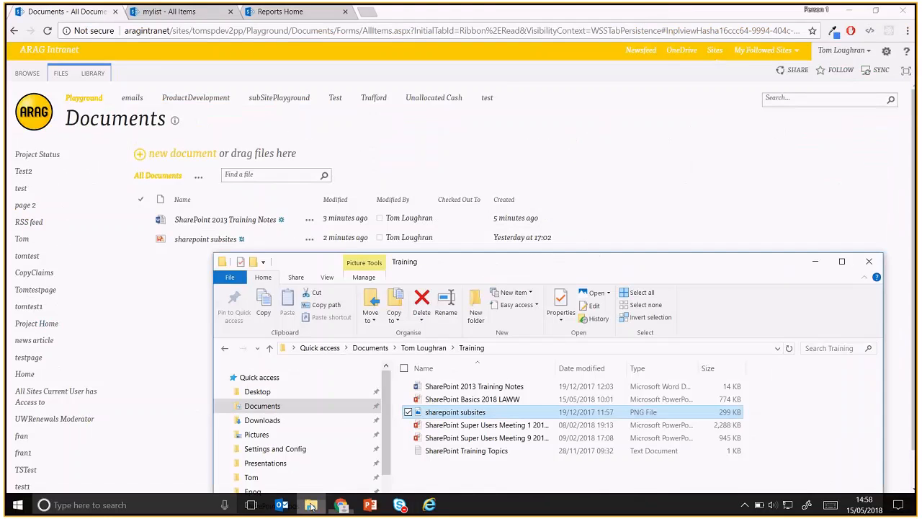
{"action": "left_click_drag", "start_coordinate": [475, 266], "coordinate": [405, 77]}
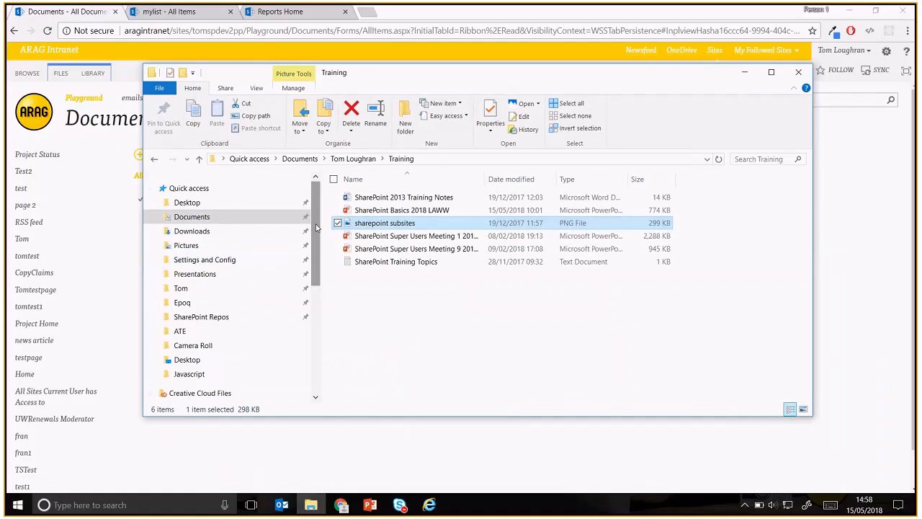
{"action": "left_click", "coordinate": [864, 203]}
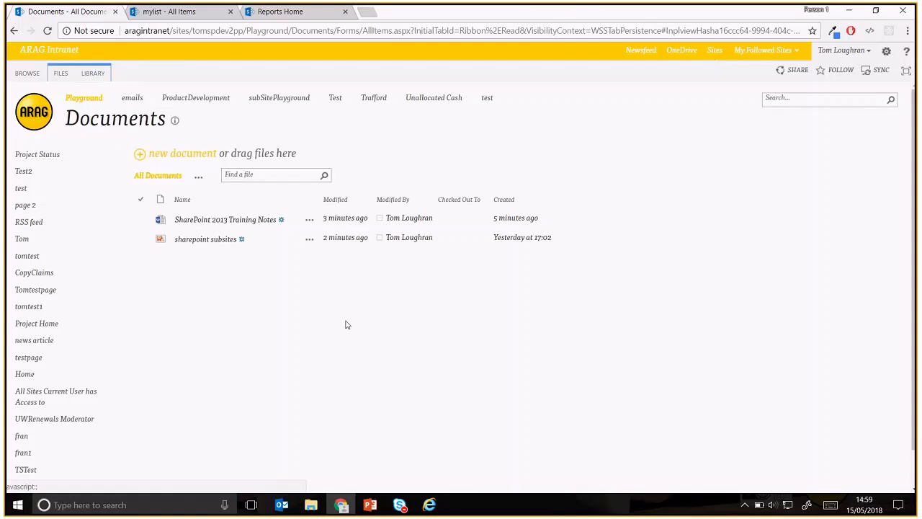
Switch to Internet Explorer, go to Playground's Documents library, and open it with Explorer
{"action": "left_click", "coordinate": [428, 505]}
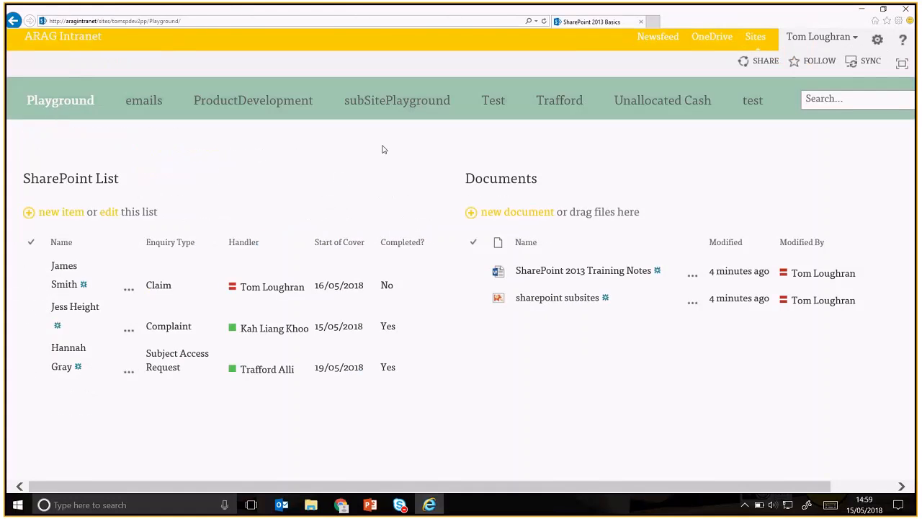
{"action": "left_click", "coordinate": [487, 185]}
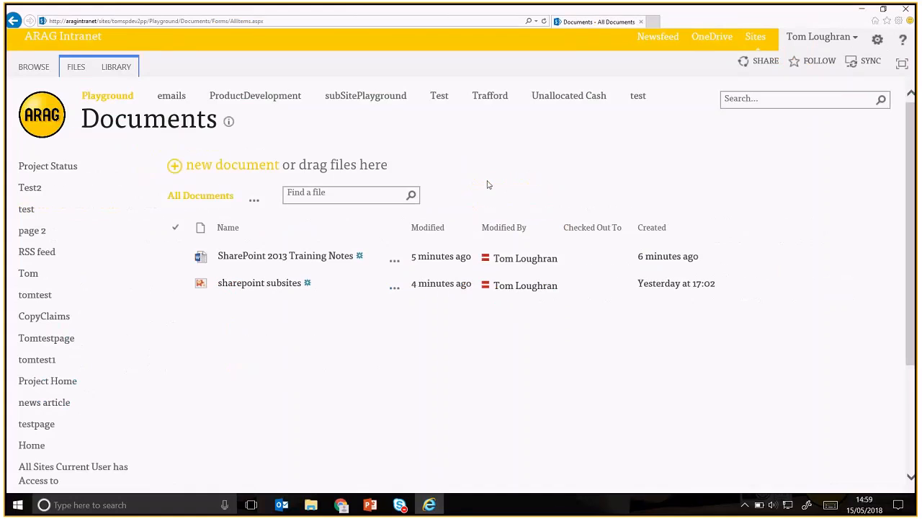
{"action": "left_click", "coordinate": [133, 73]}
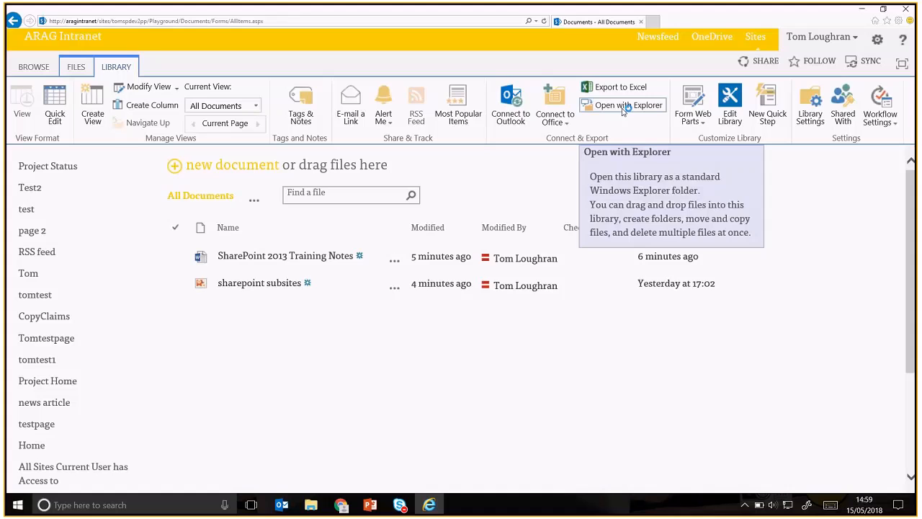
{"action": "left_click", "coordinate": [623, 112]}
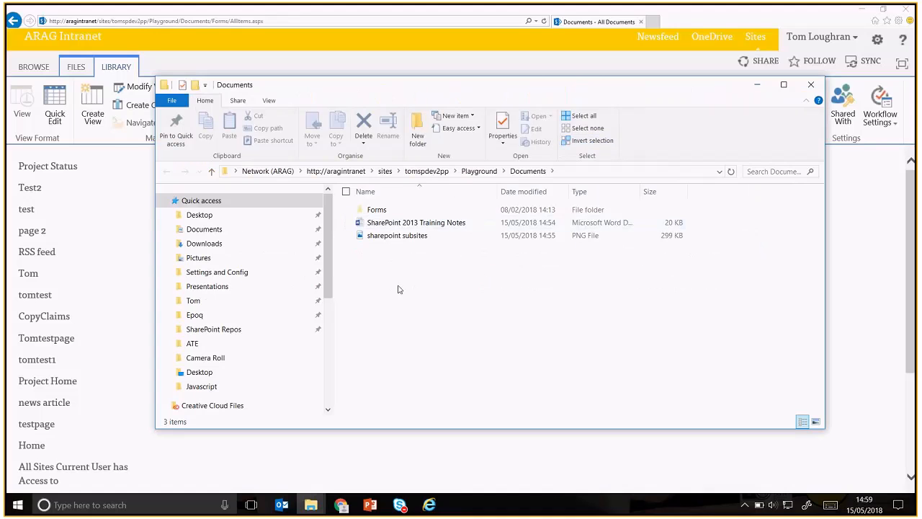
Select both SharePoint 2013 Training Notes and sharepoint subsites in the library's File Explorer window
{"action": "left_click", "coordinate": [434, 224]}
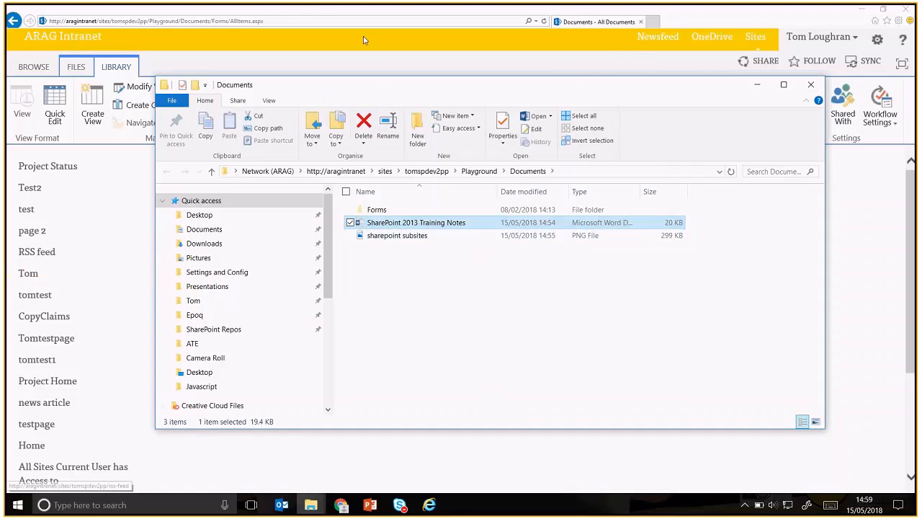
{"action": "mouse_move", "coordinate": [346, 92]}
{"action": "left_mouse_down"}
{"action": "mouse_move", "coordinate": [490, 149]}
{"action": "mouse_move", "coordinate": [706, 173]}
{"action": "mouse_move", "coordinate": [452, 105]}
{"action": "mouse_move", "coordinate": [350, 89]}
{"action": "left_mouse_up"}
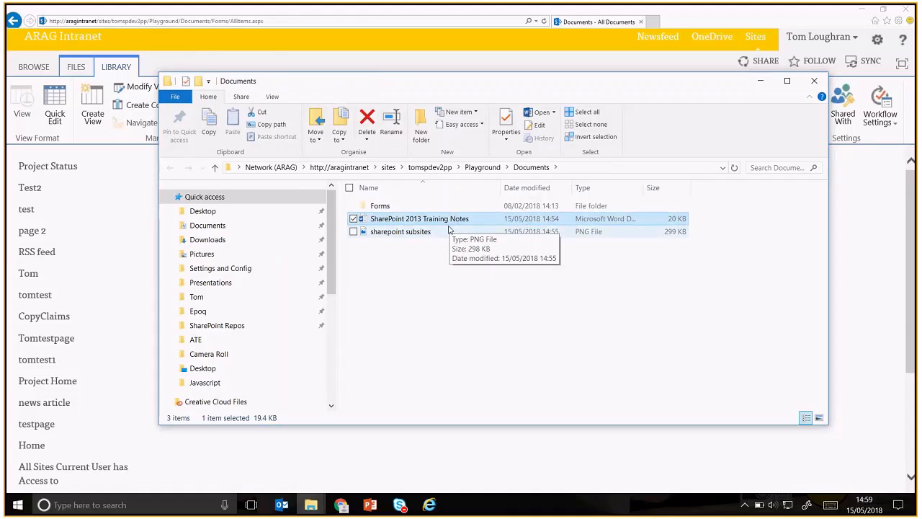
{"action": "left_click", "coordinate": [449, 229], "text": "ctrl"}
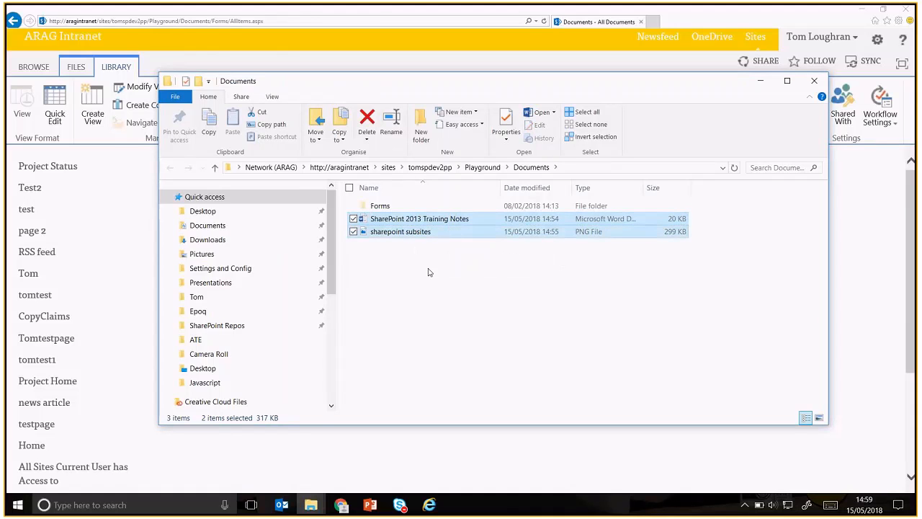
Clear the file selection and pin the SharePoint library's Documents folder to Quick access
{"action": "left_click", "coordinate": [420, 245]}
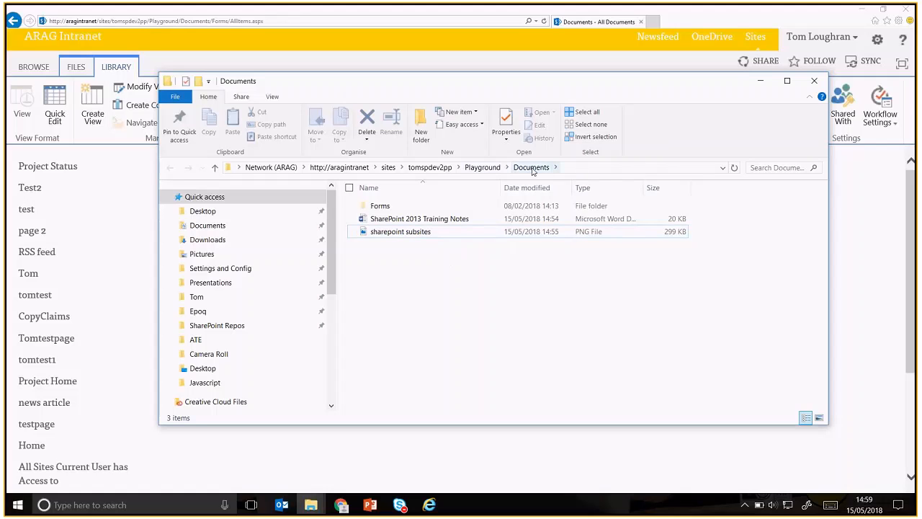
{"action": "left_click", "coordinate": [181, 124]}
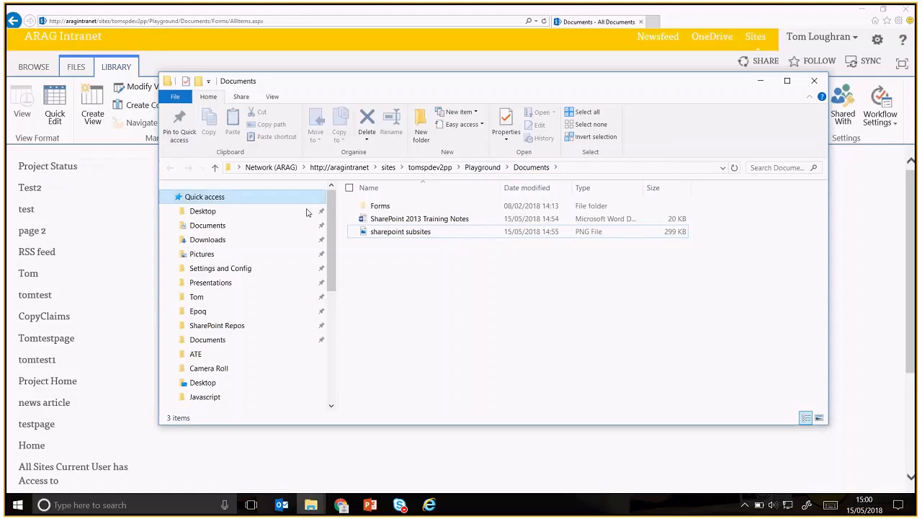
{"action": "left_click_drag", "start_coordinate": [331, 270], "coordinate": [333, 280]}
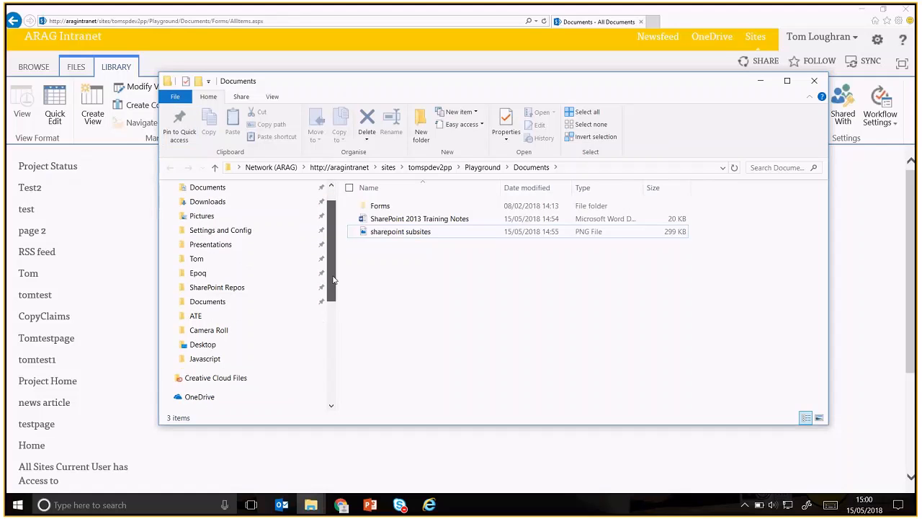
{"action": "scroll", "coordinate": [334, 280], "scroll_direction": "up", "scroll_amount": 1}
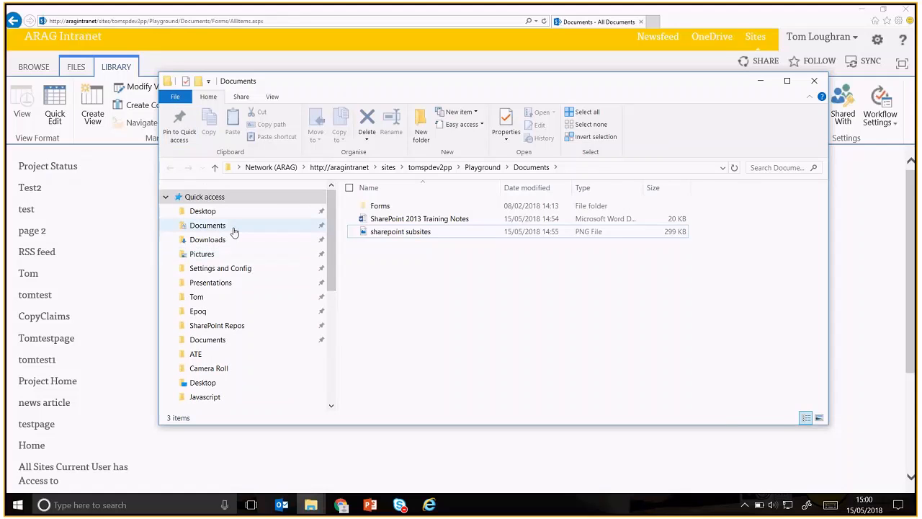
Open the newly pinned Documents folder from Quick access, visit the ATE folder, and return to the pinned library
{"action": "left_click", "coordinate": [226, 339]}
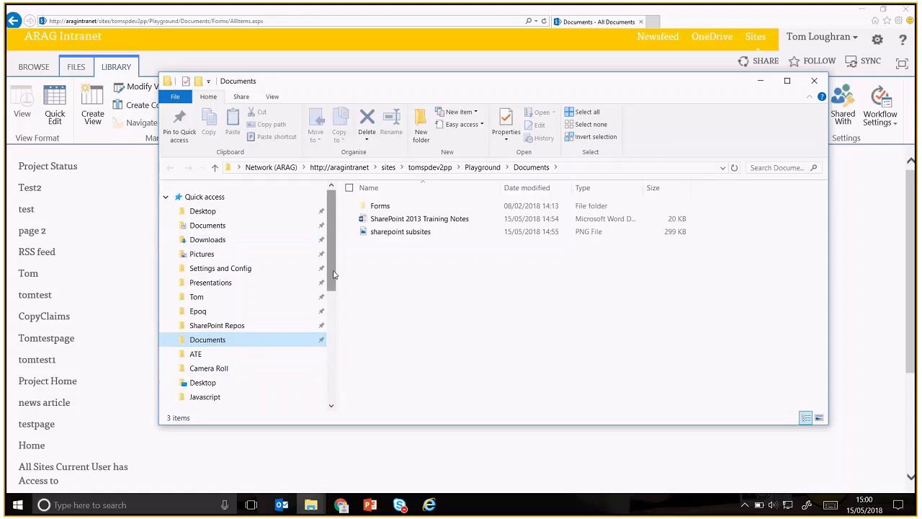
{"action": "mouse_move", "coordinate": [331, 267]}
{"action": "left_mouse_down"}
{"action": "mouse_move", "coordinate": [334, 283]}
{"action": "mouse_move", "coordinate": [333, 264]}
{"action": "left_mouse_up"}
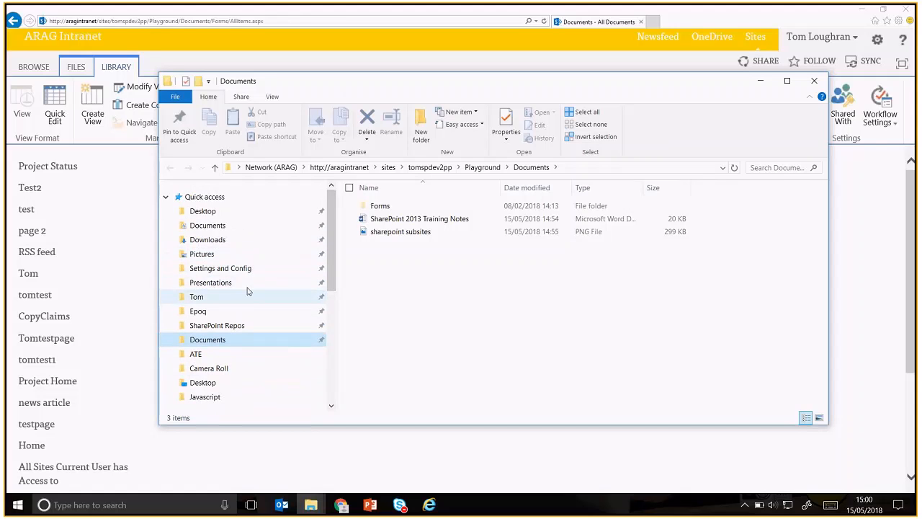
{"action": "left_click", "coordinate": [241, 356]}
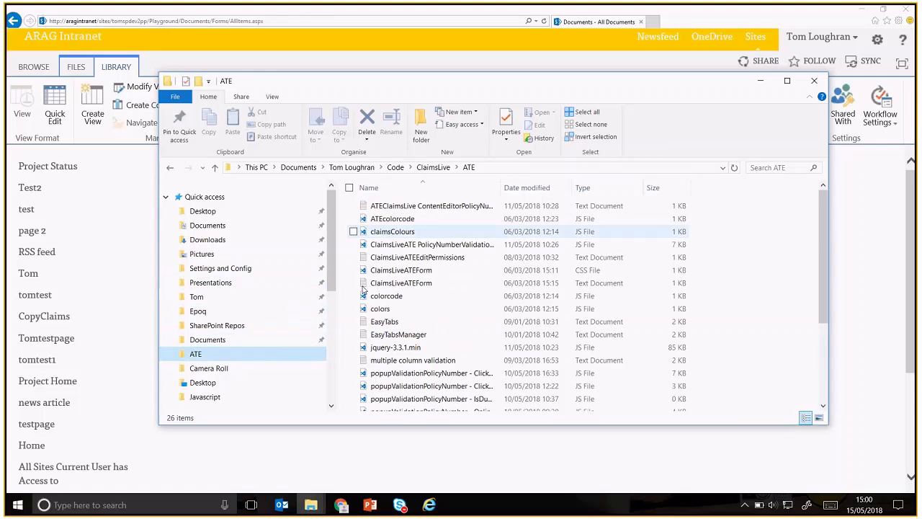
{"action": "left_click", "coordinate": [266, 340]}
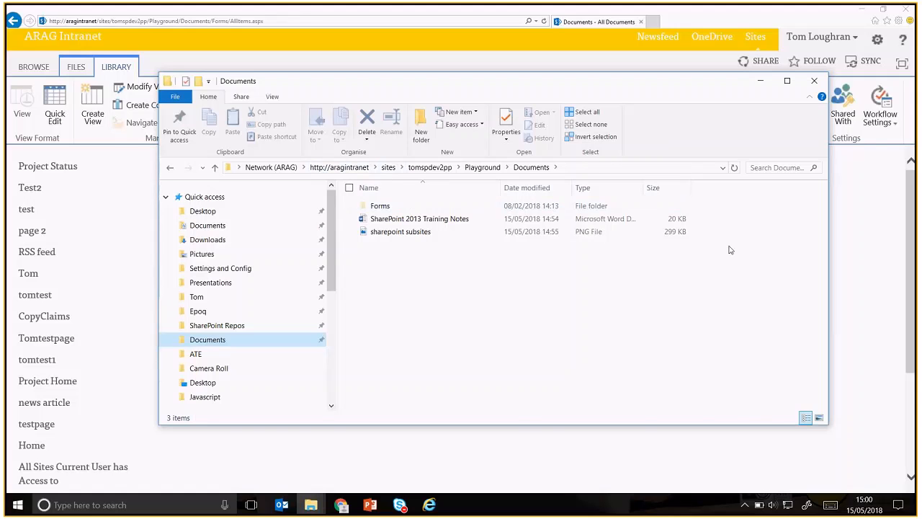
Leave File Explorer, show the SharePoint Tips slide in PowerPoint, and return to the library page in Internet Explorer
{"action": "left_click", "coordinate": [886, 237]}
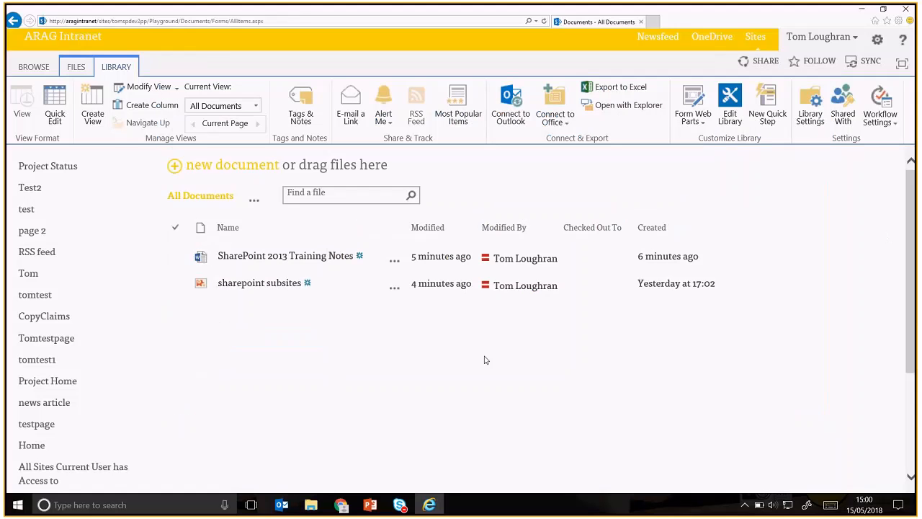
{"action": "left_click", "coordinate": [329, 454]}
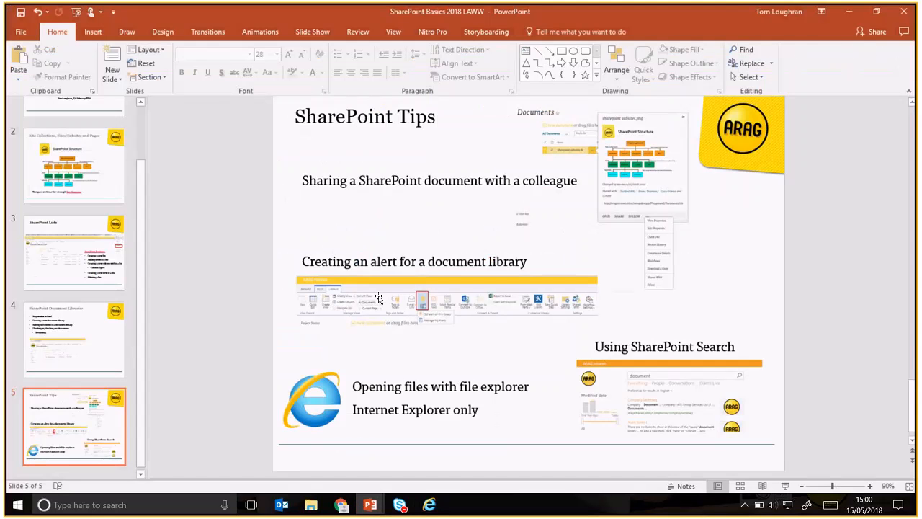
{"action": "left_click", "coordinate": [849, 12]}
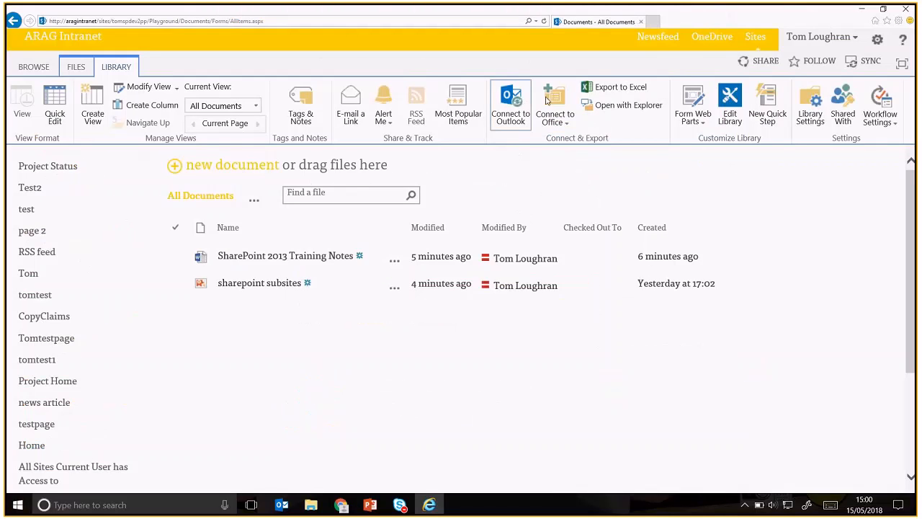
Open the details callout of SharePoint 2013 Training Notes, copy the document's link, and close the callout
{"action": "left_click", "coordinate": [442, 285]}
{"action": "left_click", "coordinate": [407, 262]}
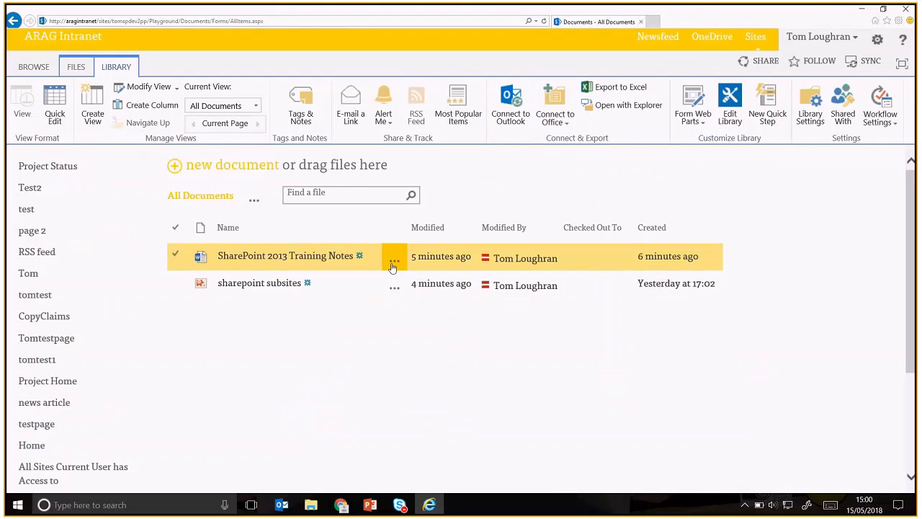
{"action": "left_click", "coordinate": [394, 262]}
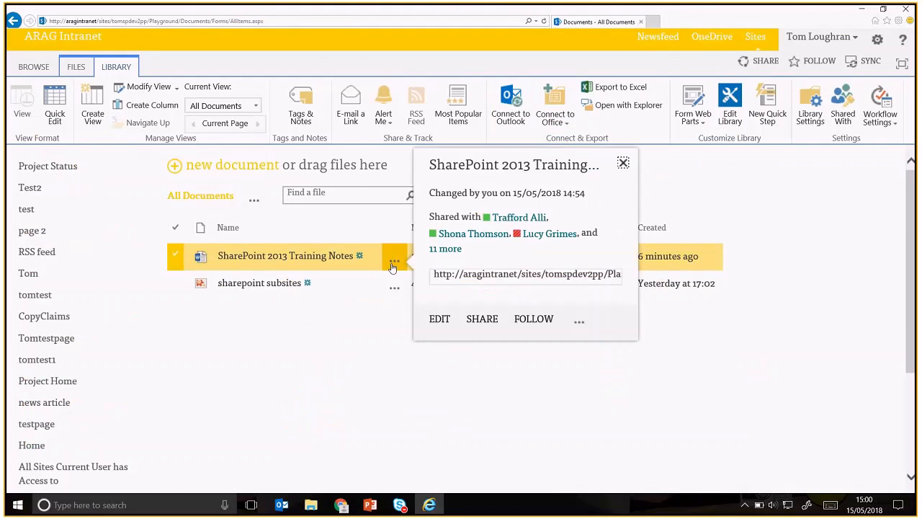
{"action": "left_click", "coordinate": [465, 278]}
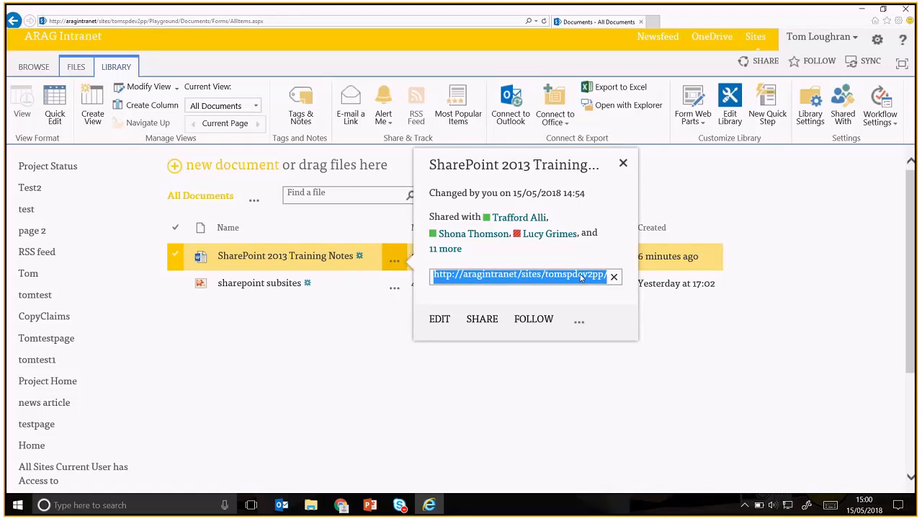
{"action": "left_click", "coordinate": [766, 205]}
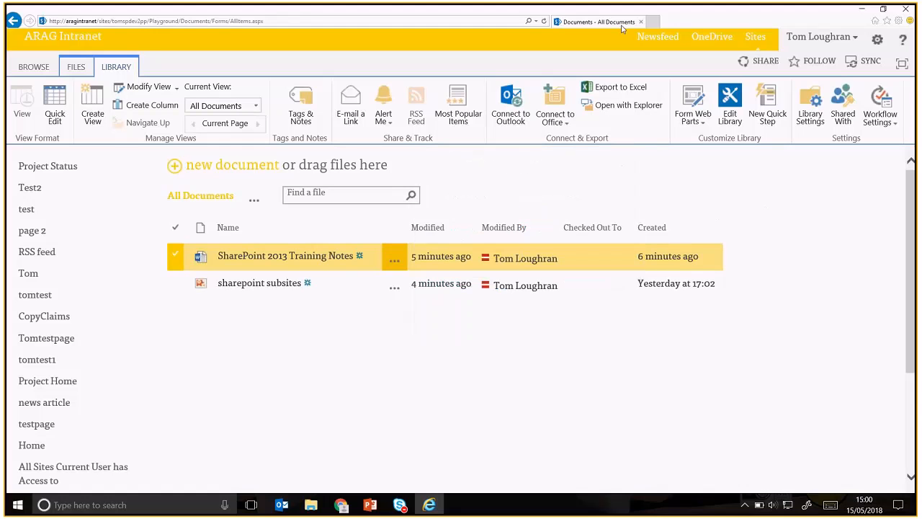
Go to the copied document link in a new browser tab and open SharePoint 2013 Training Notes.docx in Word
{"action": "left_click", "coordinate": [654, 23]}
{"action": "key", "text": "ctrl+v"}
{"action": "key", "text": "Return"}
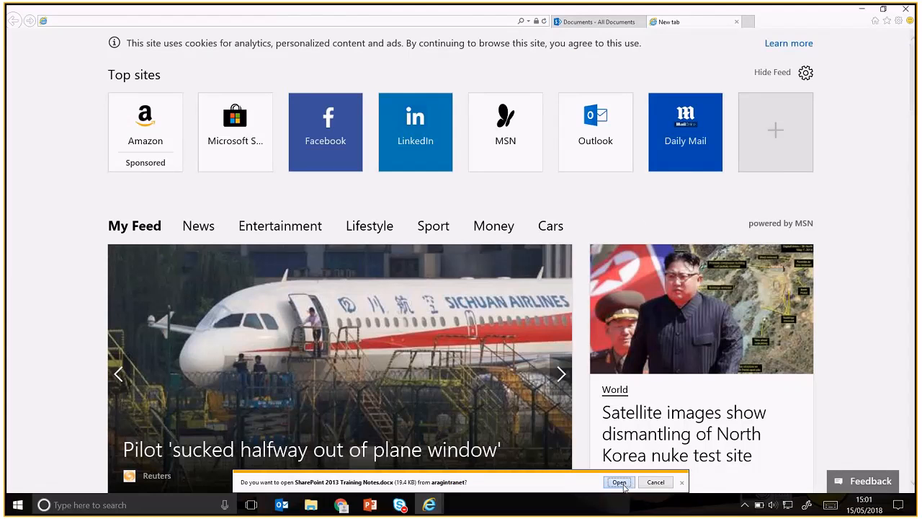
{"action": "left_click", "coordinate": [624, 484]}
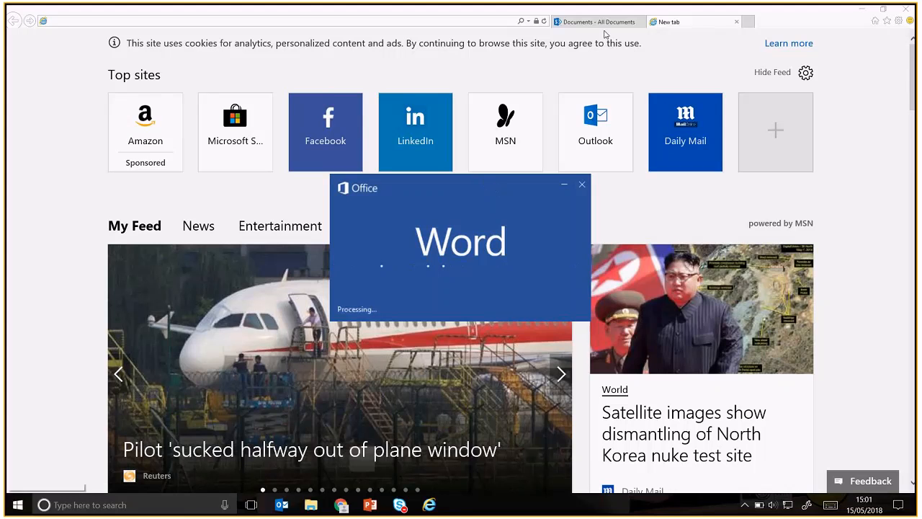
Return to the Documents library tab, view the properties of SharePoint 2013 Training Notes, and select the page's address
{"action": "left_click", "coordinate": [598, 22]}
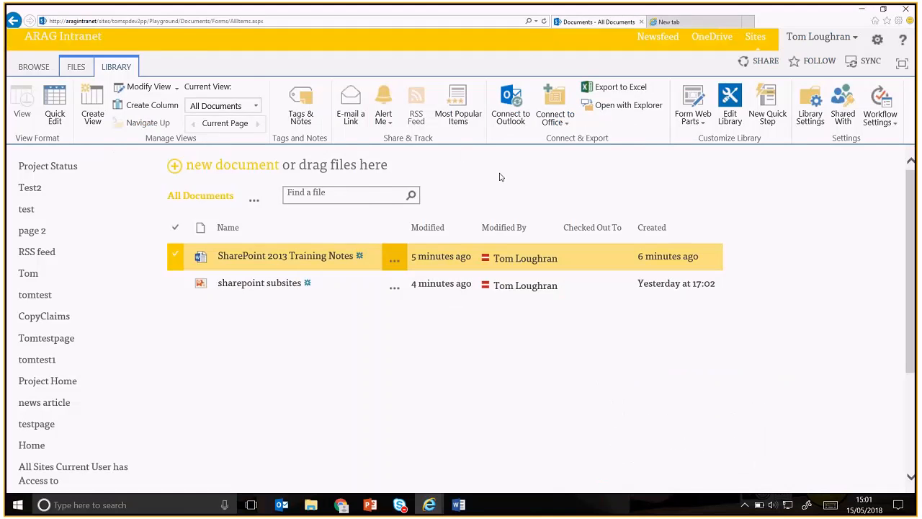
{"action": "left_click", "coordinate": [394, 260]}
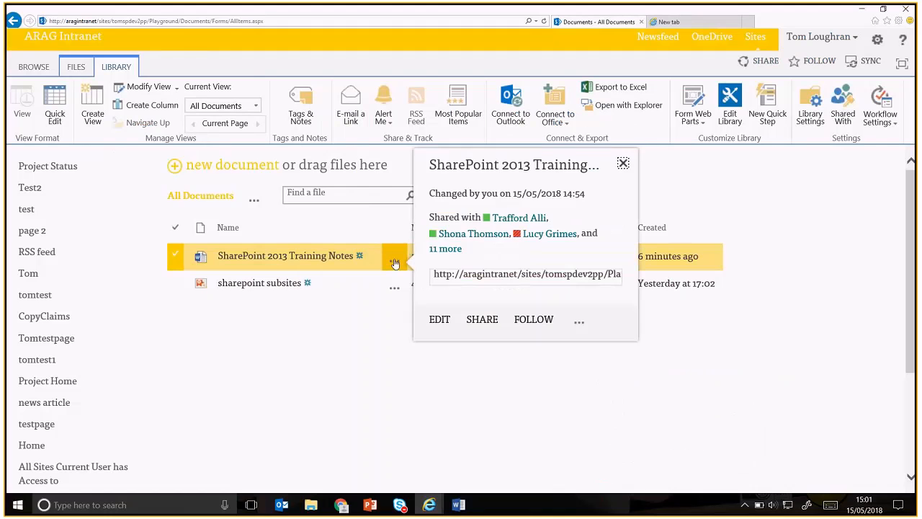
{"action": "left_click", "coordinate": [582, 324]}
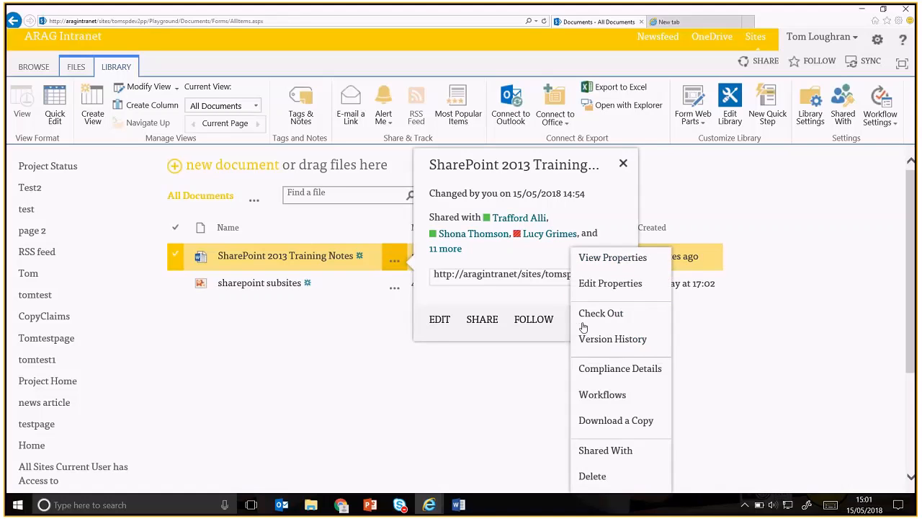
{"action": "left_click", "coordinate": [600, 257]}
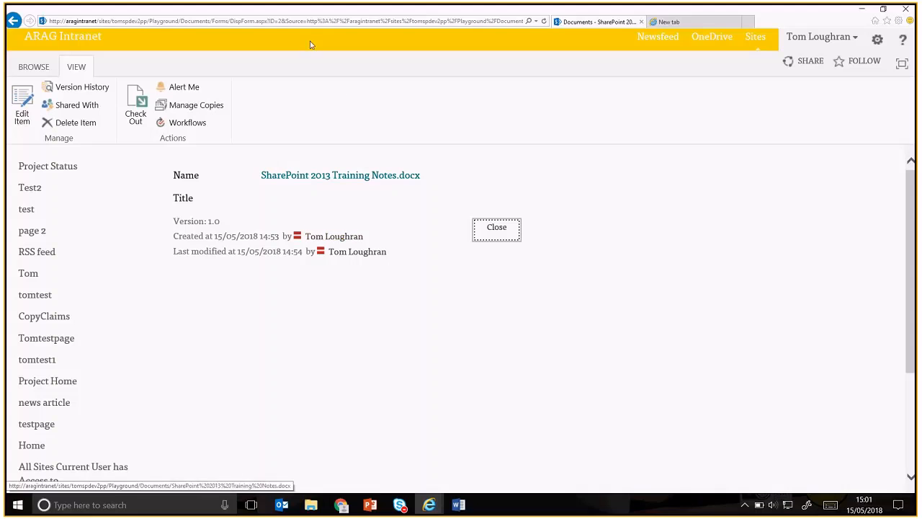
{"action": "left_click", "coordinate": [274, 327]}
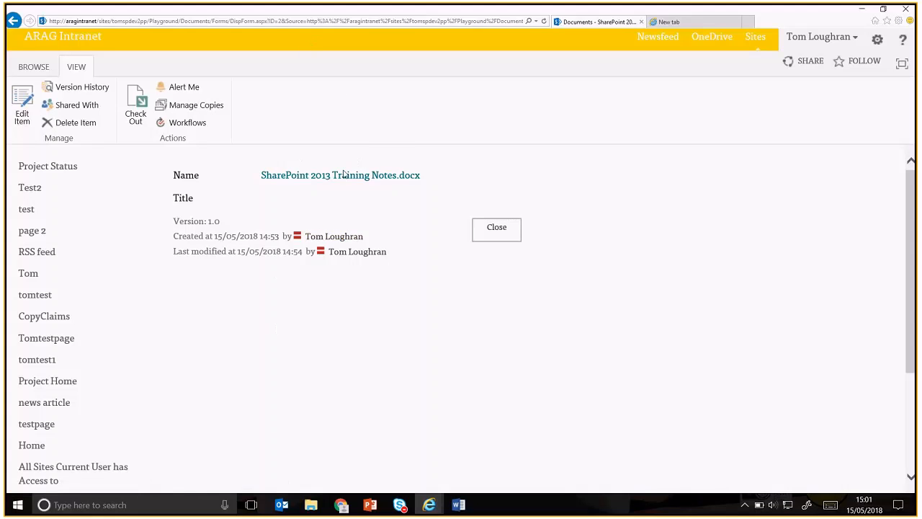
{"action": "left_click", "coordinate": [266, 20]}
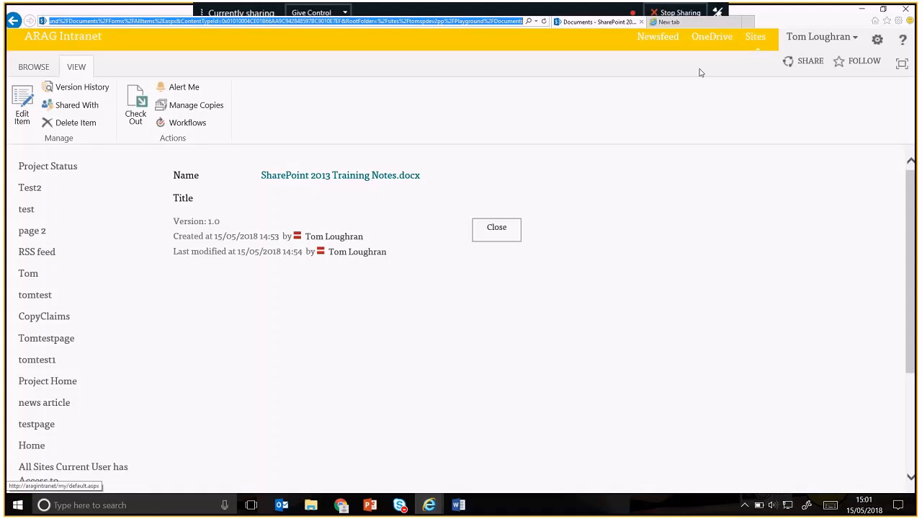
Show the SharePoint Tips slide of SharePoint Basics 2018 LAWW in PowerPoint, then switch to the Documents library in Chrome
{"action": "left_click", "coordinate": [368, 507]}
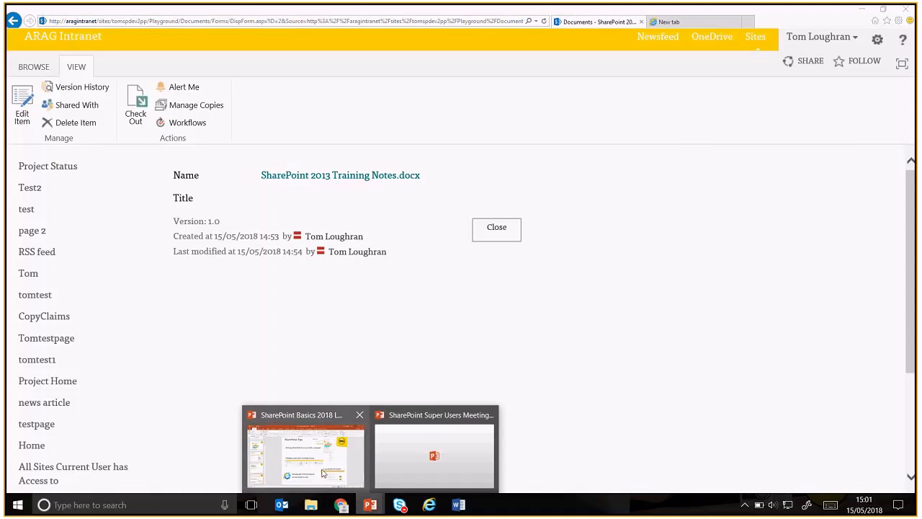
{"action": "mouse_move", "coordinate": [306, 458]}
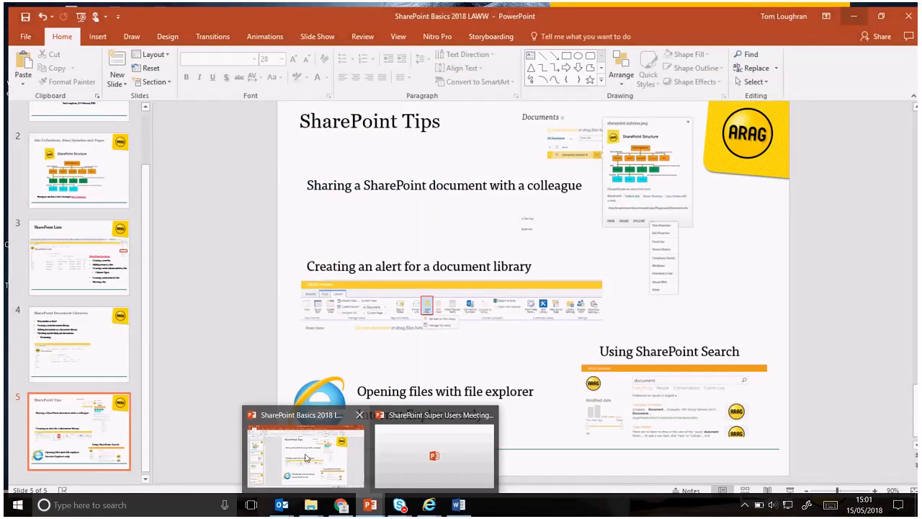
{"action": "left_click", "coordinate": [327, 462]}
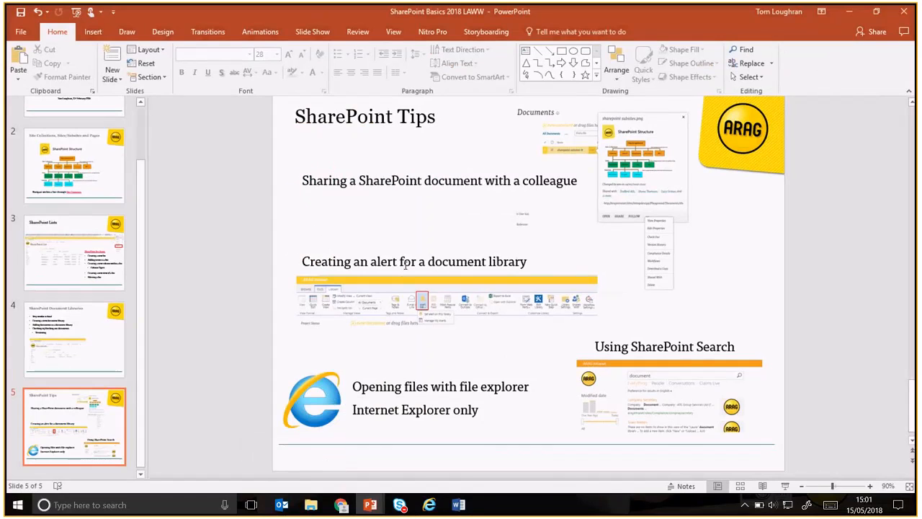
{"action": "left_click", "coordinate": [340, 505]}
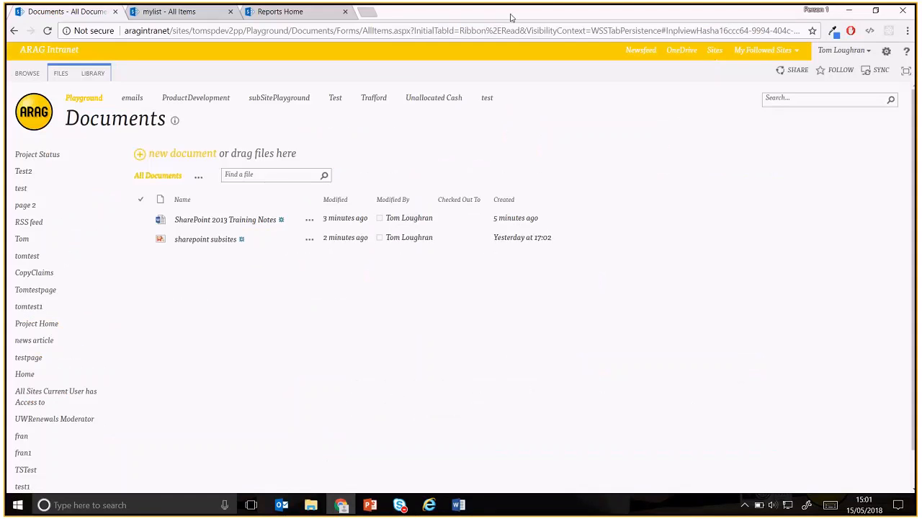
Select the SharePoint 2013 Training Notes document in the Documents library
{"action": "left_click", "coordinate": [270, 236]}
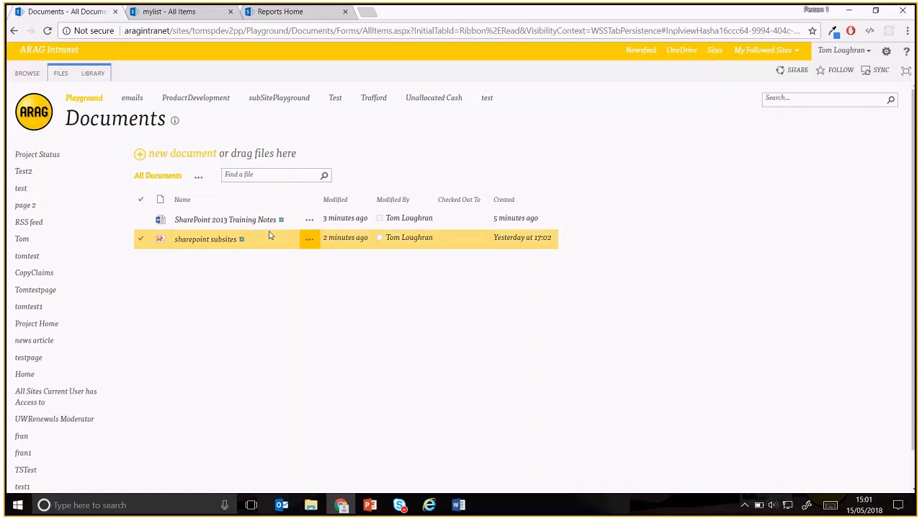
{"action": "left_click", "coordinate": [292, 227]}
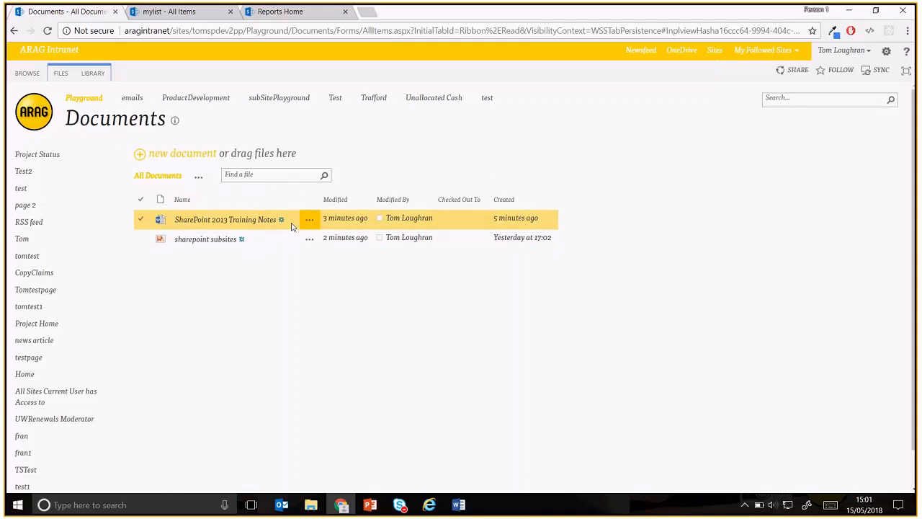
{"action": "left_click", "coordinate": [284, 238]}
{"action": "left_click", "coordinate": [489, 238], "text": "ctrl"}
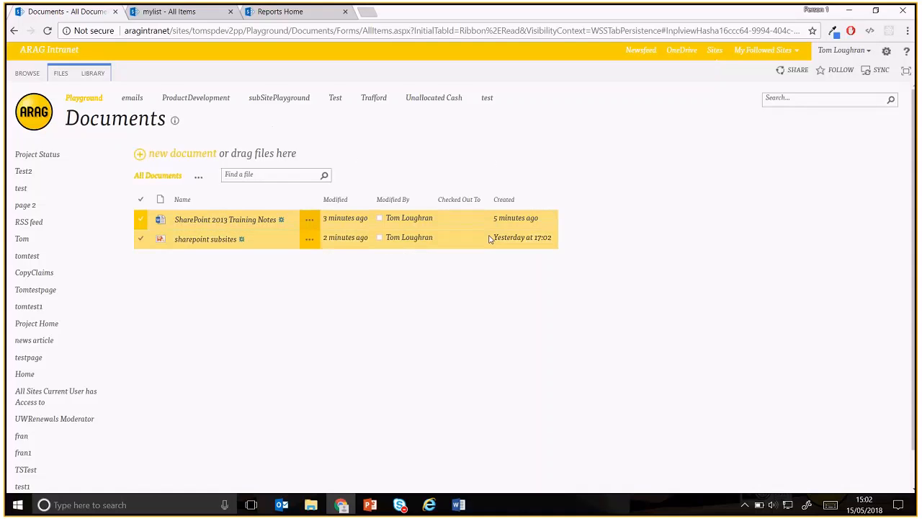
Start a new alert on the Documents library
{"action": "left_click", "coordinate": [103, 74]}
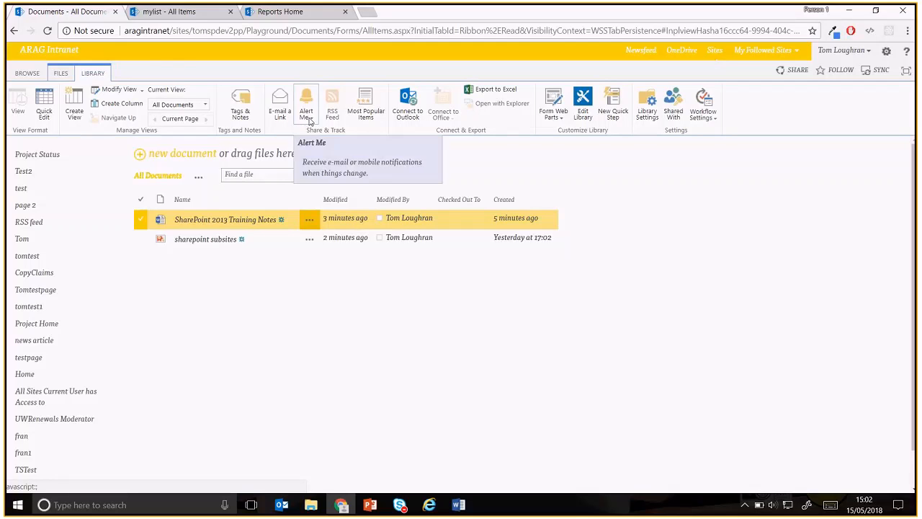
{"action": "left_click", "coordinate": [308, 118]}
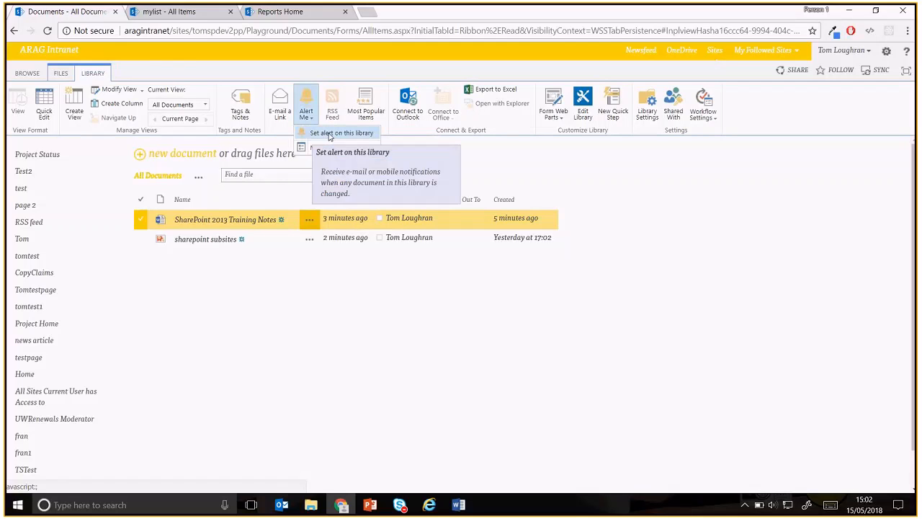
{"action": "left_click", "coordinate": [329, 134]}
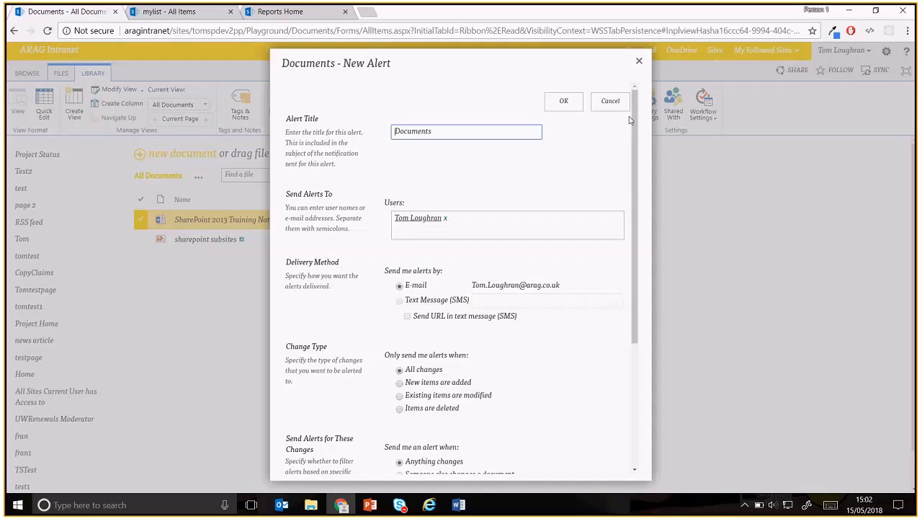
Review the new alert's recipients, delivery method, change type, filter criteria and timing options, and cancel without creating the alert
{"action": "left_click_drag", "start_coordinate": [635, 121], "coordinate": [637, 121]}
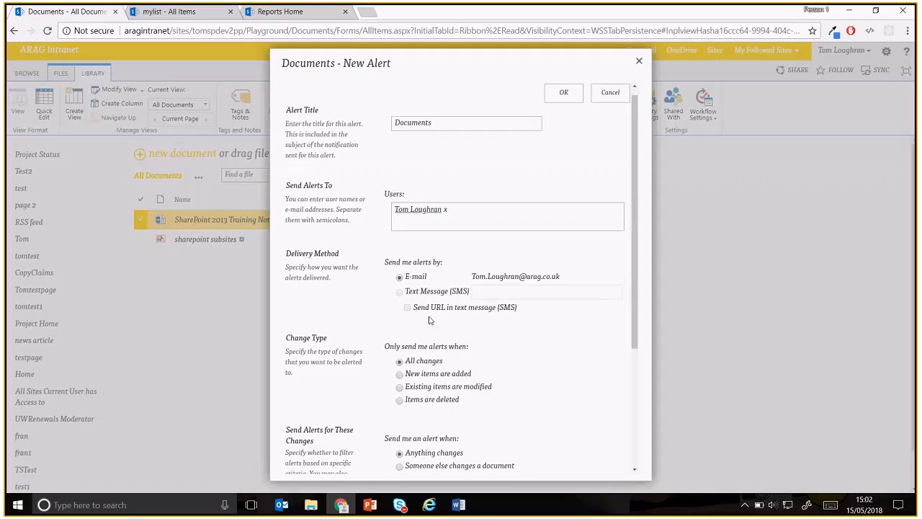
{"action": "left_click_drag", "start_coordinate": [639, 243], "coordinate": [636, 333]}
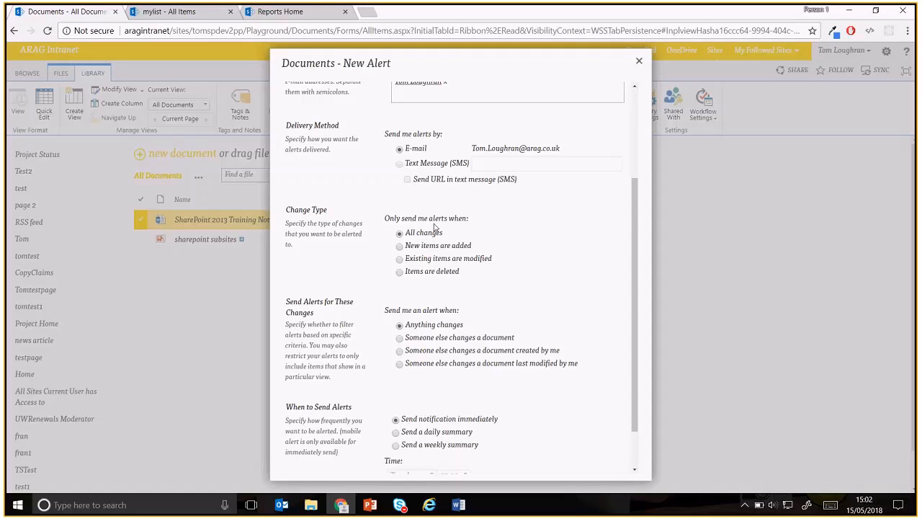
{"action": "left_click_drag", "start_coordinate": [635, 224], "coordinate": [637, 258]}
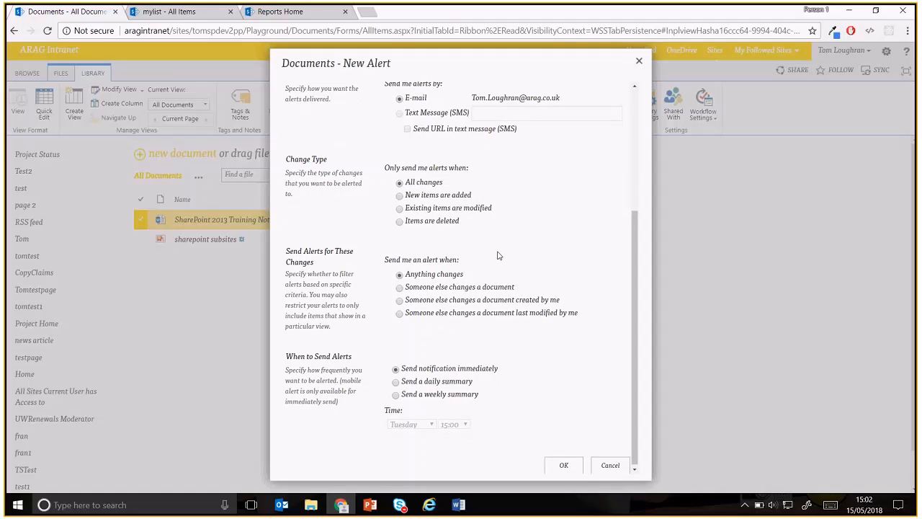
{"action": "left_click_drag", "start_coordinate": [636, 308], "coordinate": [637, 318]}
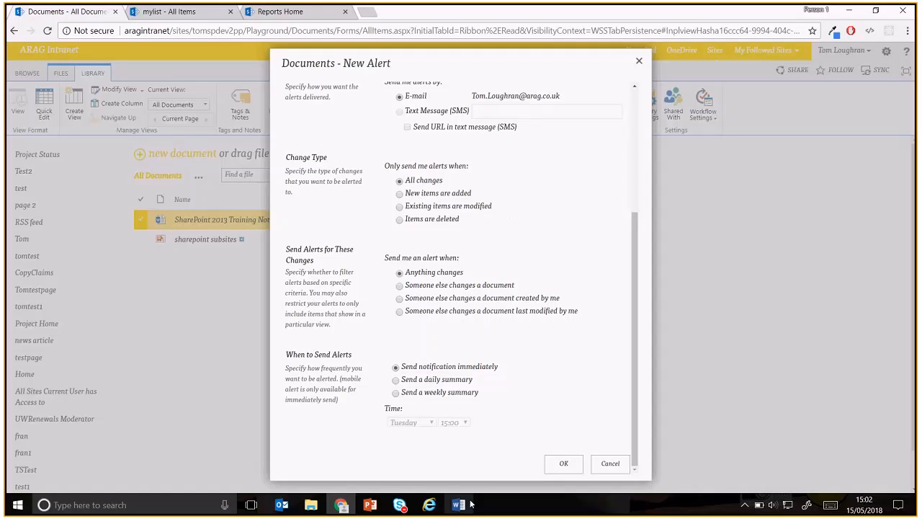
{"action": "left_click", "coordinate": [611, 463]}
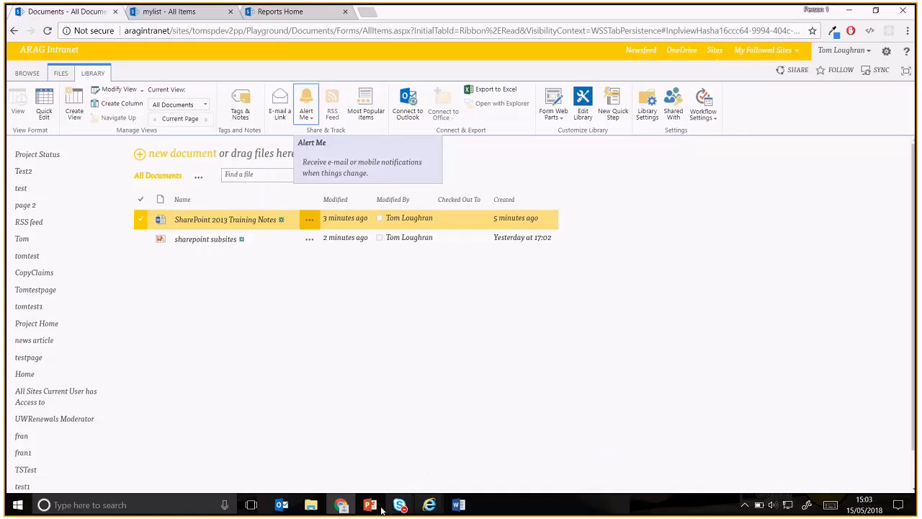
Check the SharePoint Basics 2018 LAWW presentation in PowerPoint, then switch to mylist in Chrome and activate its item search
{"action": "left_click", "coordinate": [283, 507]}
{"action": "mouse_move", "coordinate": [367, 507]}
{"action": "left_click", "coordinate": [330, 452]}
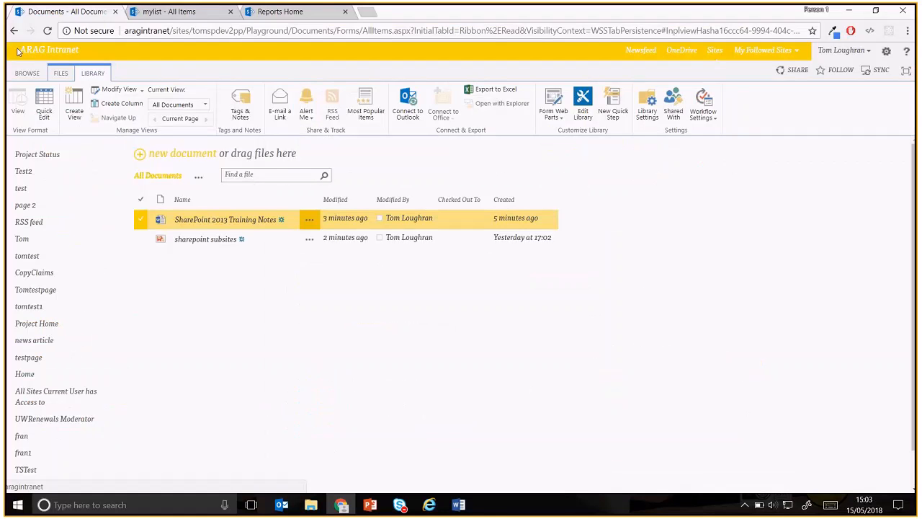
{"action": "left_click", "coordinate": [164, 10]}
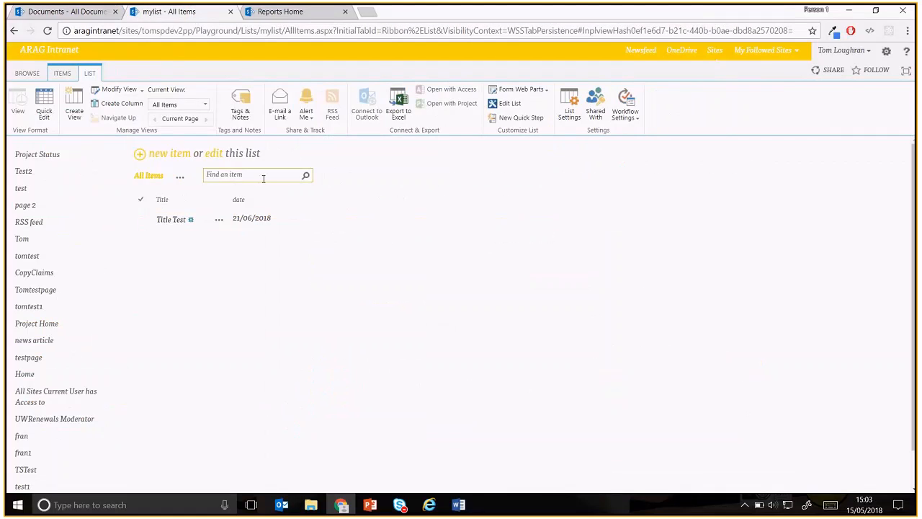
{"action": "left_click", "coordinate": [262, 176]}
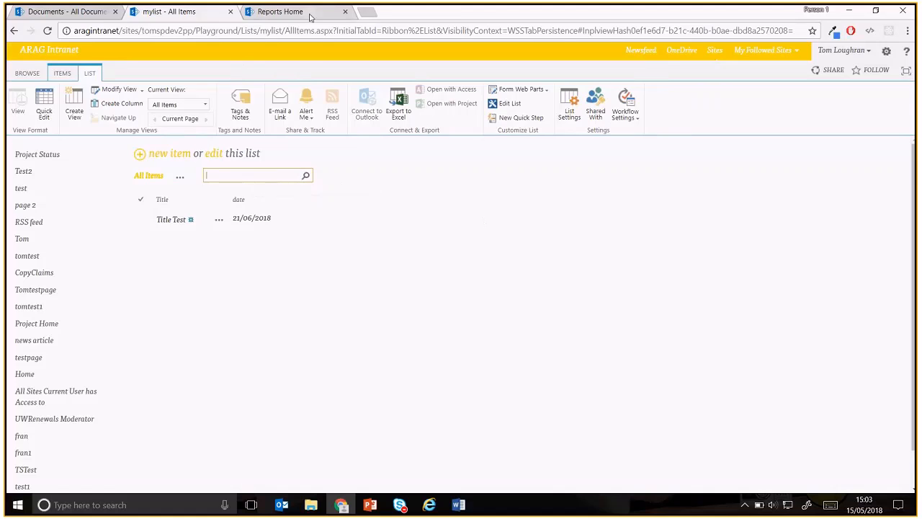
Open the ARAG intranet home page in a new browser tab
{"action": "left_click", "coordinate": [369, 13]}
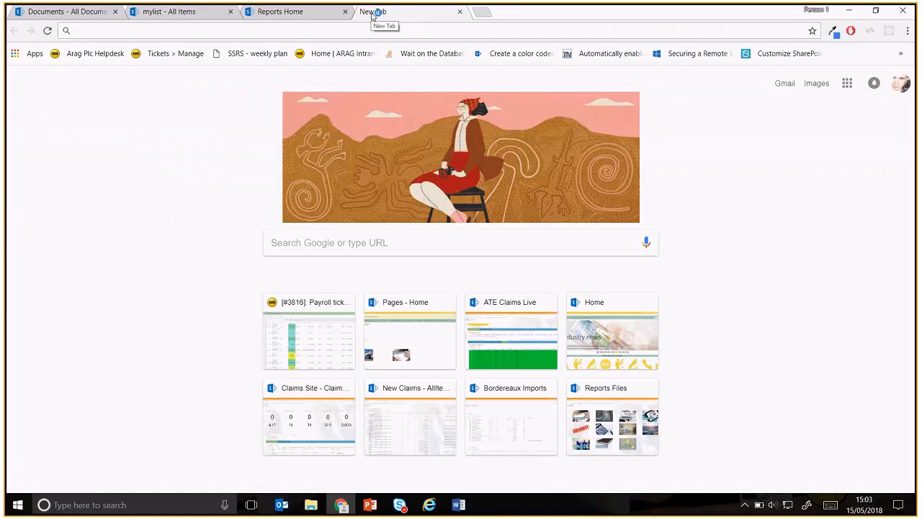
{"action": "type", "text": "arag"}
{"action": "key", "text": "Return"}
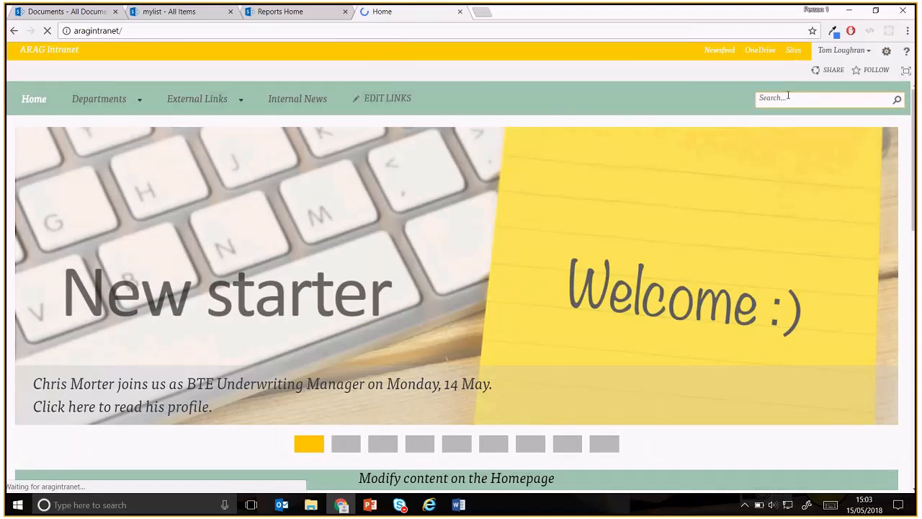
Search the whole intranet for "reports" and look through the results and their previews
{"action": "left_click", "coordinate": [771, 101]}
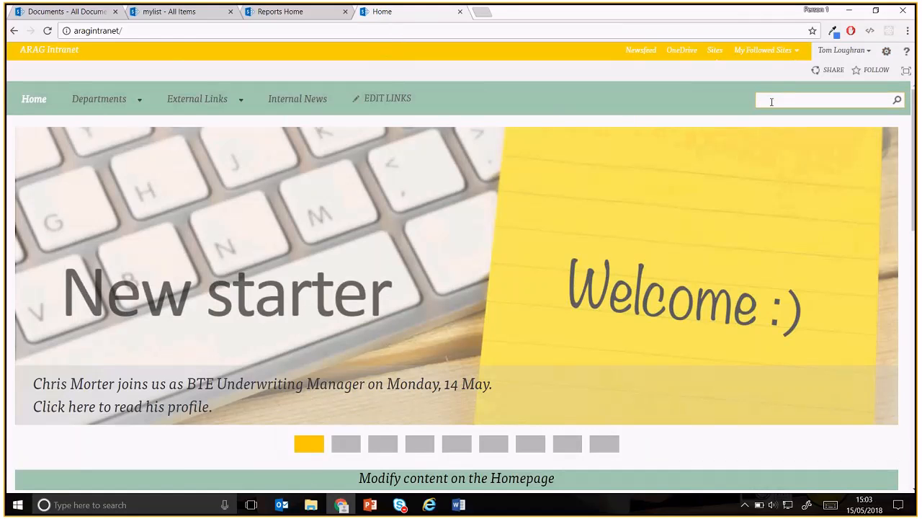
{"action": "type", "text": "report"}
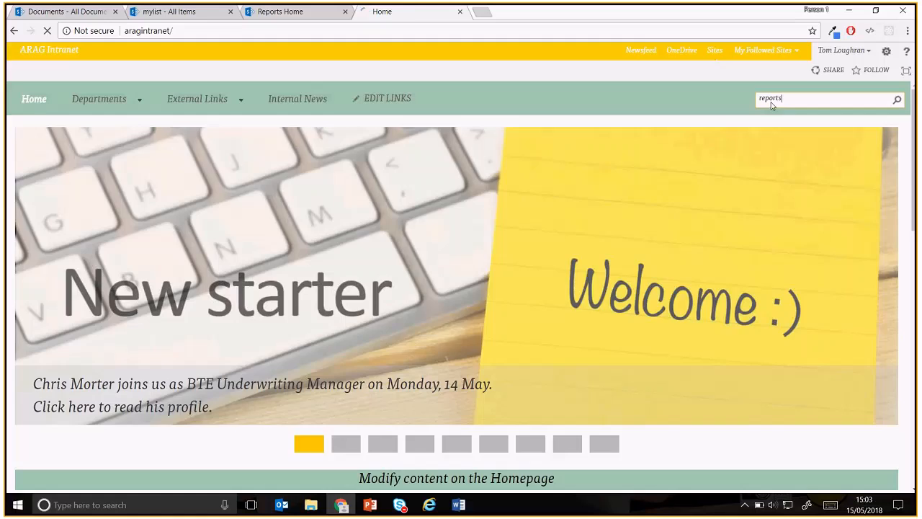
{"action": "type", "text": "s"}
{"action": "key", "text": "Return"}
{"action": "mouse_move", "coordinate": [151, 150]}
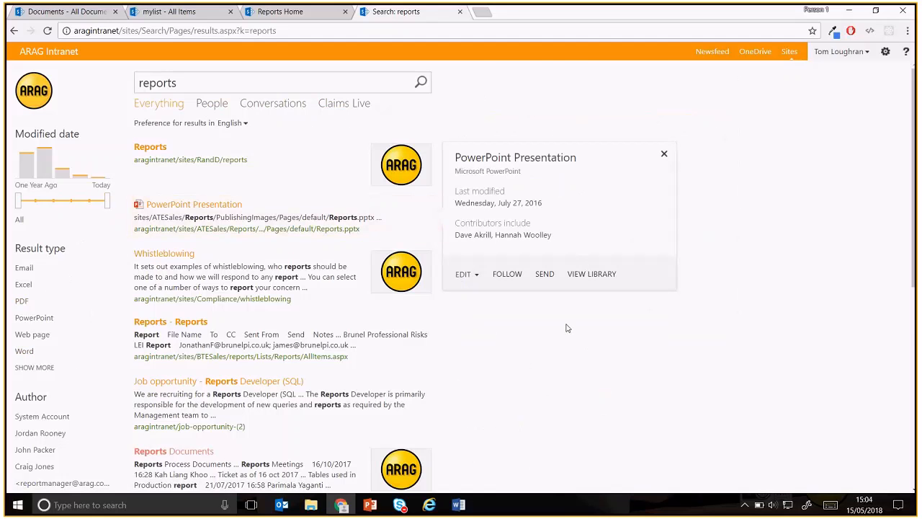
{"action": "scroll", "coordinate": [566, 328], "scroll_direction": "down", "scroll_amount": 1}
{"action": "scroll", "coordinate": [567, 327], "scroll_direction": "down", "scroll_amount": 1}
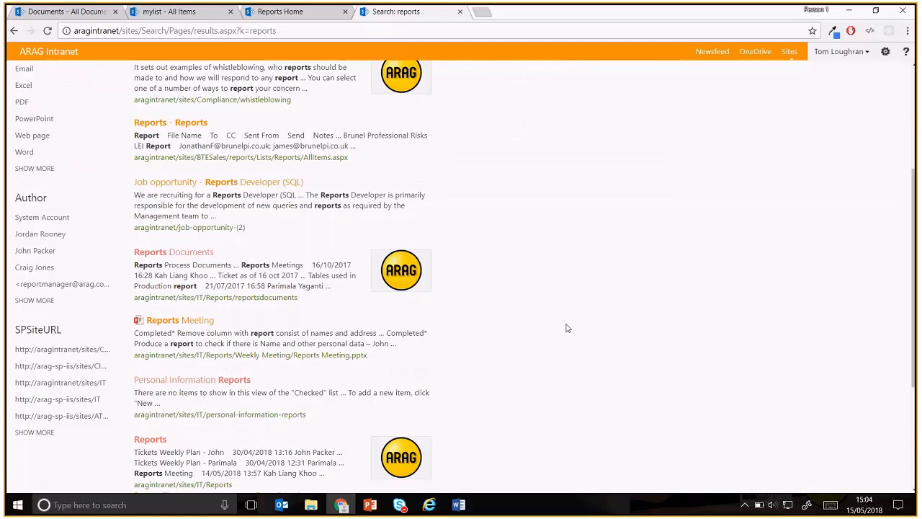
{"action": "scroll", "coordinate": [566, 327], "scroll_direction": "up", "scroll_amount": 1}
{"action": "scroll", "coordinate": [566, 328], "scroll_direction": "up", "scroll_amount": 2}
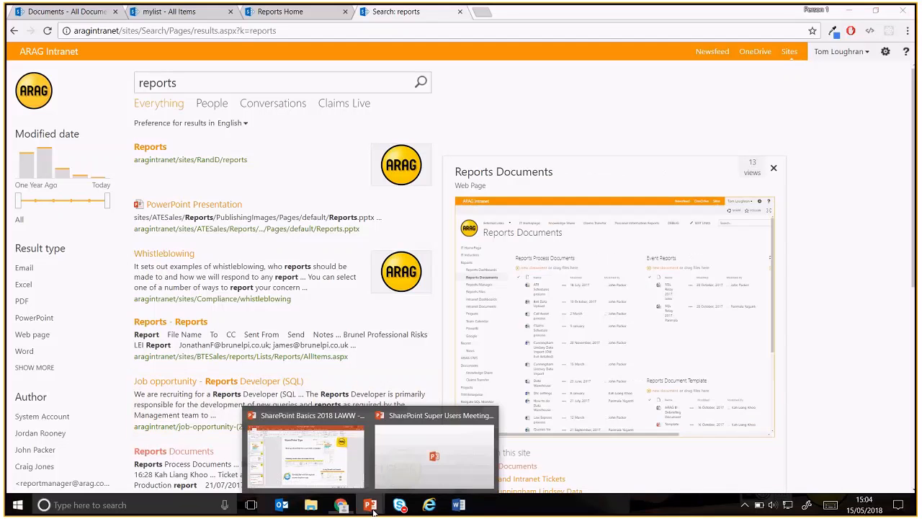
Switch to PowerPoint and show the SharePoint Tips slide of SharePoint Basics 2018 LAWW
{"action": "left_click", "coordinate": [374, 510]}
{"action": "left_click", "coordinate": [372, 508]}
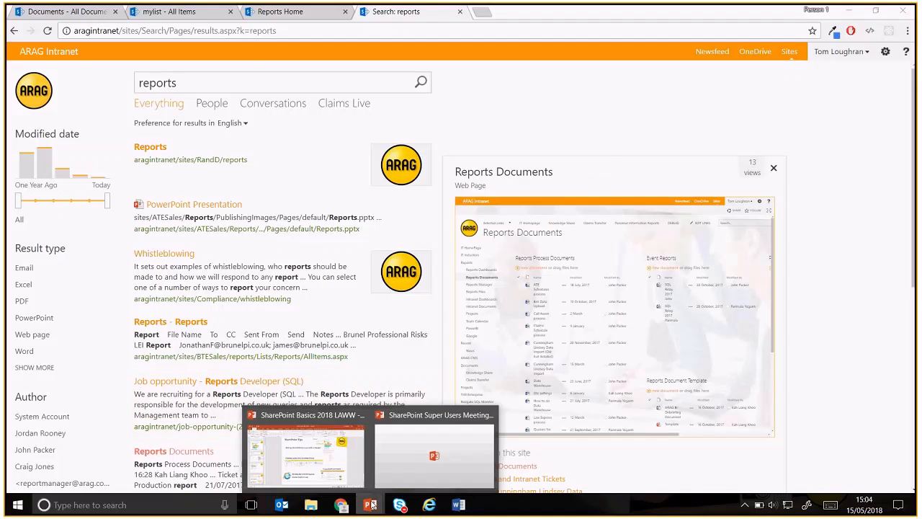
{"action": "left_click", "coordinate": [317, 440]}
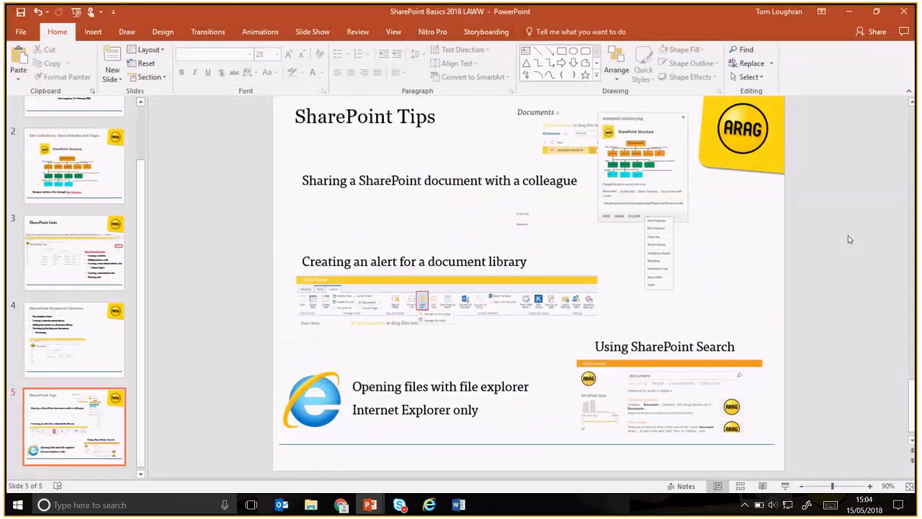
{"action": "left_click_drag", "start_coordinate": [912, 410], "coordinate": [912, 410]}
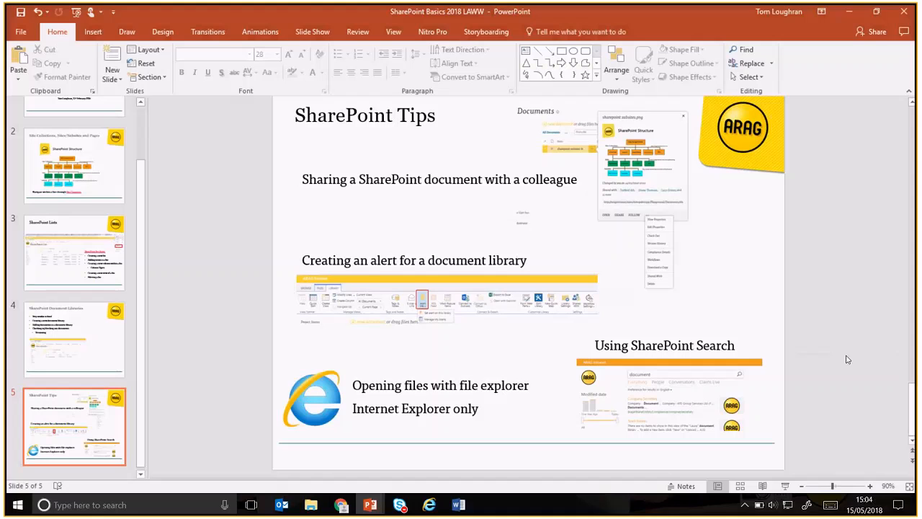